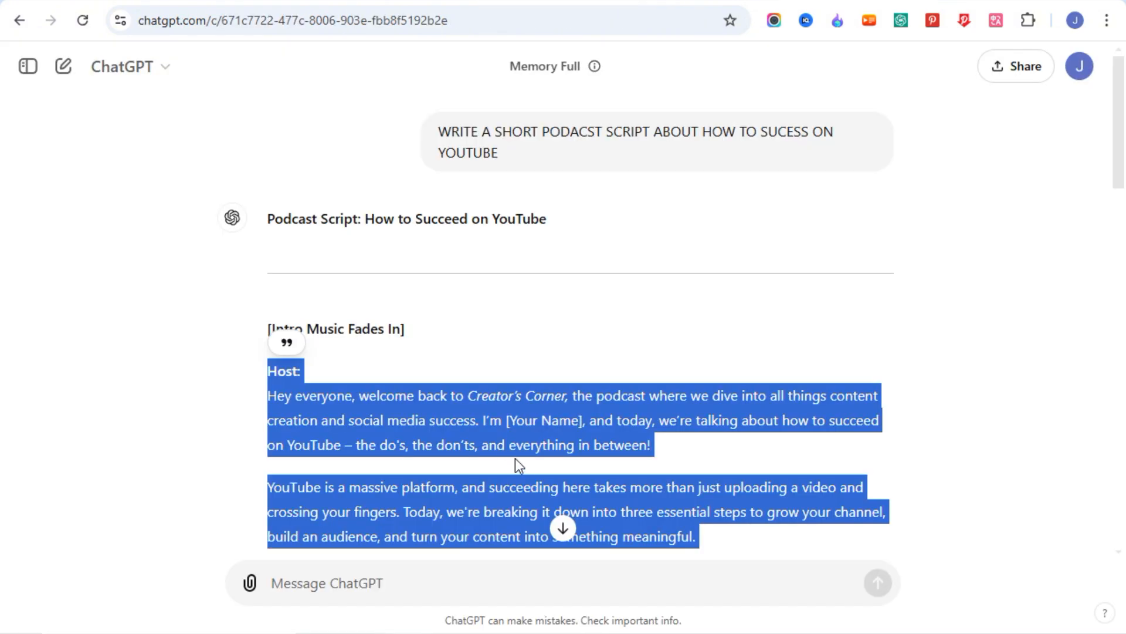
Copy the highlighted podcast script, from the first Host line through the outro, to the clipboard
scroll(515, 458, down, 15)
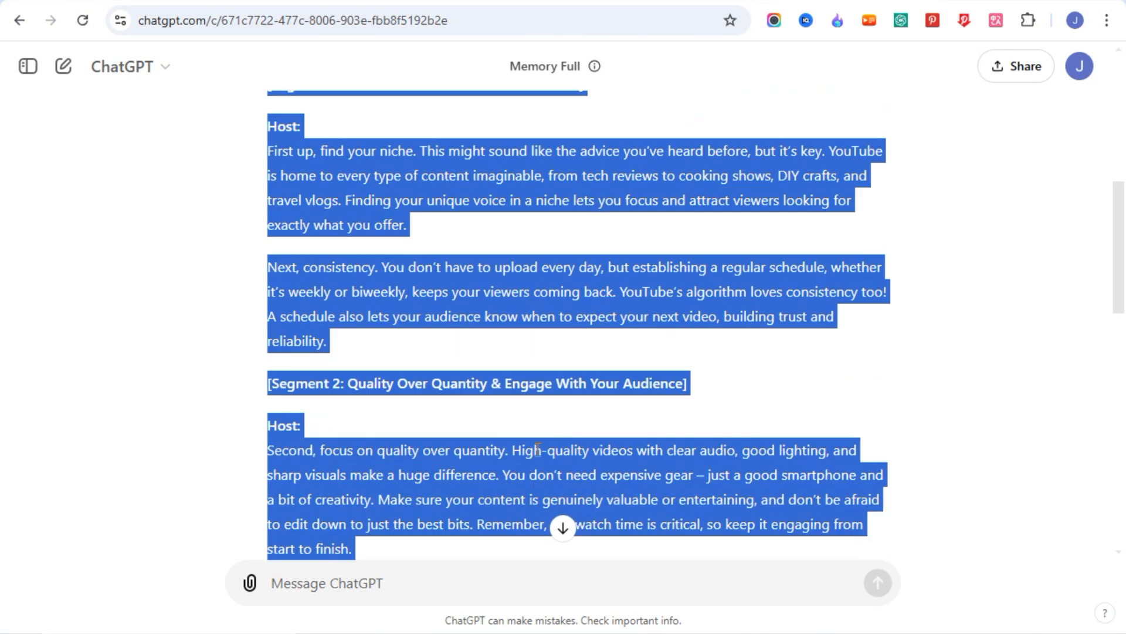
right_click(448, 201)
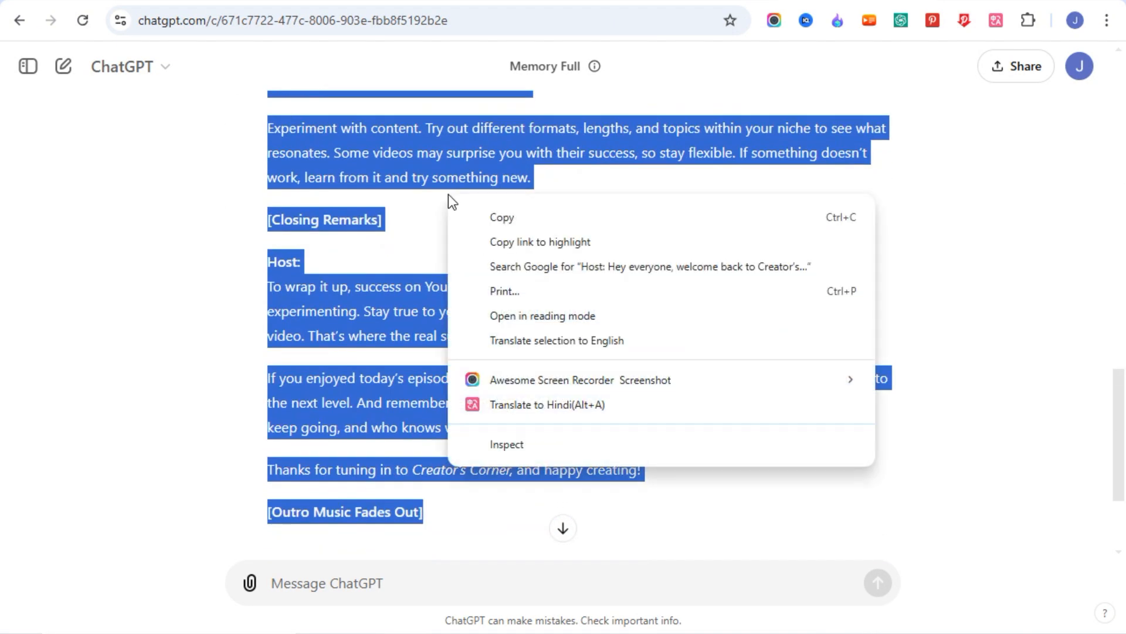
click(492, 218)
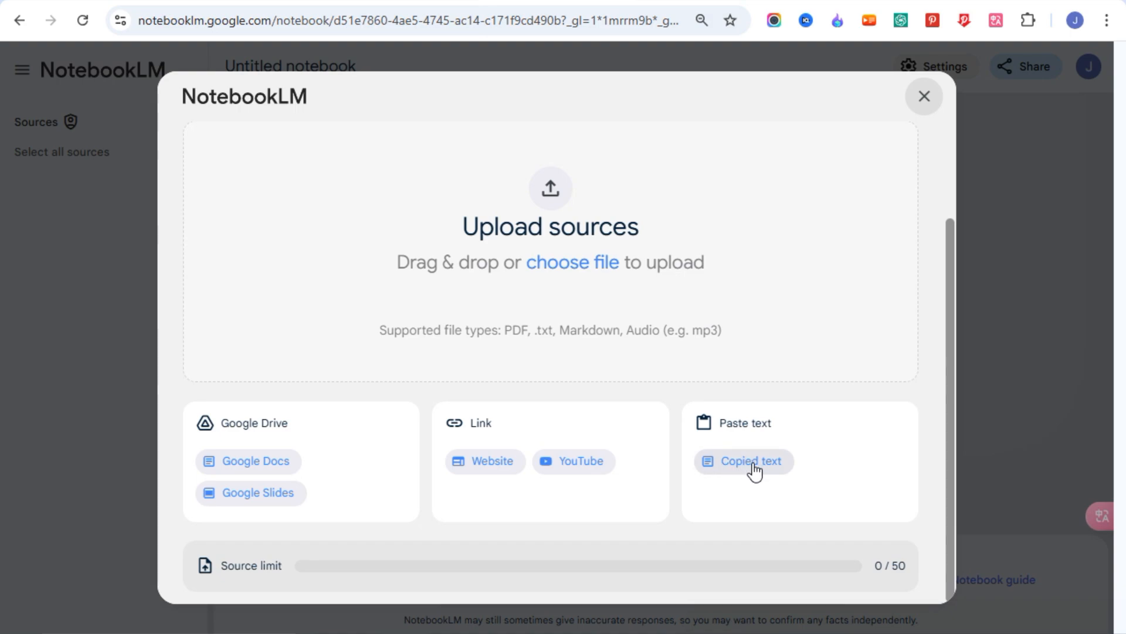
In NotebookLM, add the copied podcast script to the untitled notebook as a pasted-text source
click(745, 470)
right_click(408, 310)
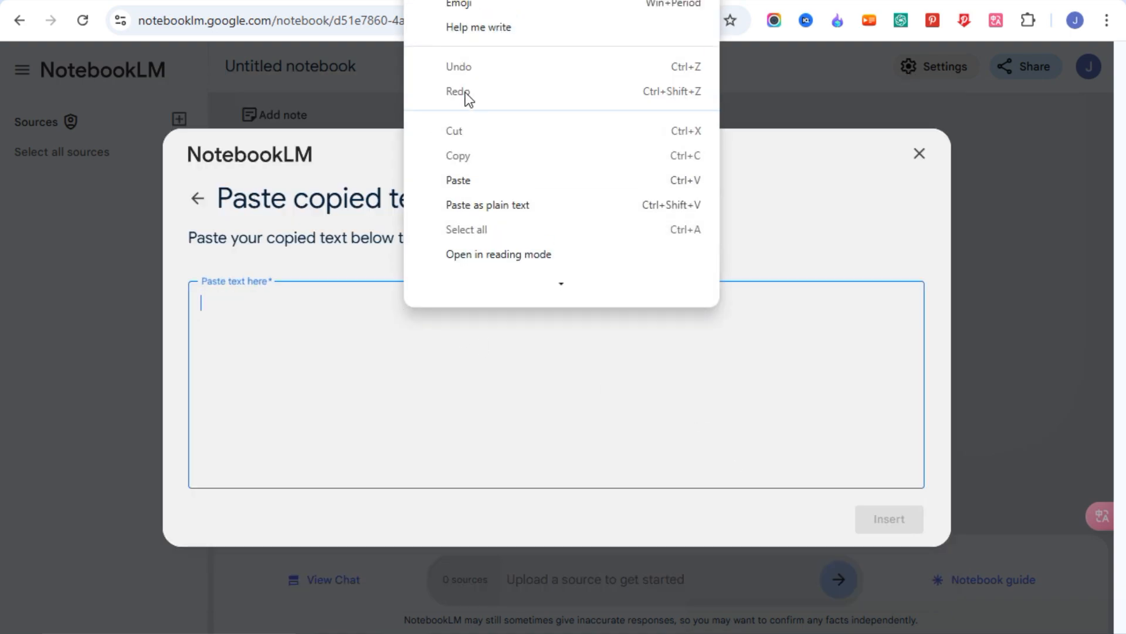
click(460, 181)
click(890, 519)
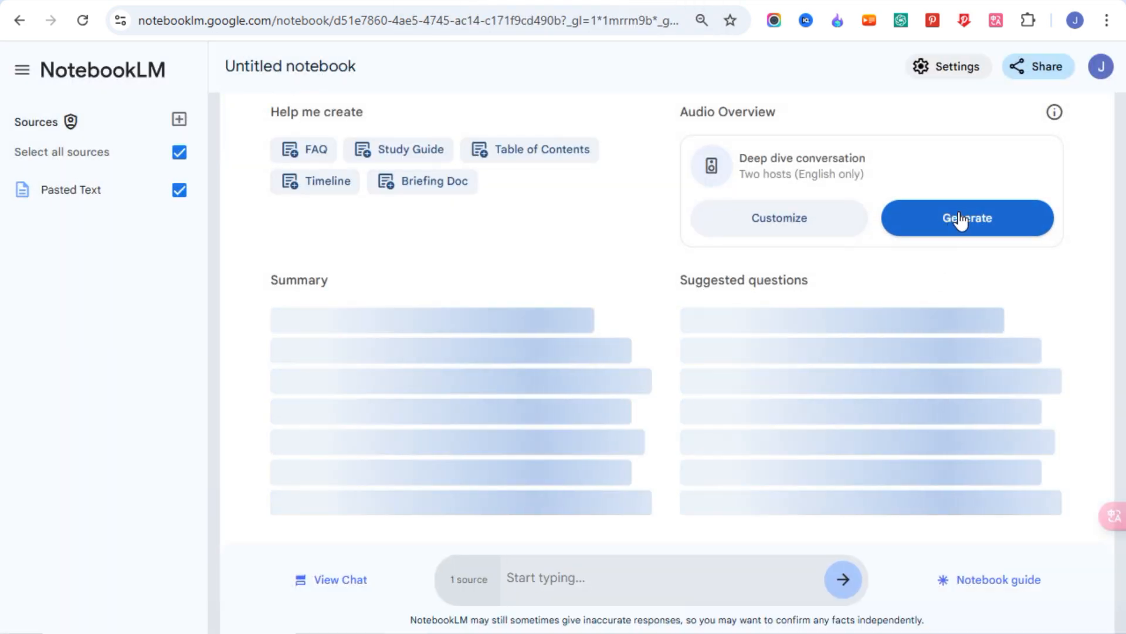
Generate the two-host Deep dive conversation Audio Overview and download the resulting audio file
click(949, 241)
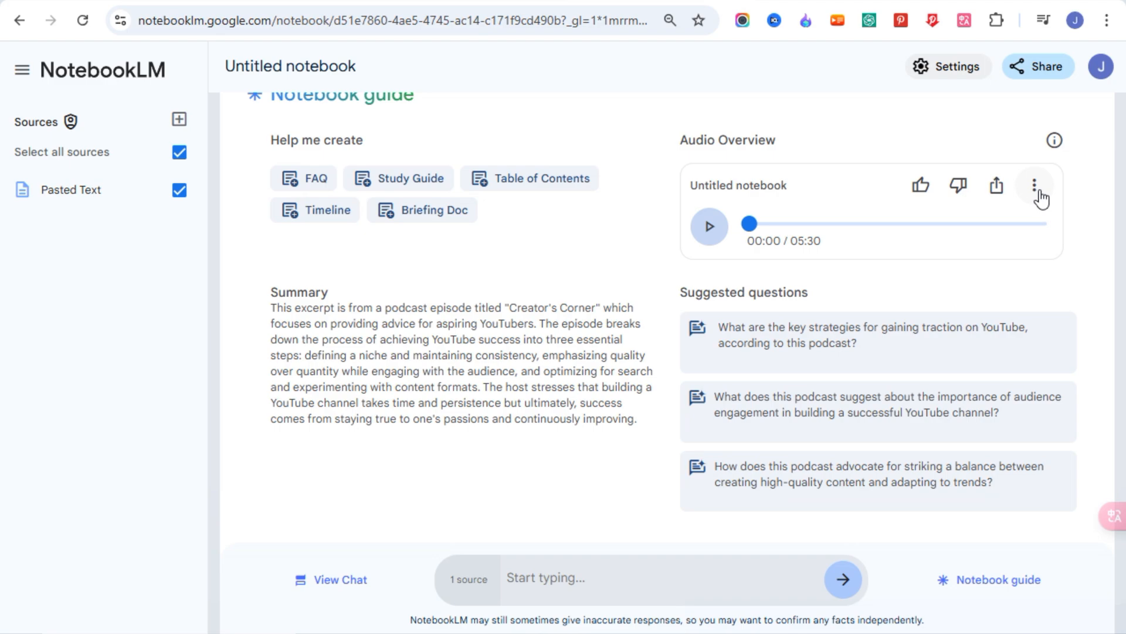
click(1039, 193)
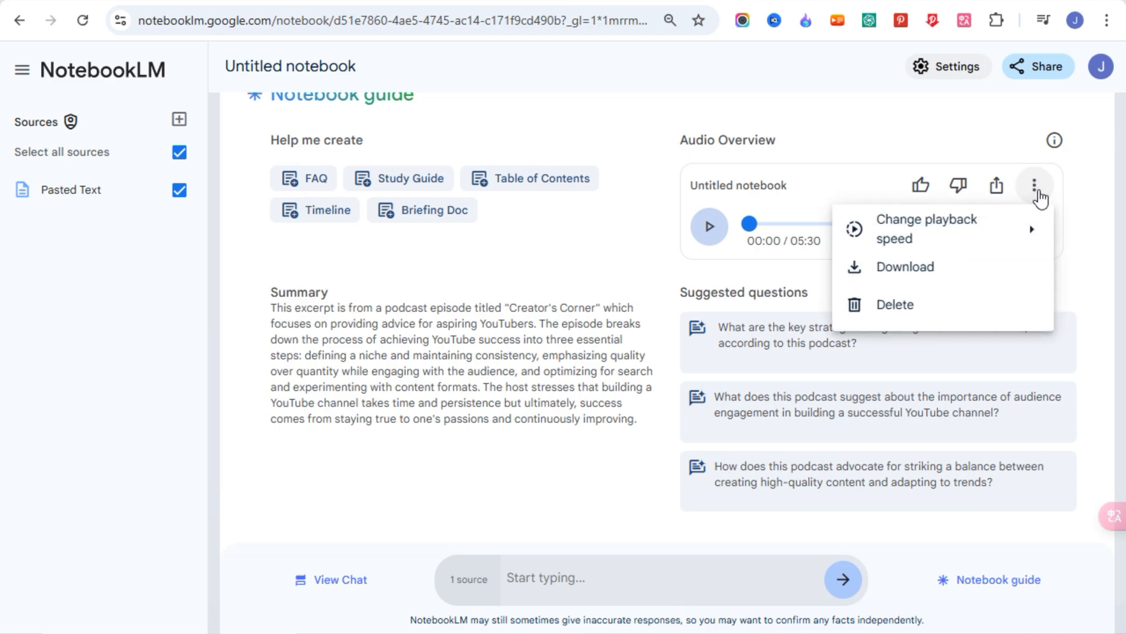
click(910, 269)
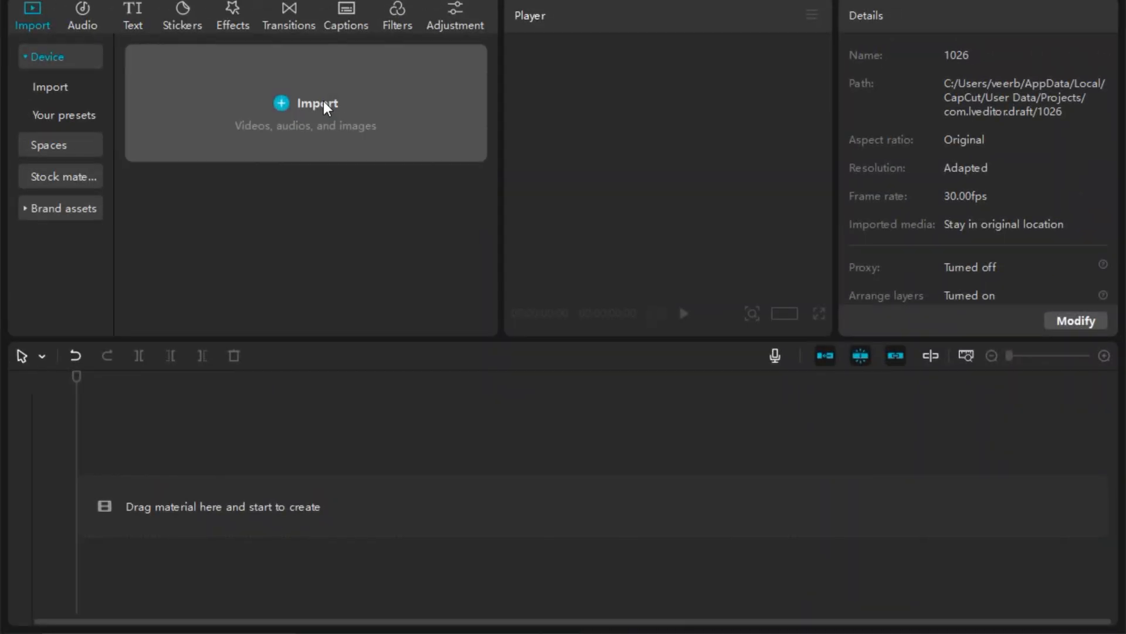
In CapCut, import the audio file Untitled notebook (1) from Downloads and place it at the start of the timeline
click(323, 101)
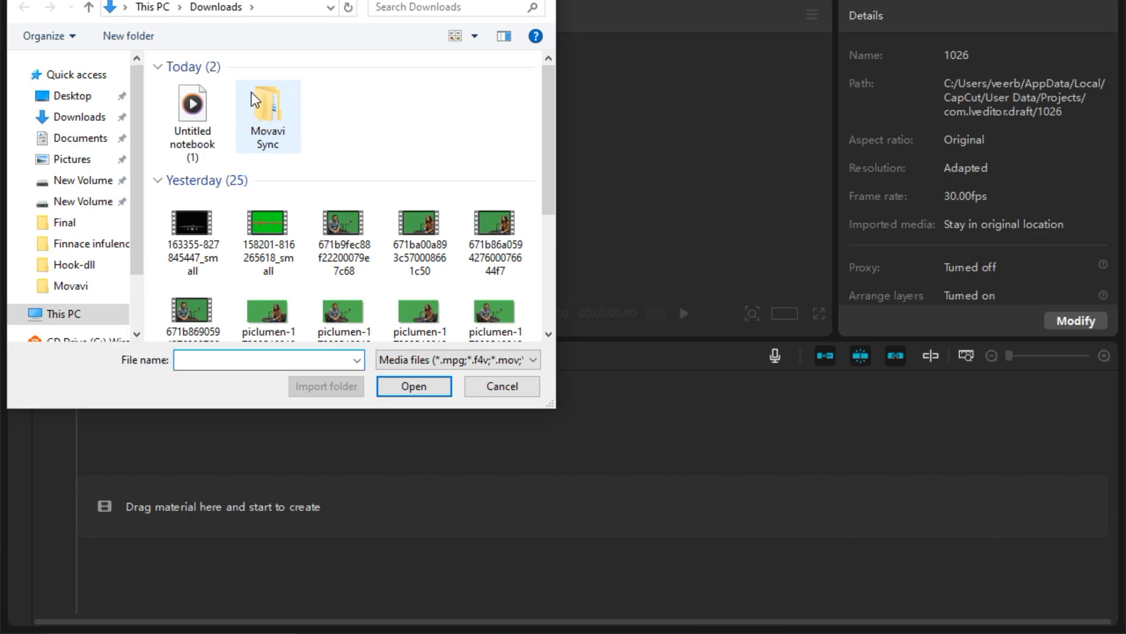
click(193, 121)
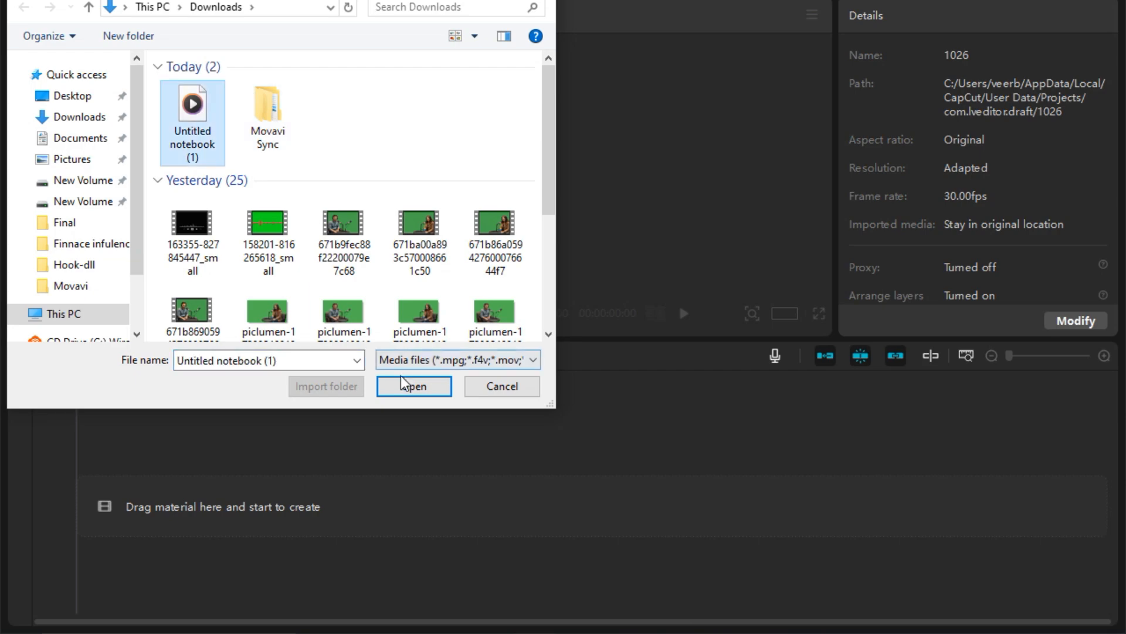
click(401, 379)
drag(191, 156, 167, 437)
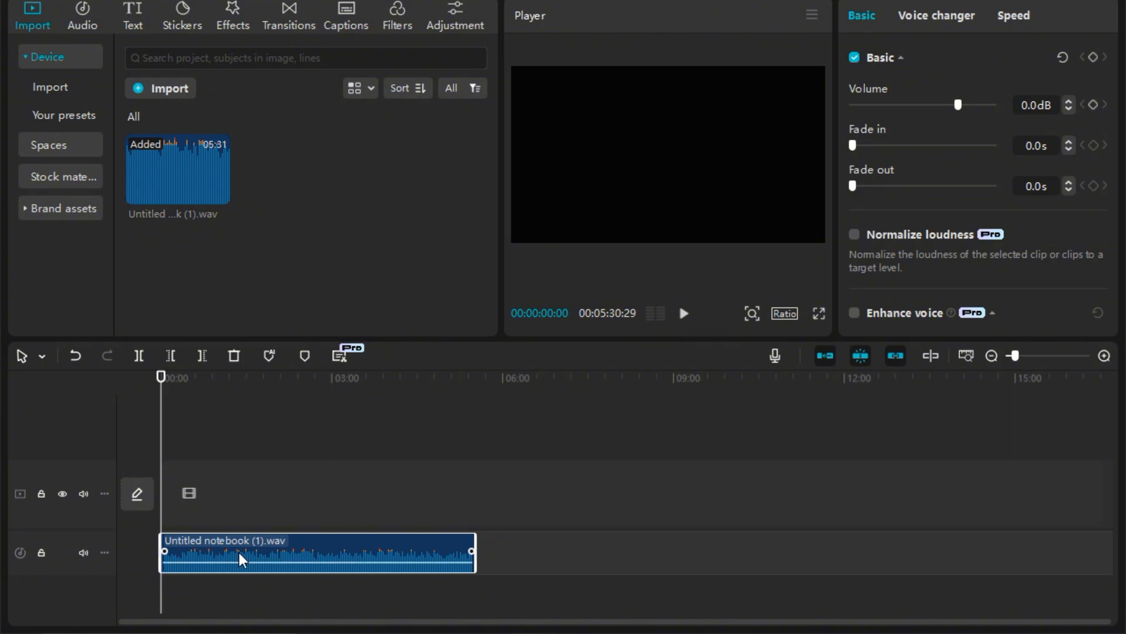
Play the audio to find the first speaker change and split the clip at 00:00:08:16
drag(1019, 358, 1037, 355)
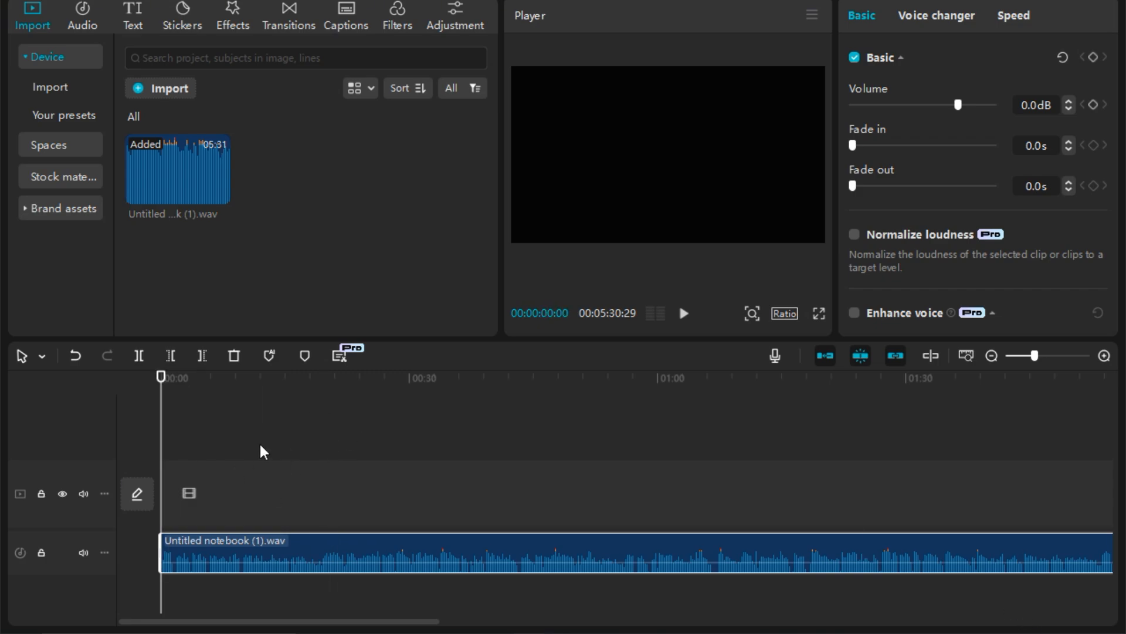
click(684, 313)
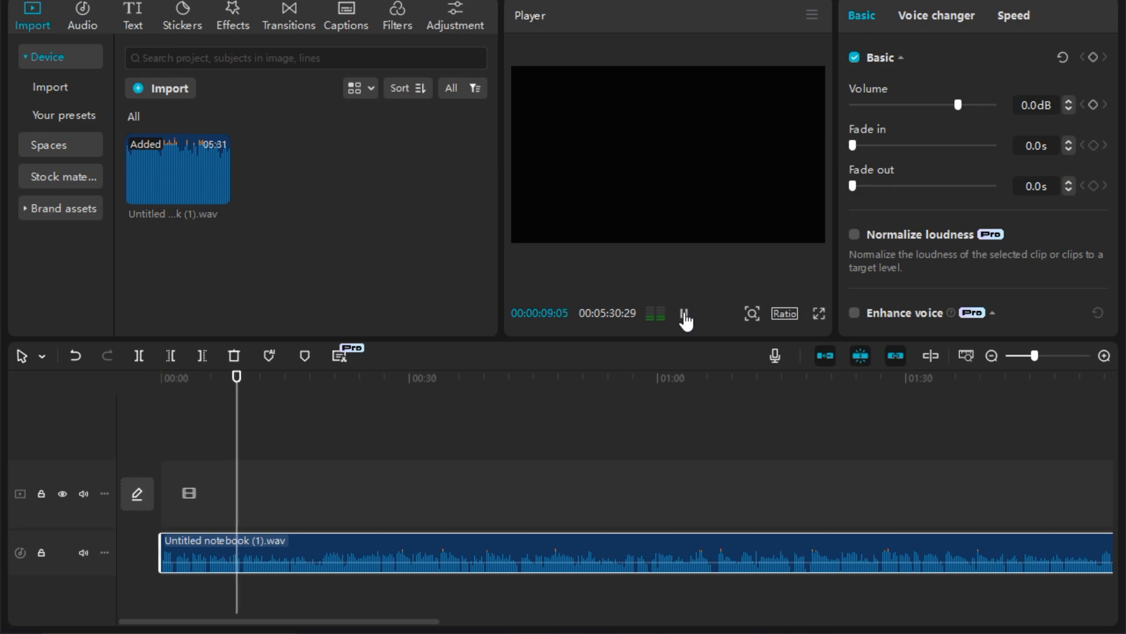
click(684, 315)
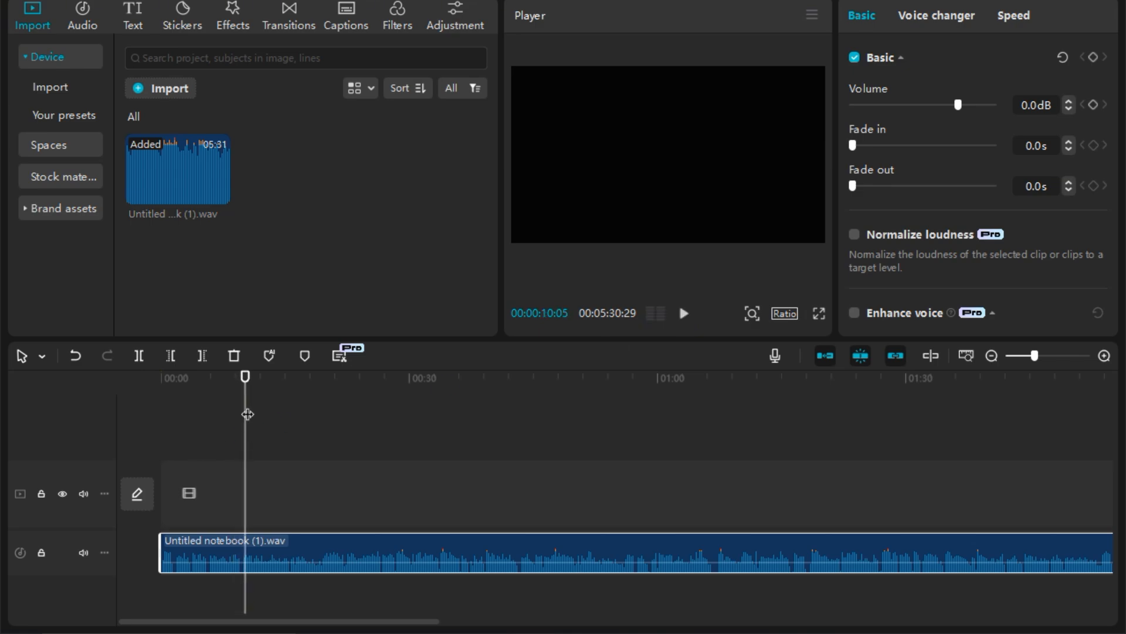
drag(248, 415, 232, 418)
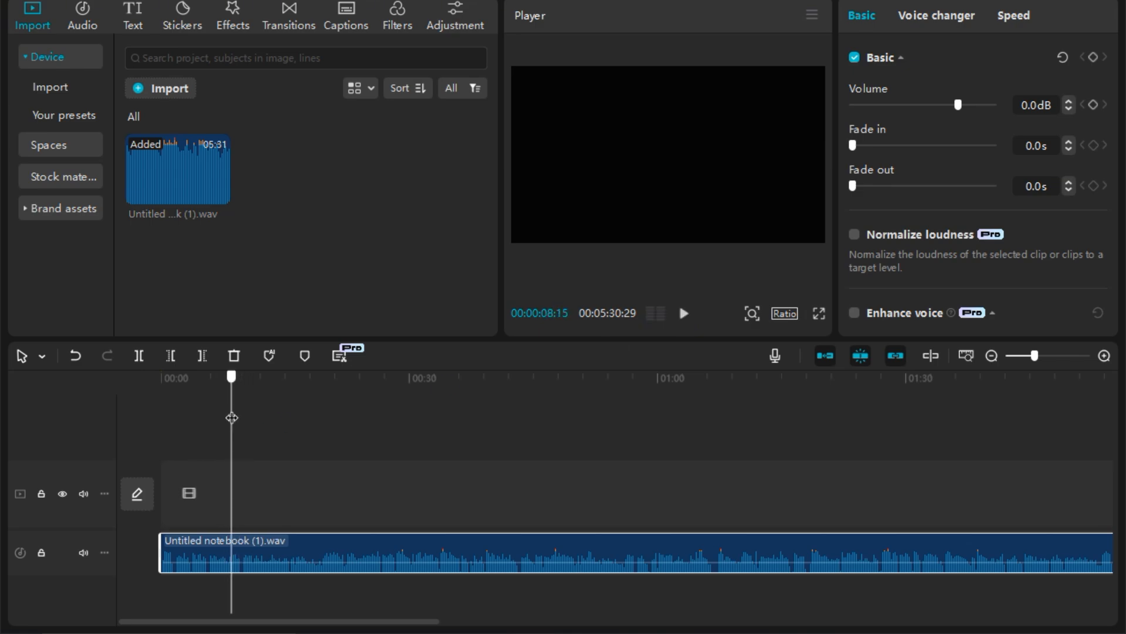
scroll(209, 389, up, 3)
click(138, 357)
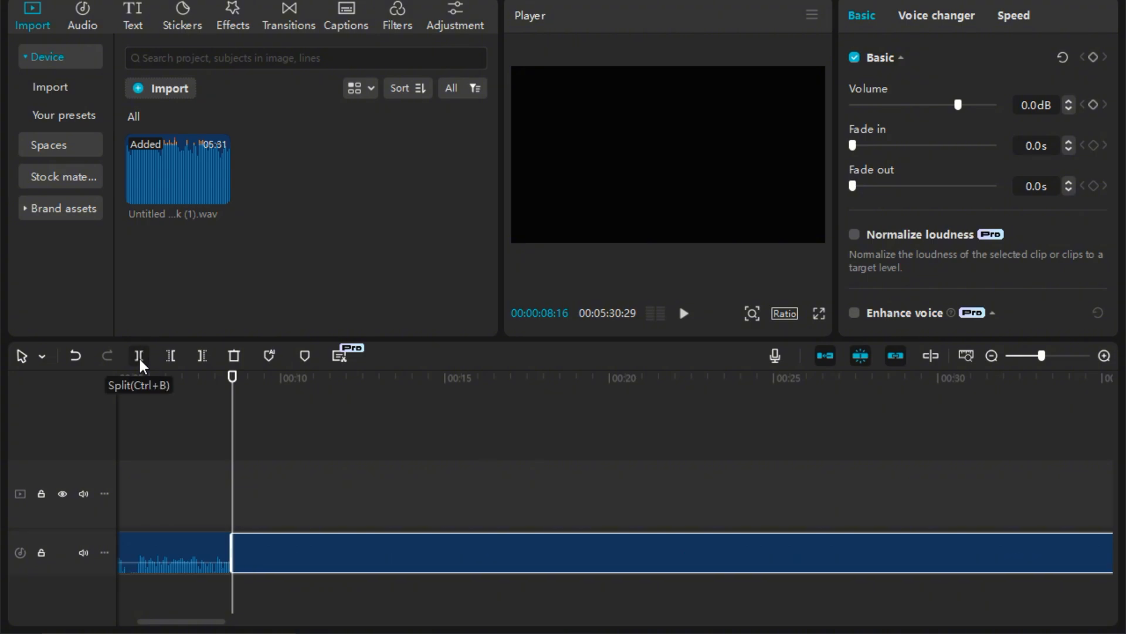
Split the audio at the next speaker change, 00:00:19:11, and move the segment before it onto a new audio track below
click(684, 315)
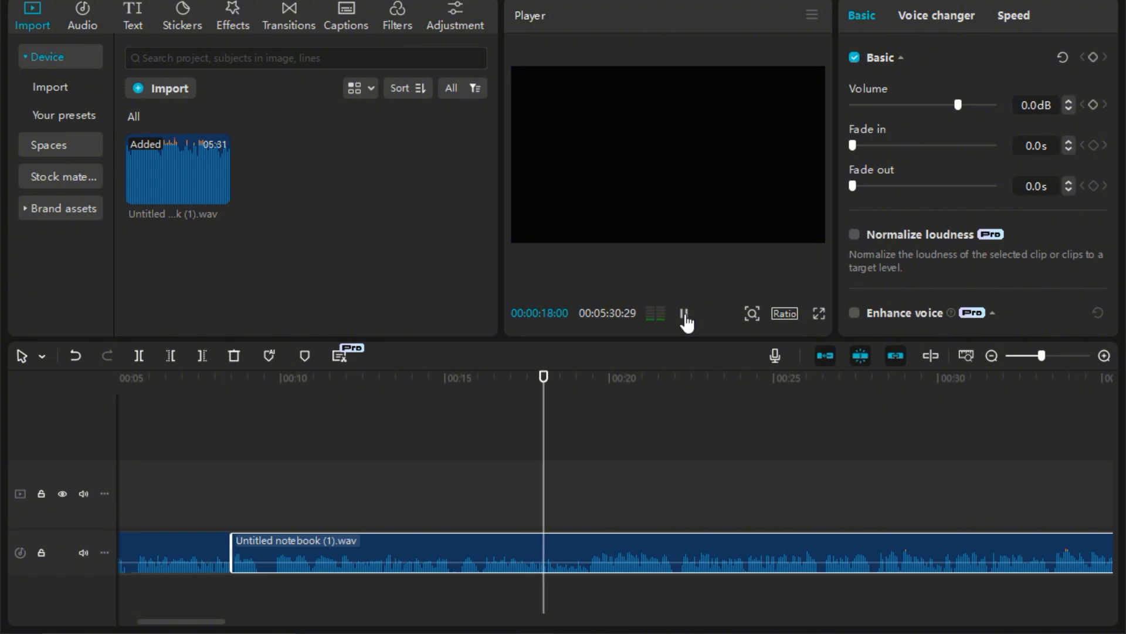
click(684, 316)
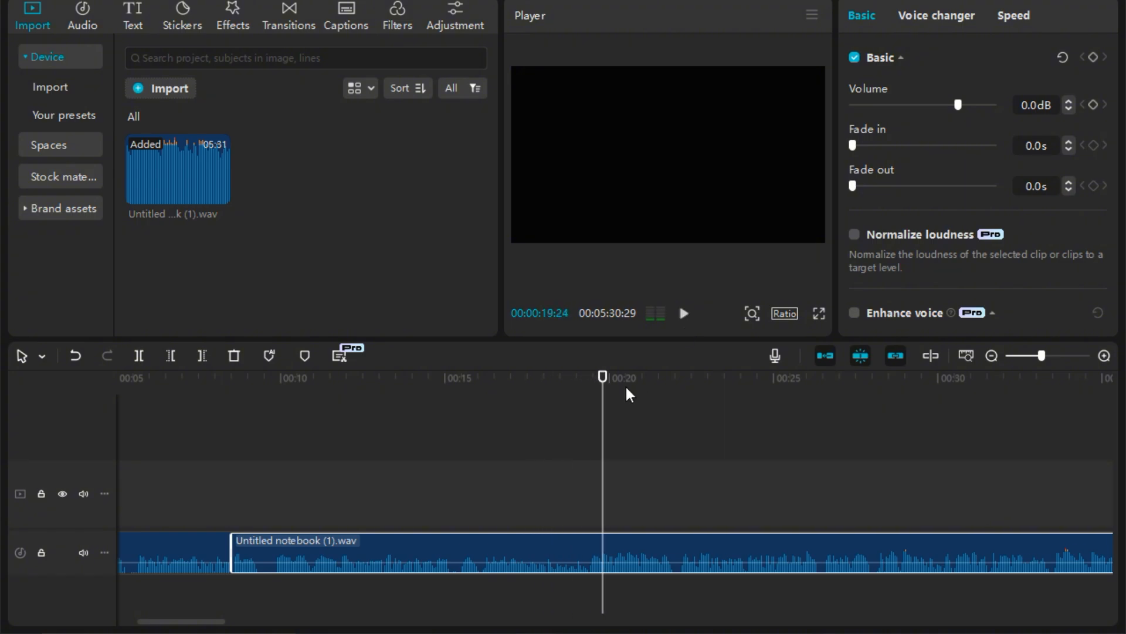
drag(604, 397, 587, 405)
scroll(690, 389, up, 1)
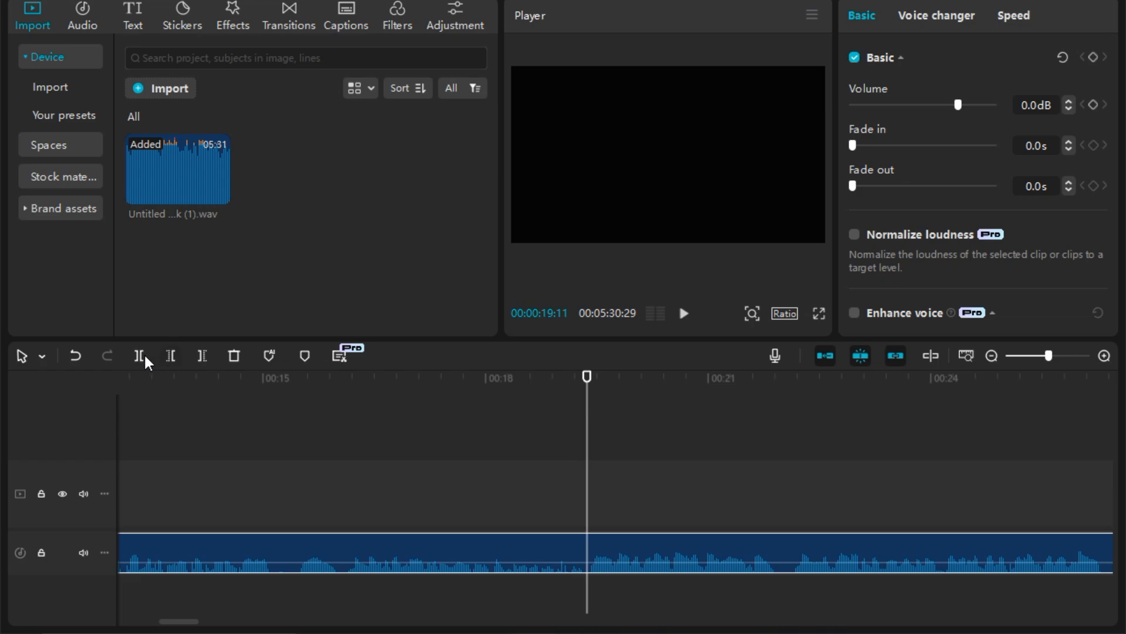
click(144, 356)
click(412, 554)
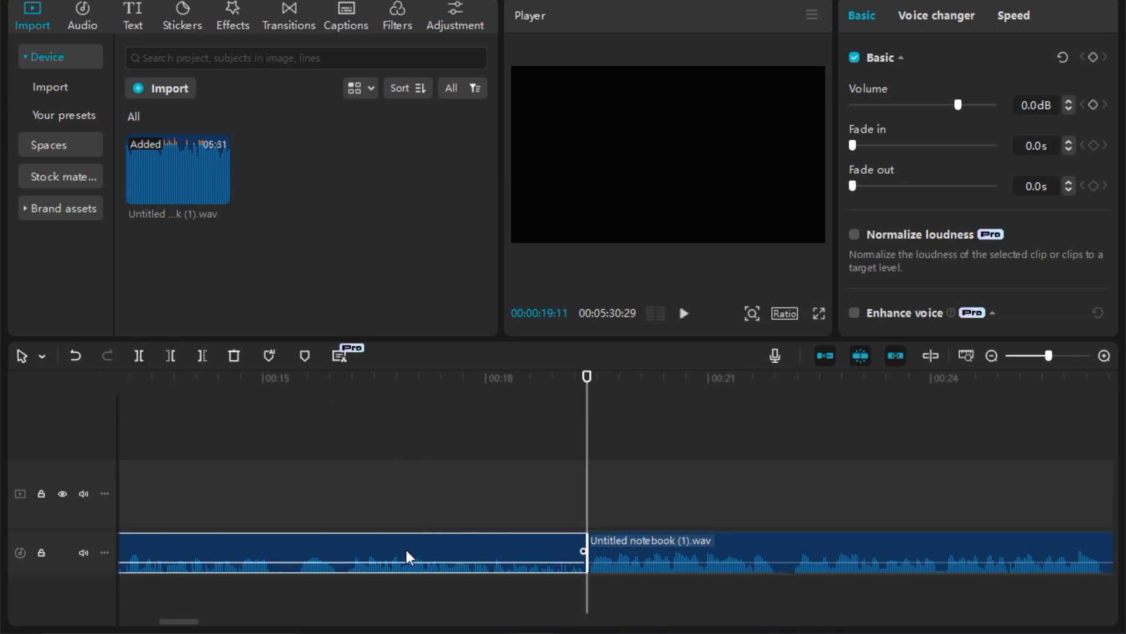
drag(406, 550, 403, 589)
Split the audio at 00:00:28:11 and 00:00:30:05, and move the short segment between the splits to the second audio track
click(683, 317)
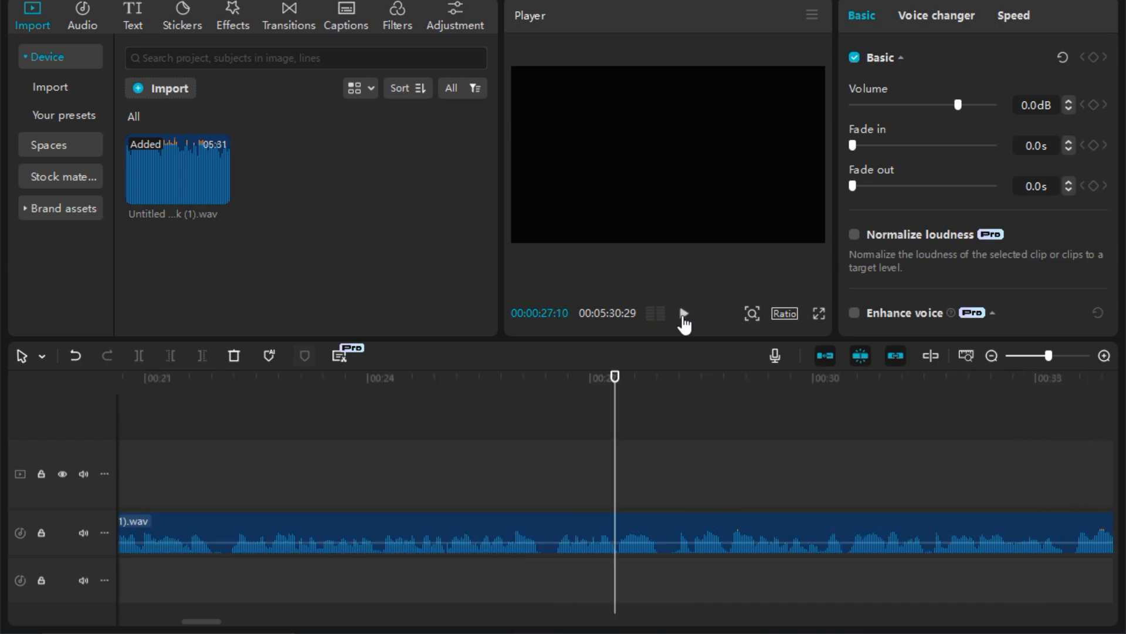
click(684, 313)
click(139, 356)
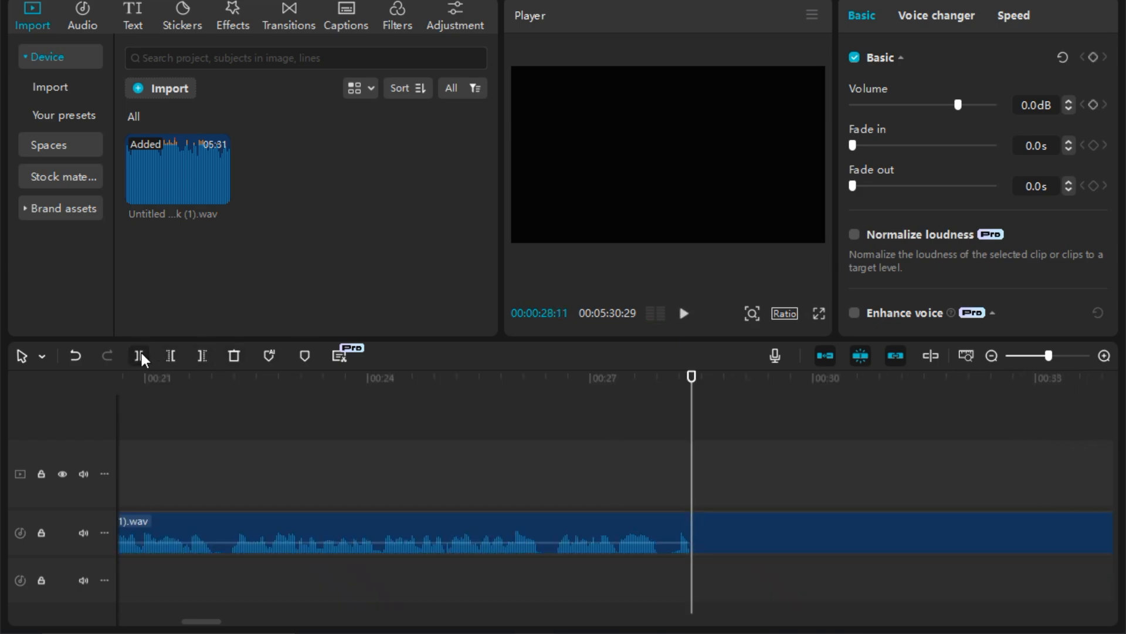
click(684, 314)
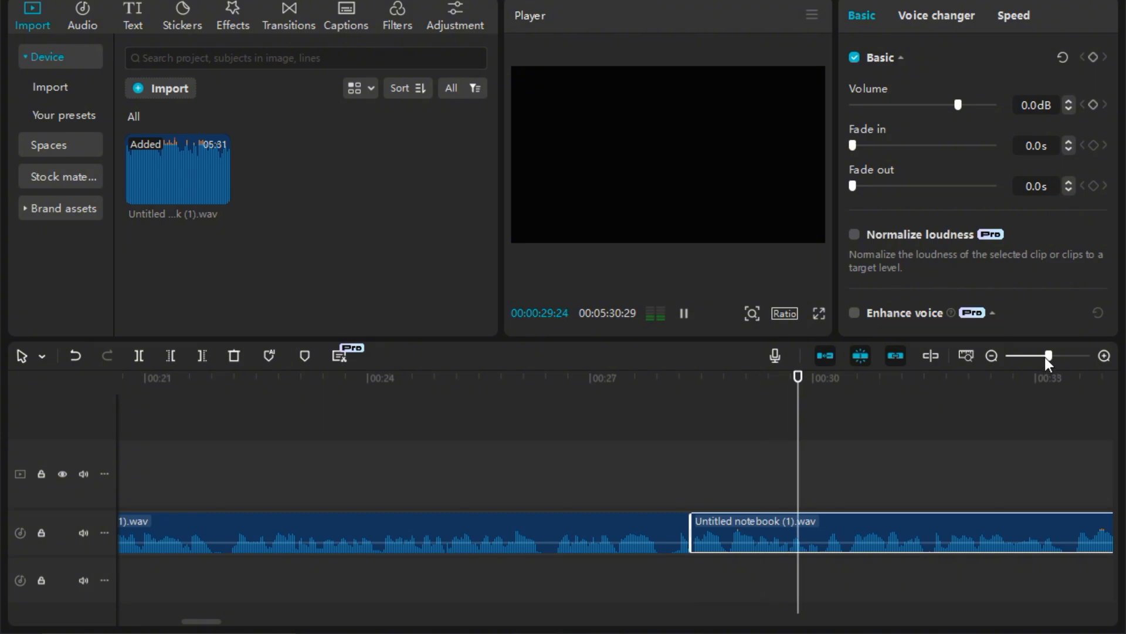
scroll(1050, 356, down, 1)
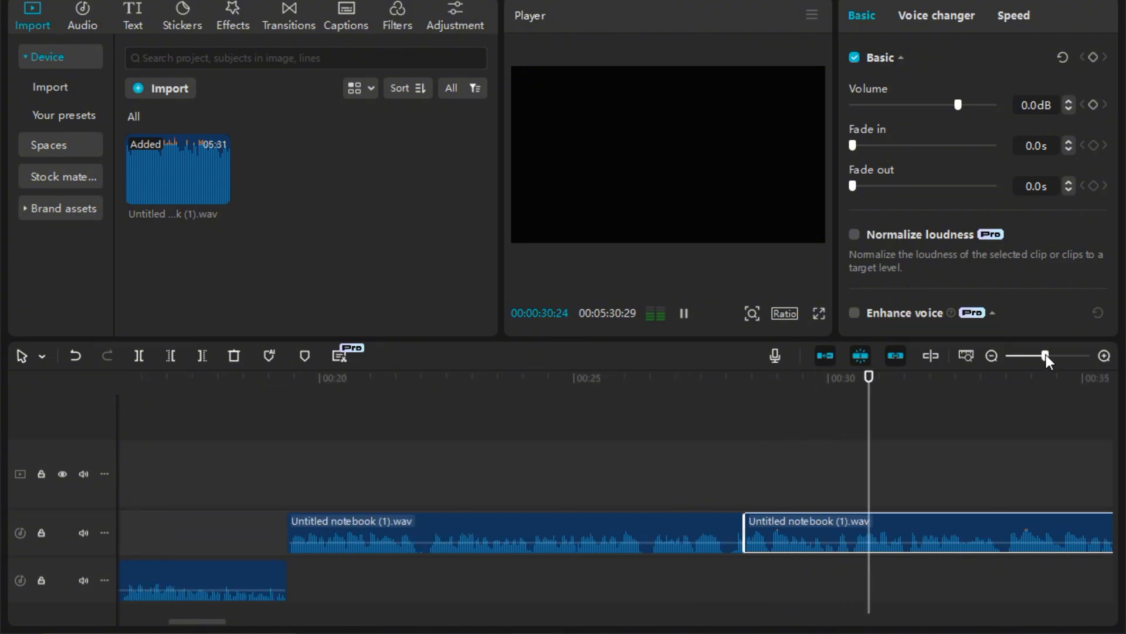
click(821, 467)
click(139, 356)
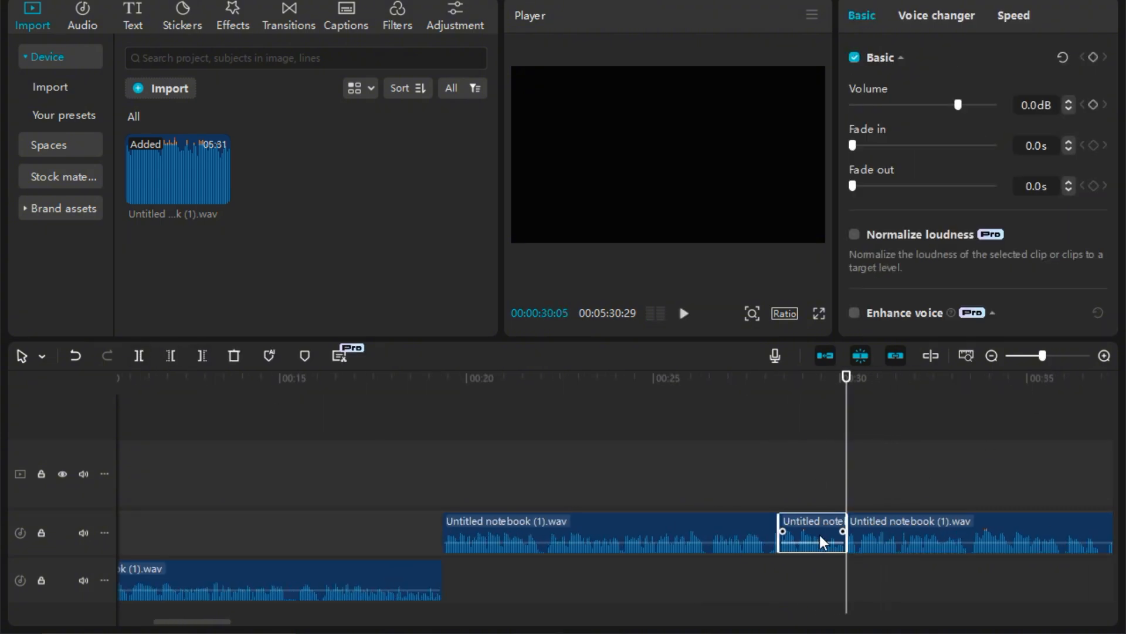
drag(819, 533, 815, 579)
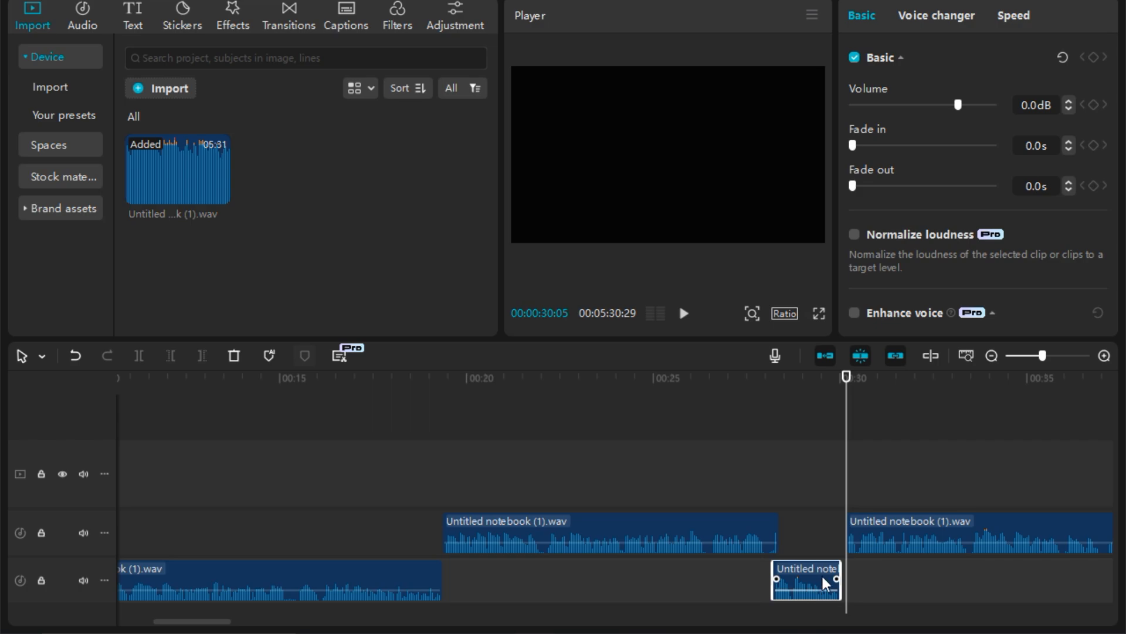
Split the audio at about 33 seconds and at 00:00:39:02, and move the segment between the splits to the second audio track
drag(1045, 357, 1037, 357)
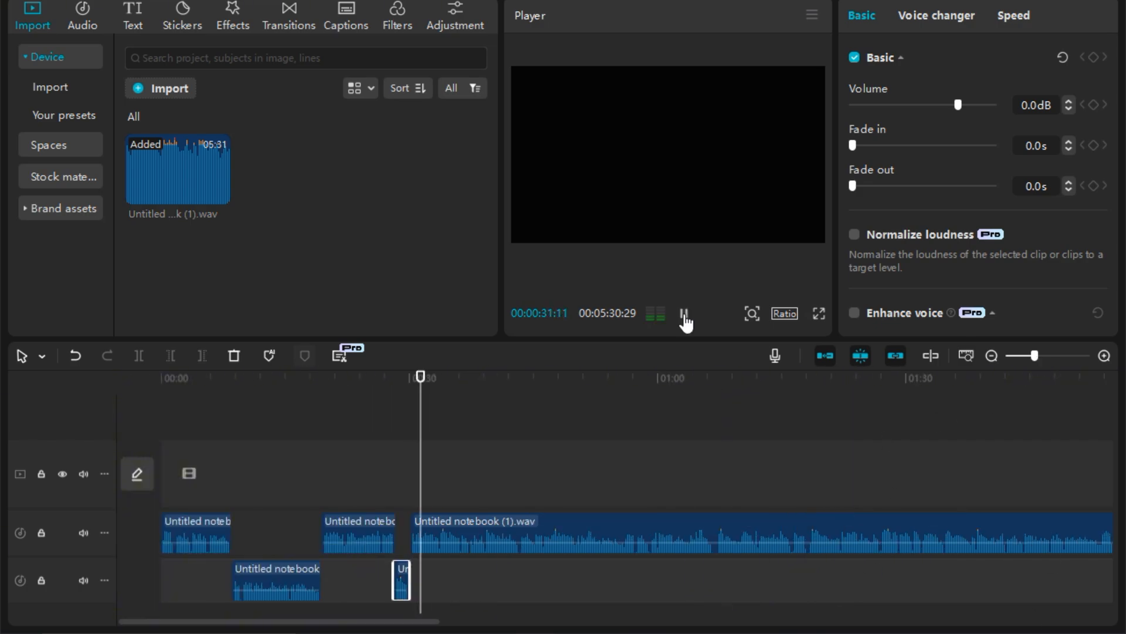
click(441, 405)
key(ctrl+b)
key(space)
key(space)
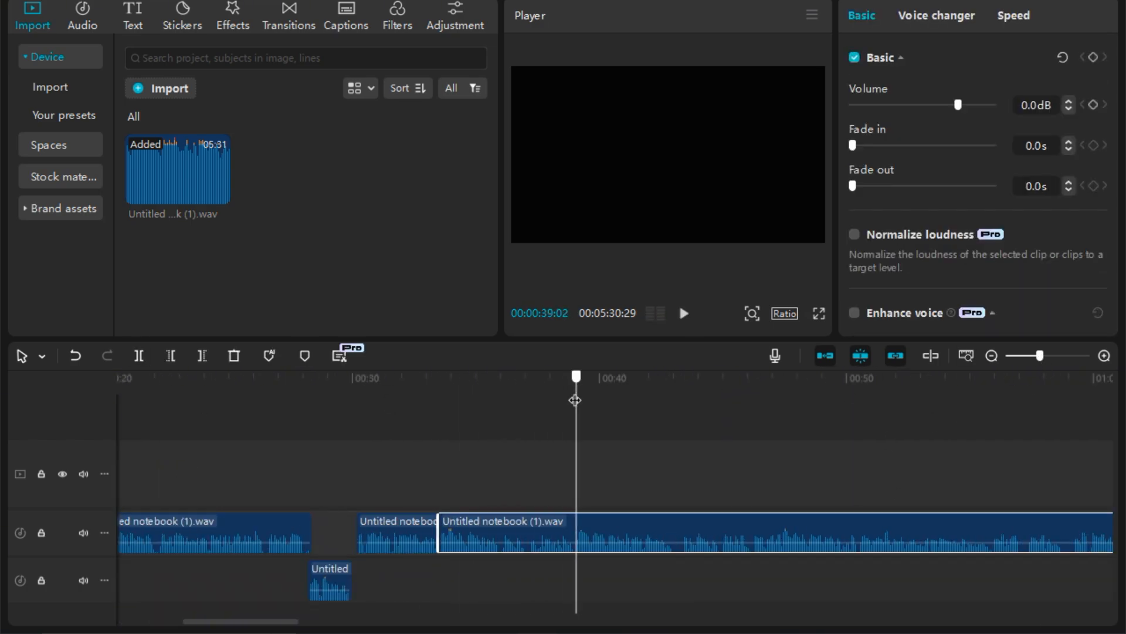
key(ctrl+b)
drag(505, 534, 500, 587)
scroll(451, 460, up, 2)
scroll(616, 478, right, 10)
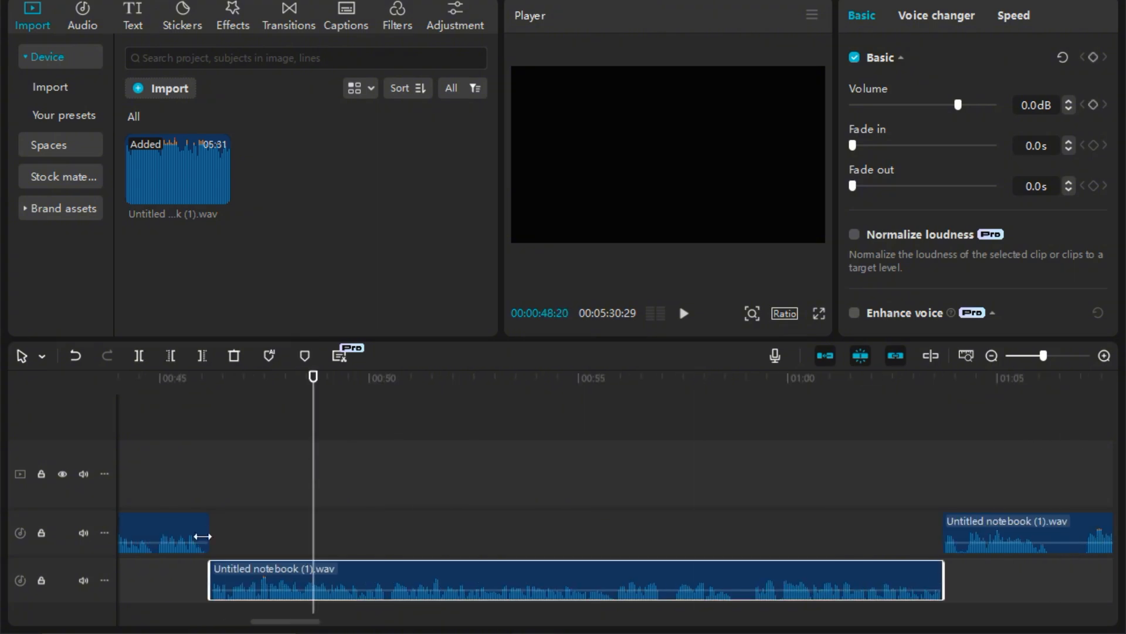
Split the audio at 00:02:01:20 and about 00:02:03, and move the segment between the splits to the second audio track
click(685, 315)
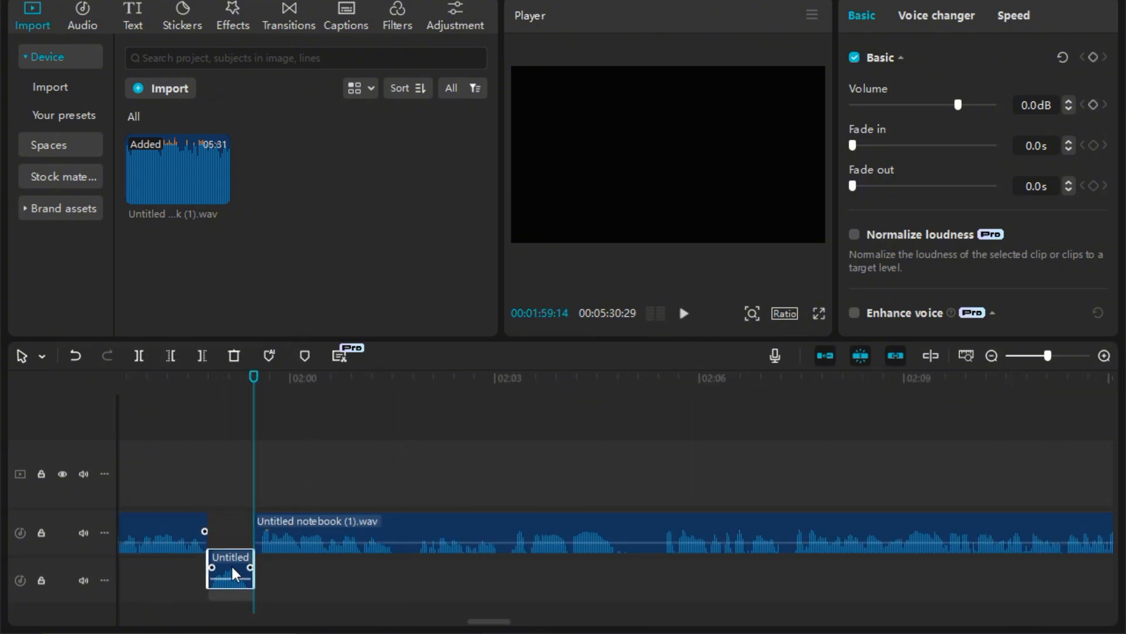
drag(254, 376, 402, 377)
key(ctrl+b)
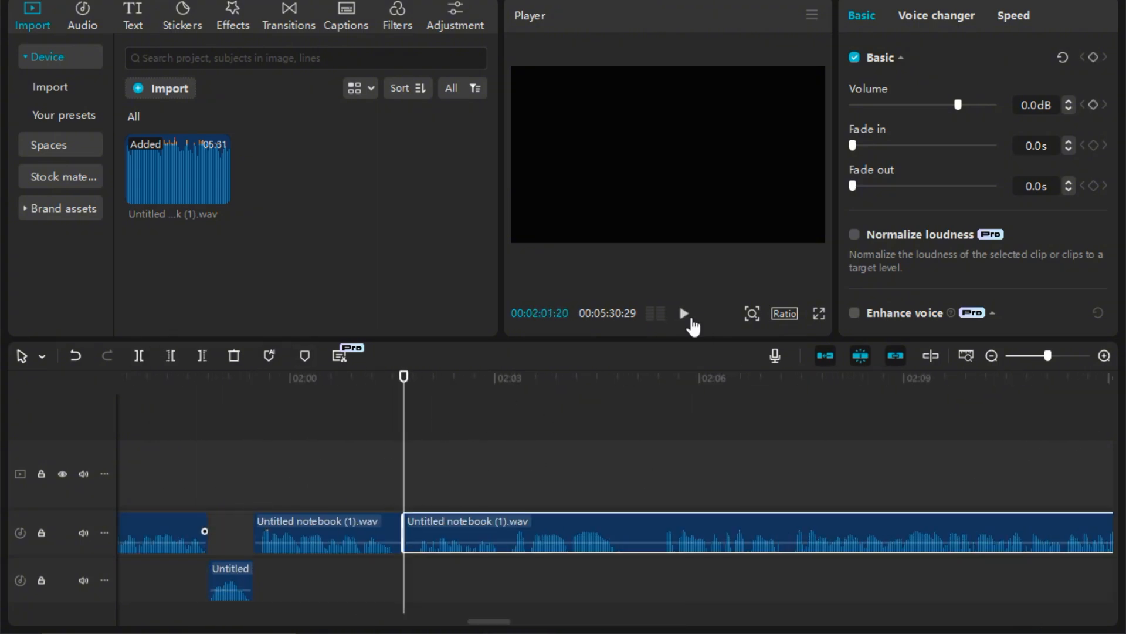
click(506, 411)
key(ctrl+b)
drag(453, 534, 454, 578)
key(space)
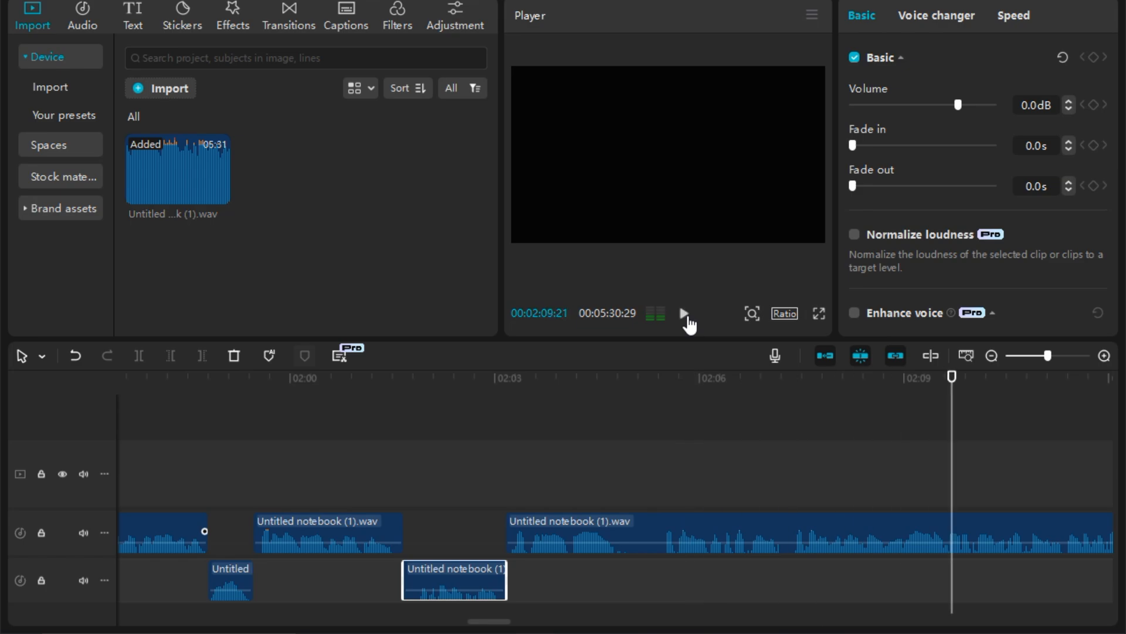
Split the audio at about 00:02:09 and at 00:02:11:10, and move the segment between the splits to the second audio track
click(684, 313)
click(684, 314)
key(space)
key(ctrl+b)
click(481, 534)
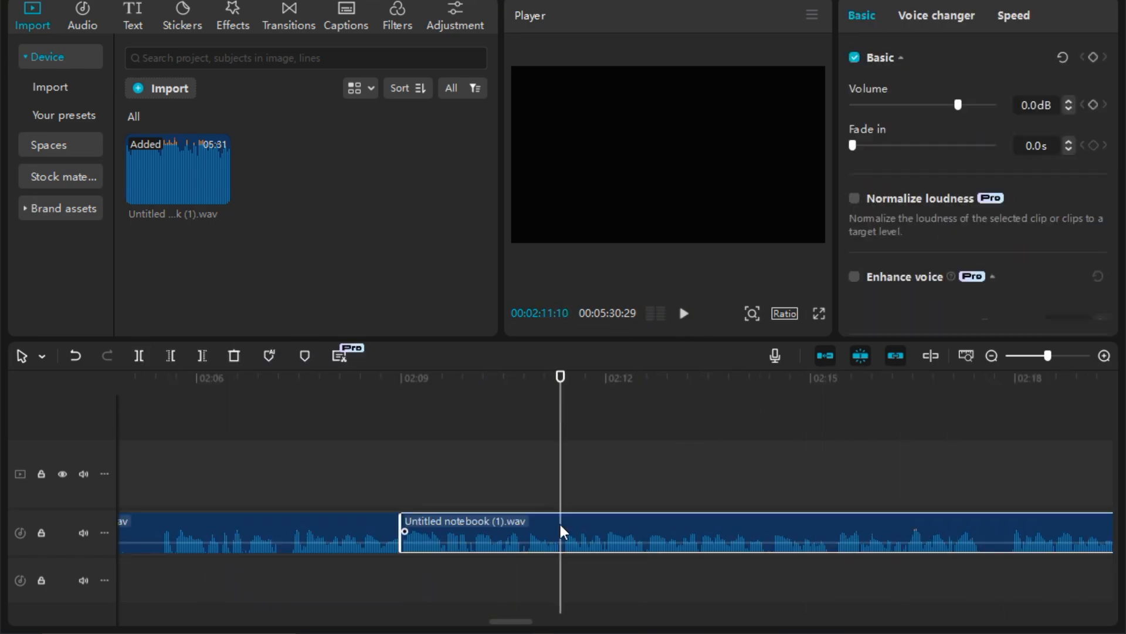
drag(482, 533, 481, 578)
Play on to the next speaker change, split the audio there, and select the segment before the split
click(684, 315)
click(684, 314)
drag(827, 399, 835, 431)
click(836, 523)
click(139, 355)
click(640, 531)
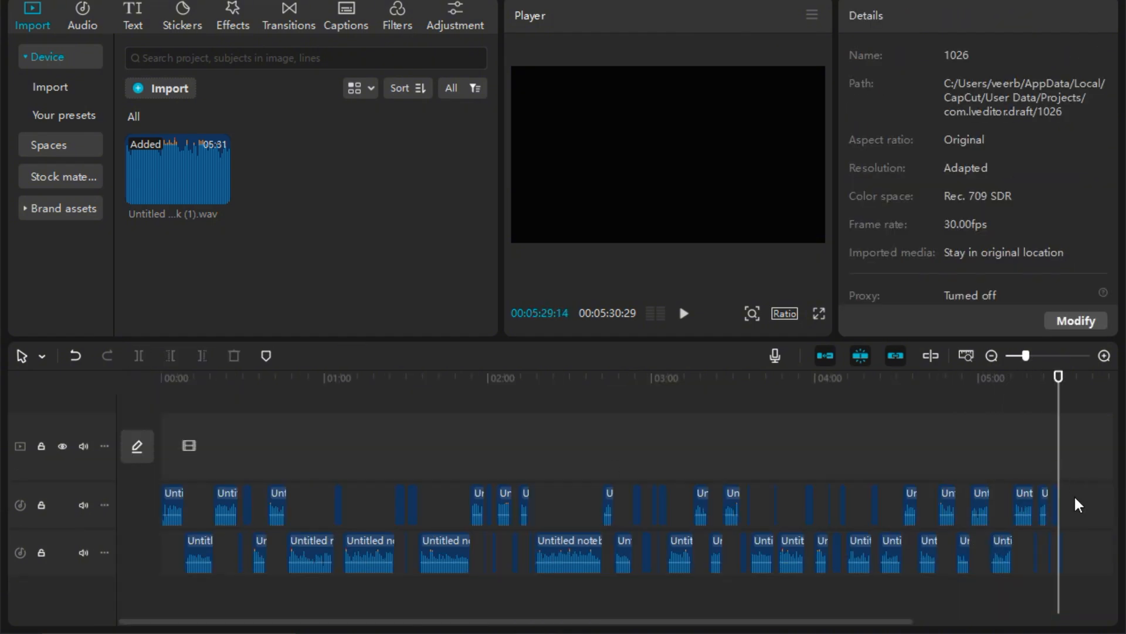
Select all the segments on the first audio track and combine them into a compound clip
drag(1068, 500, 424, 499)
drag(188, 499, 144, 499)
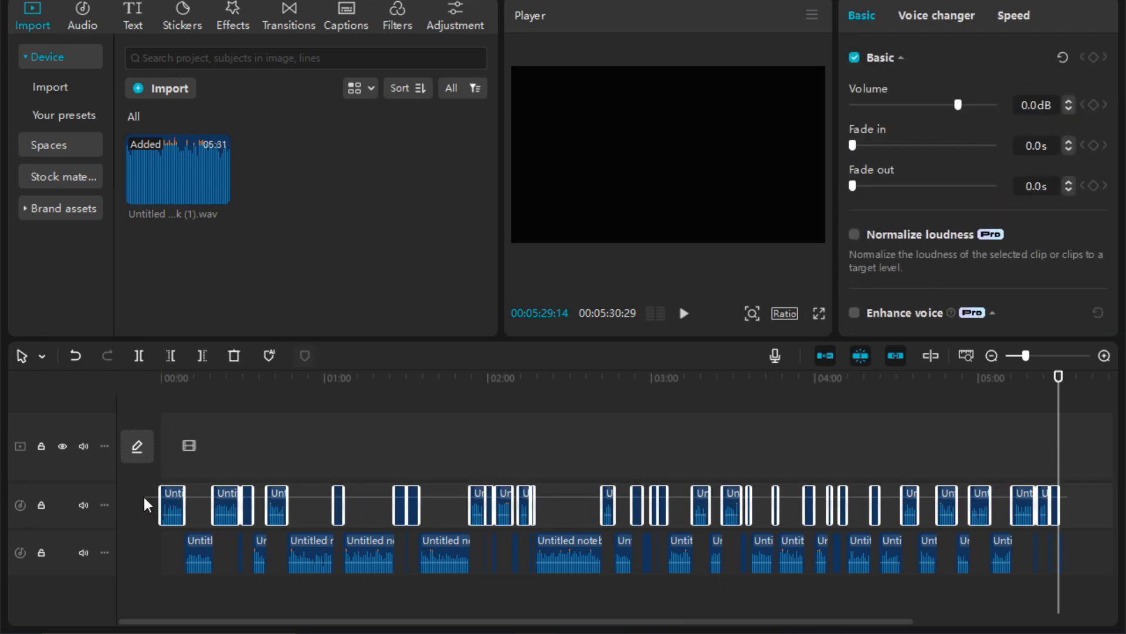
right_click(168, 497)
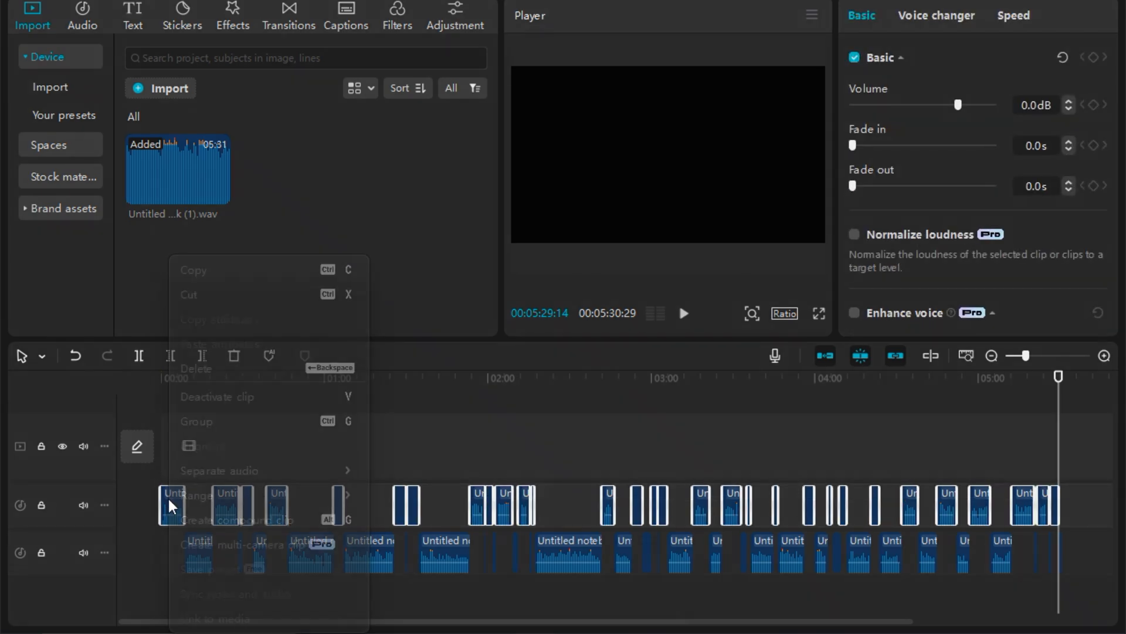
click(249, 520)
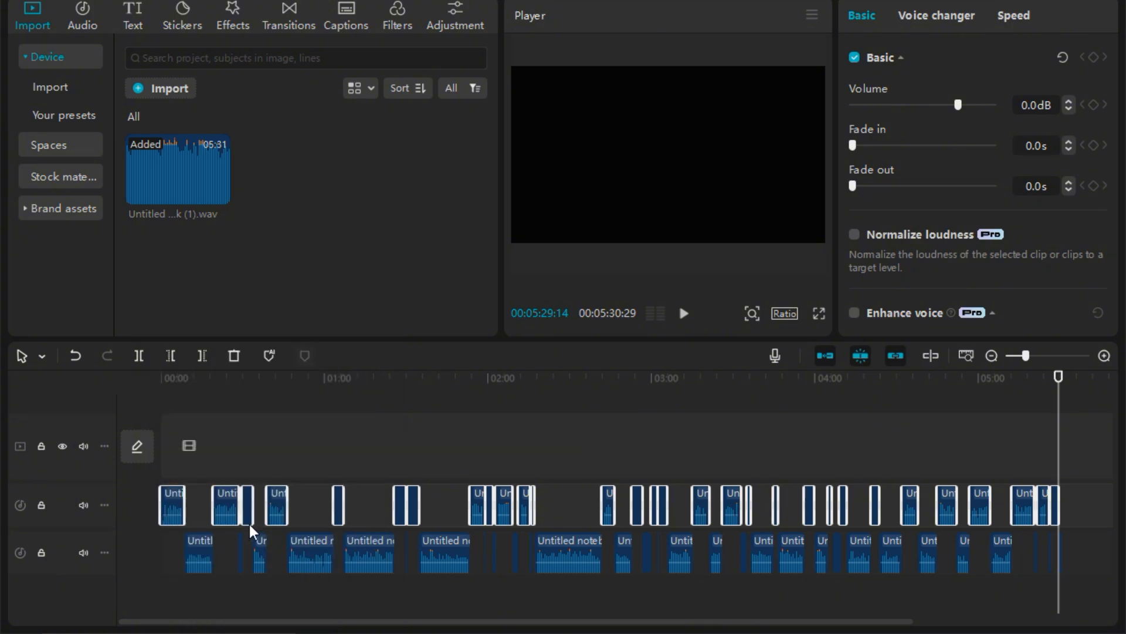
Select all the segments on the second audio track and combine them into a compound clip
click(1072, 551)
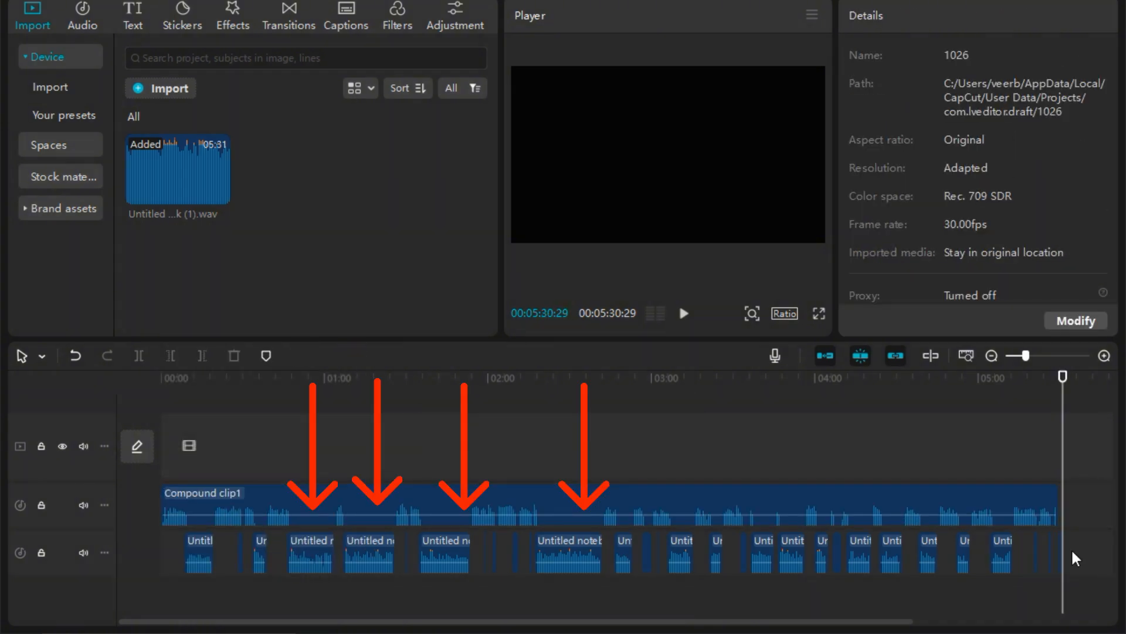
drag(1071, 548, 986, 551)
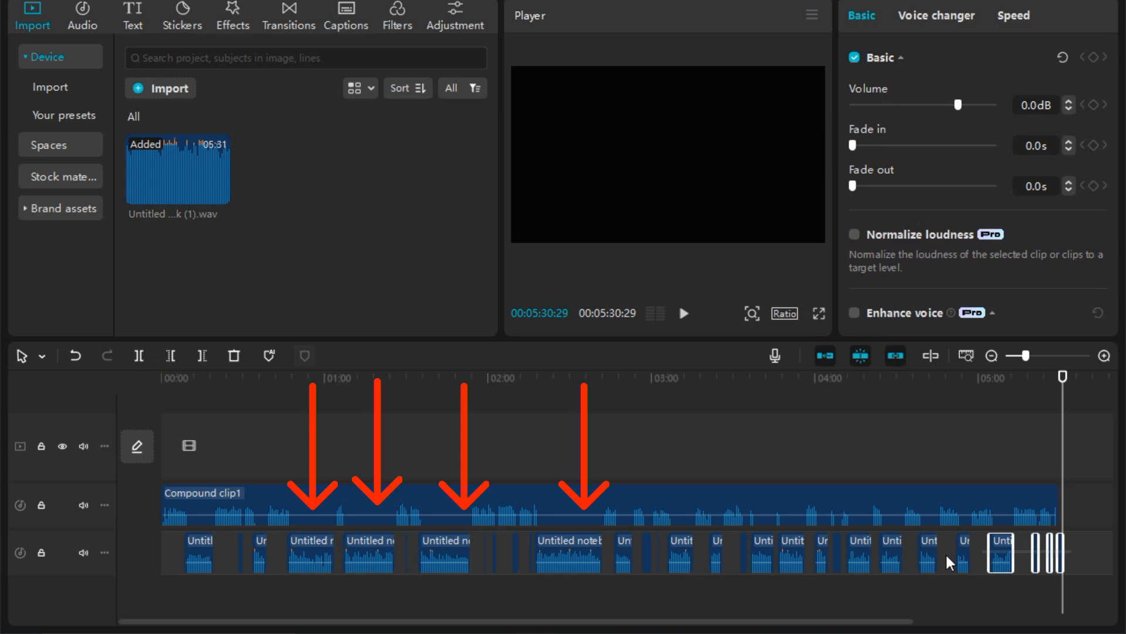
drag(945, 552, 146, 561)
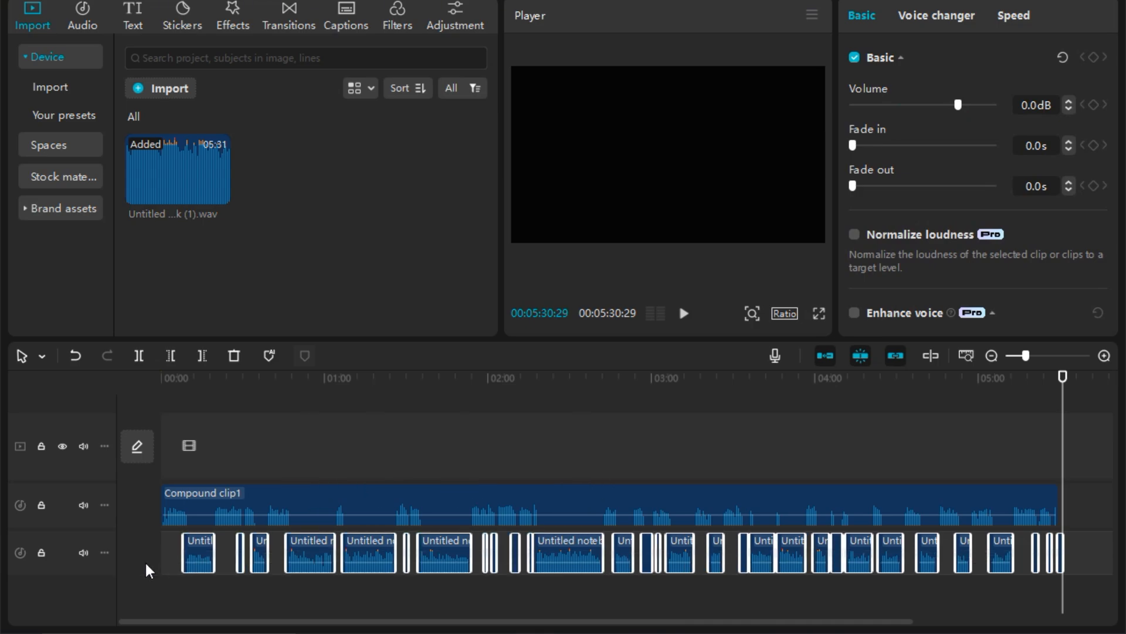
right_click(198, 554)
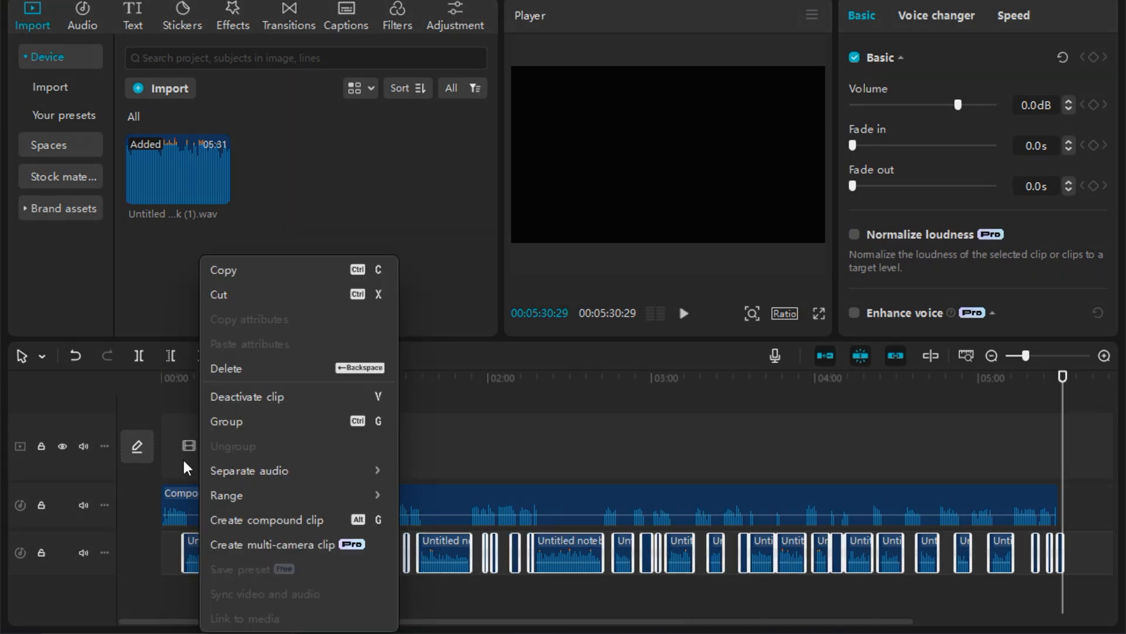
click(269, 520)
Delete the second audio track's compound clip, leaving only the first speaker's compound clip on the timeline
click(314, 378)
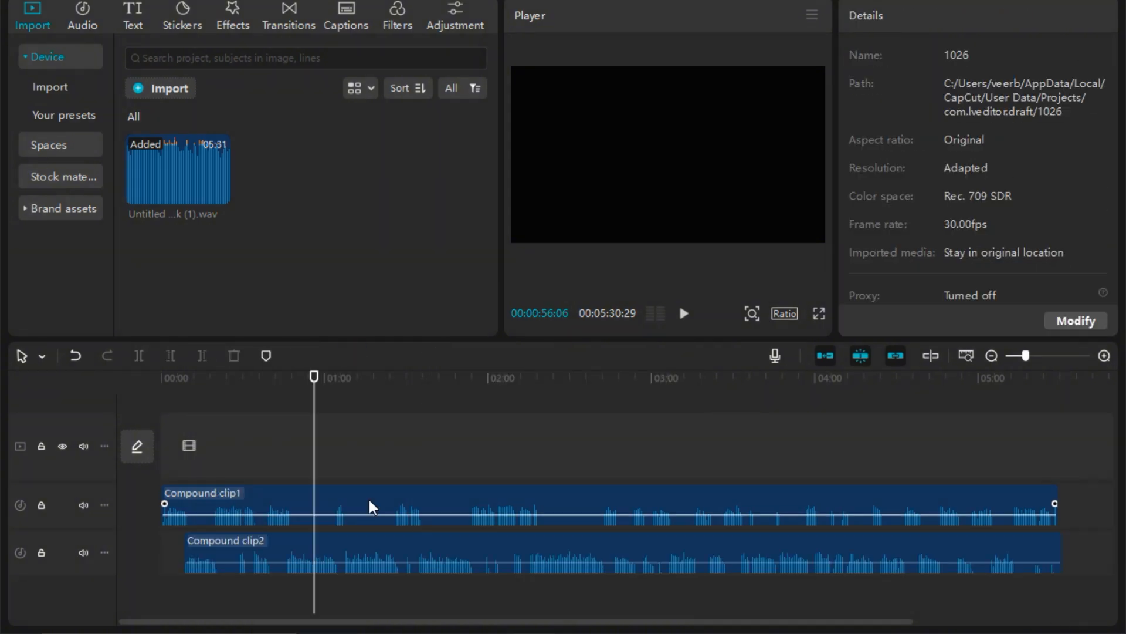
click(433, 550)
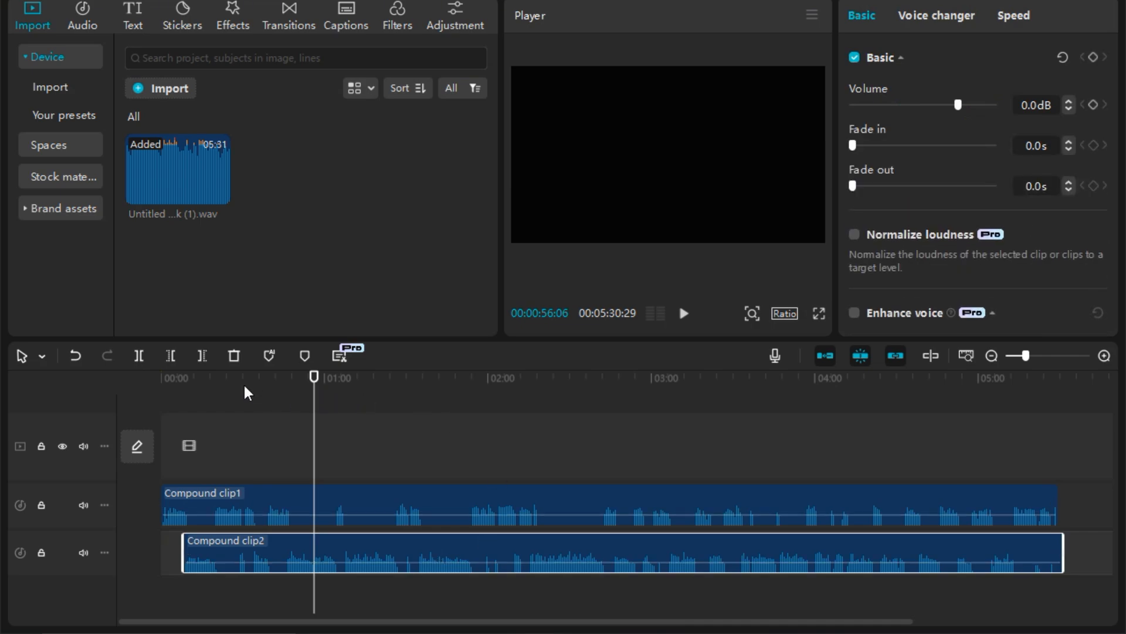
click(233, 357)
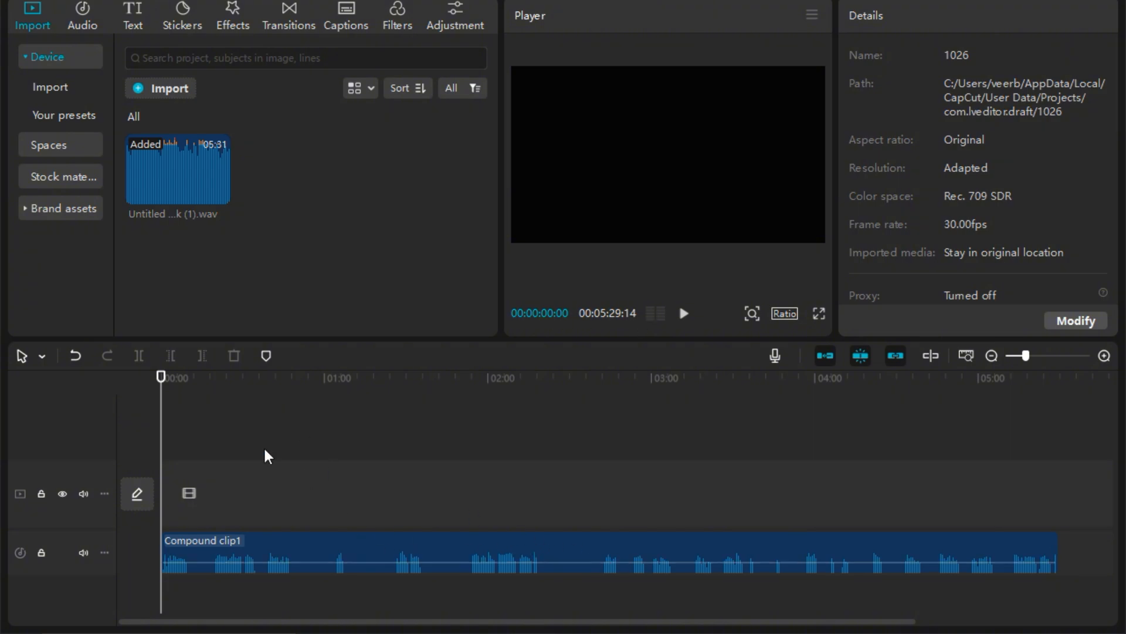
Split the first speaker's compound clip at 00:02:58:27 and delete the part after the split
drag(196, 431, 631, 468)
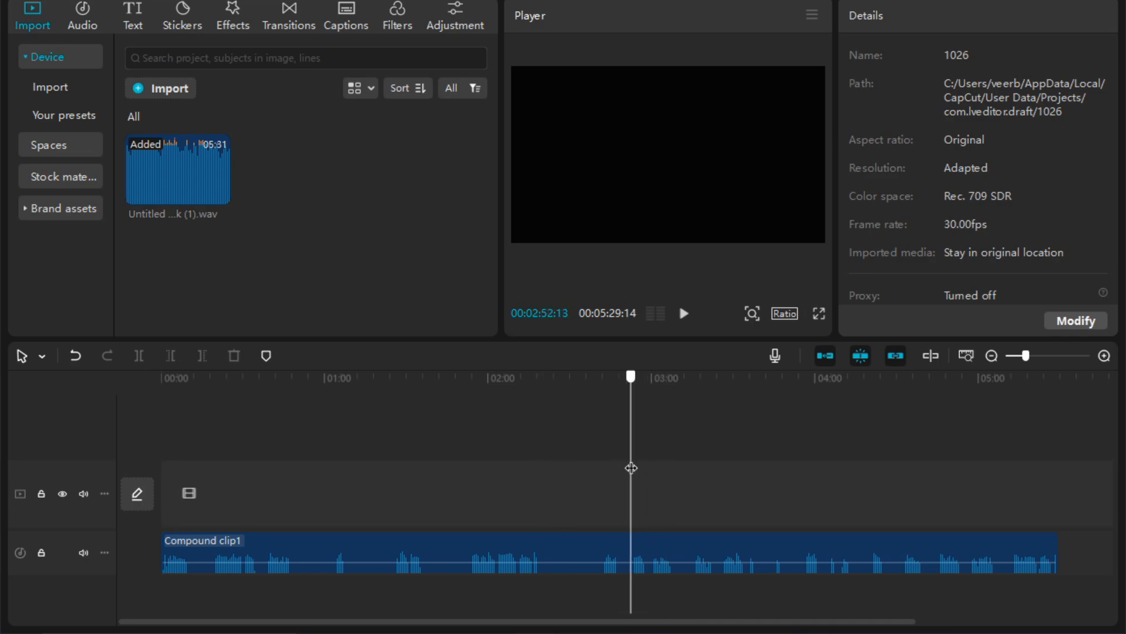
click(647, 551)
click(142, 358)
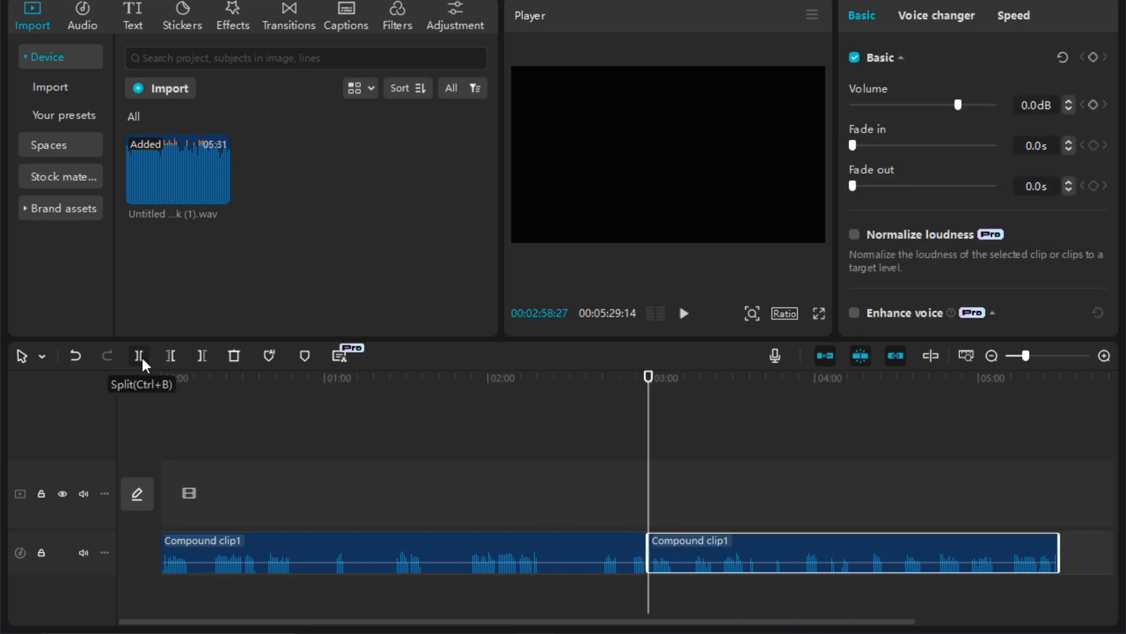
click(733, 554)
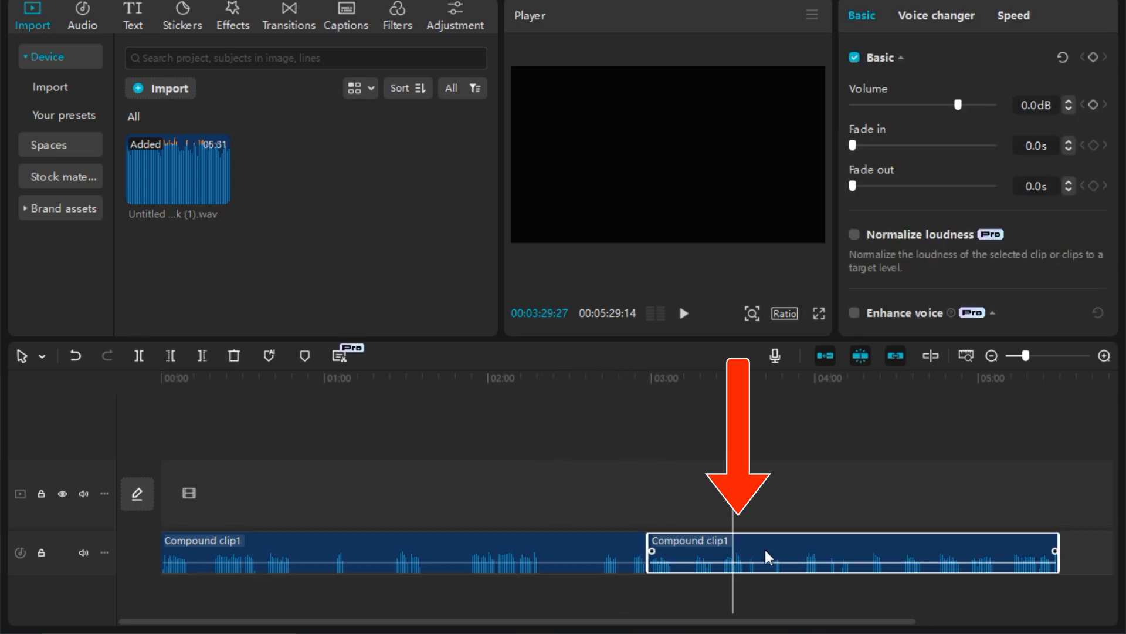
click(231, 356)
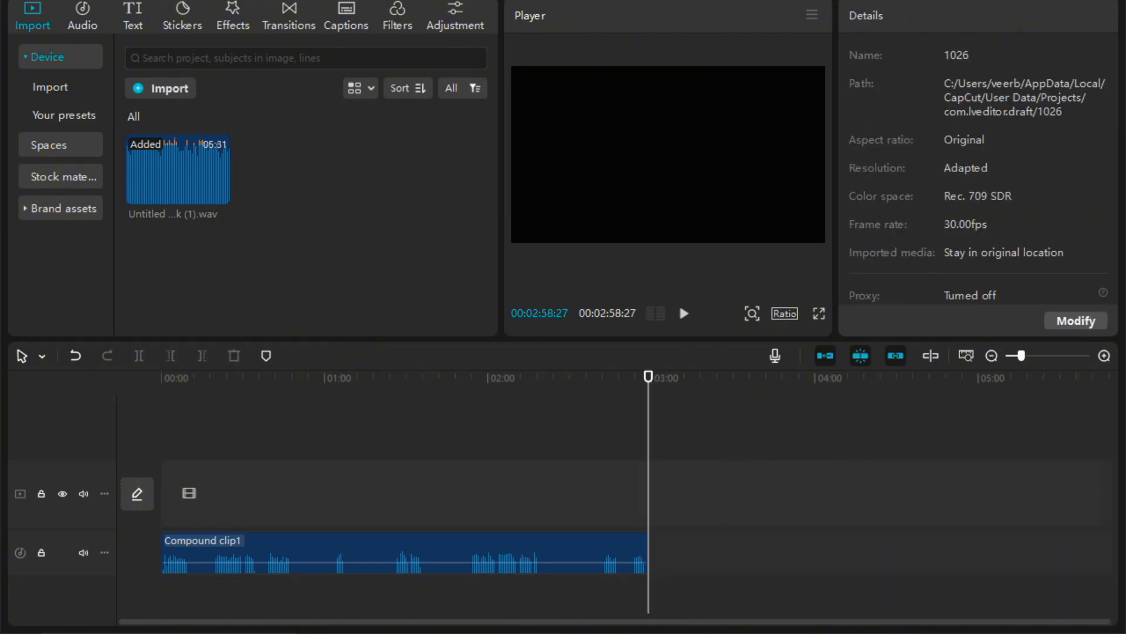
Export the first half of this speaker's audio as an audio-only MP3 file and close the export dialog
click(1002, 1)
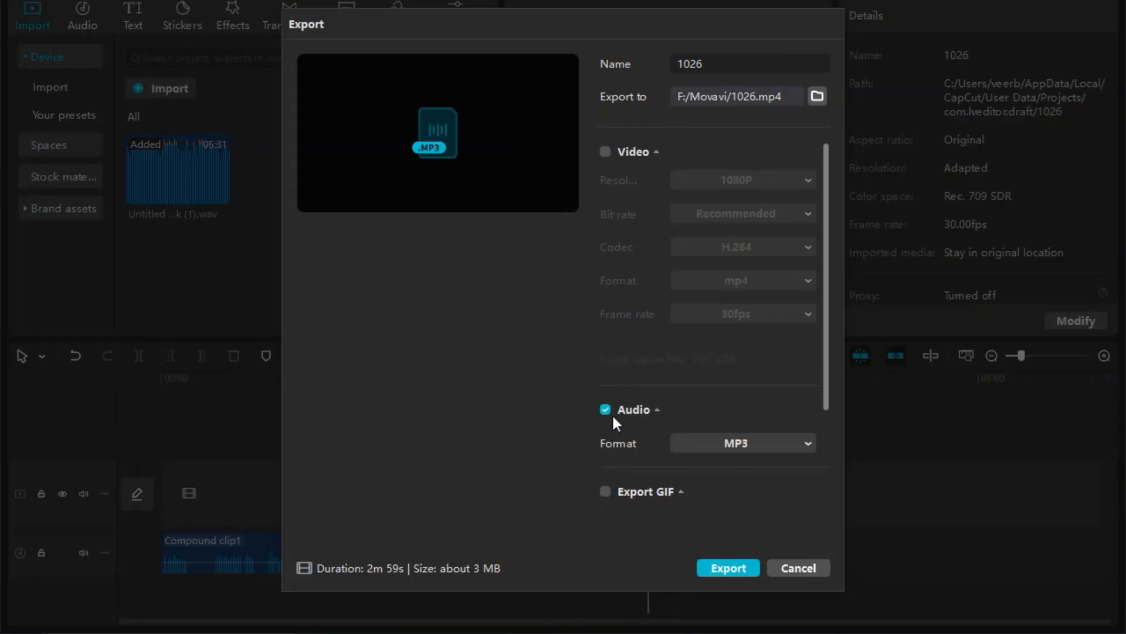
click(736, 571)
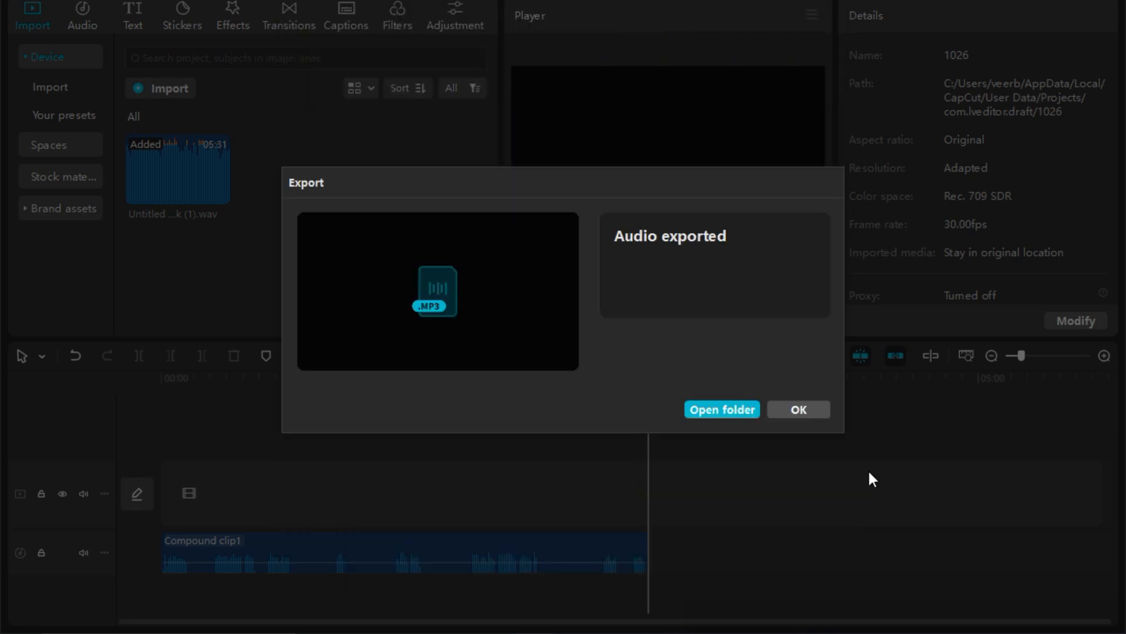
click(814, 410)
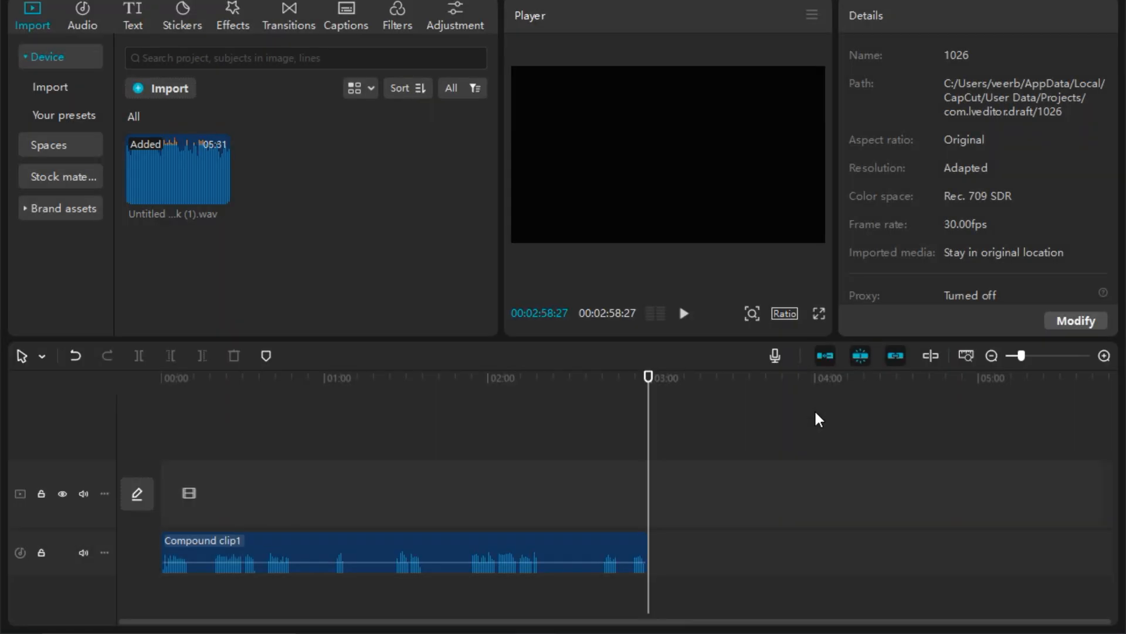
Undo the last deletion, and leave only the first speaker's second half on the timeline, starting at 00:00
key(ctrl+z)
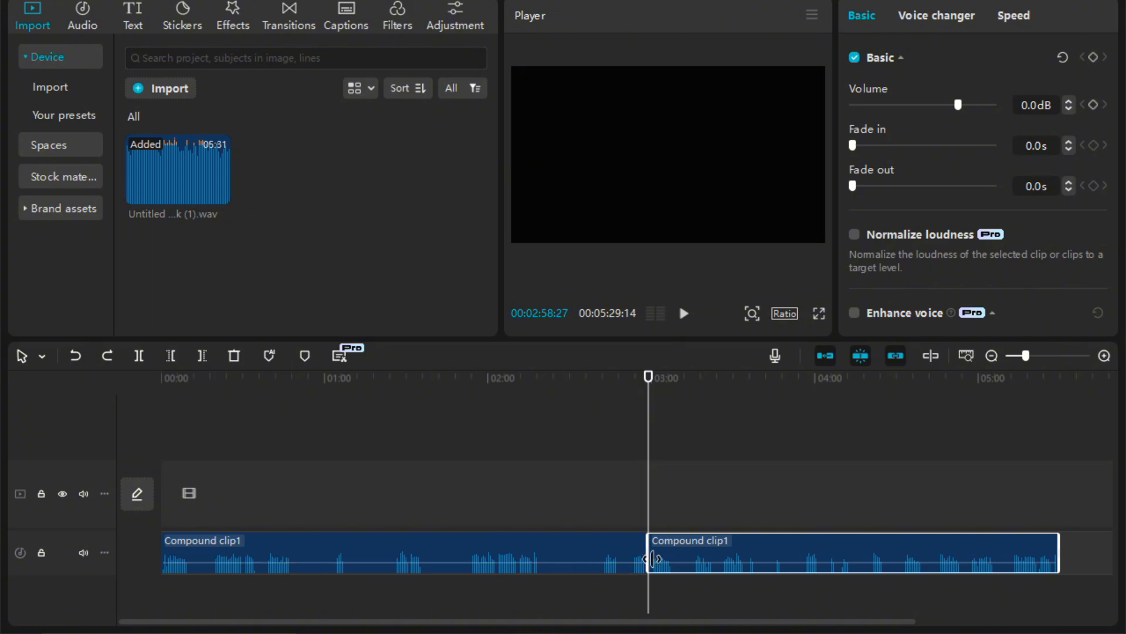
click(622, 550)
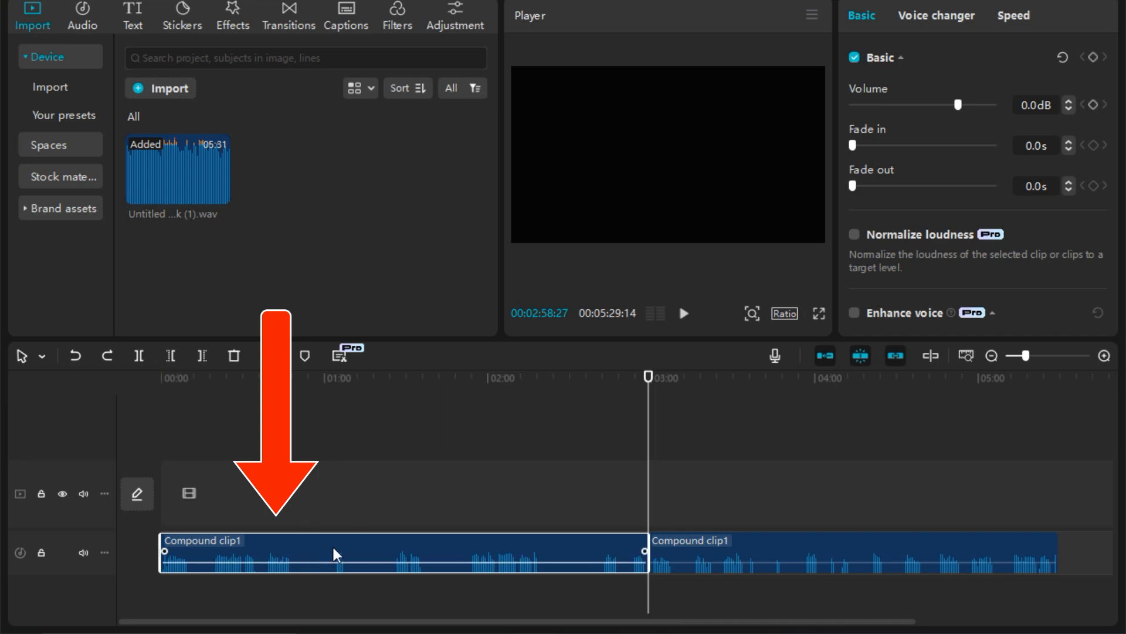
click(234, 355)
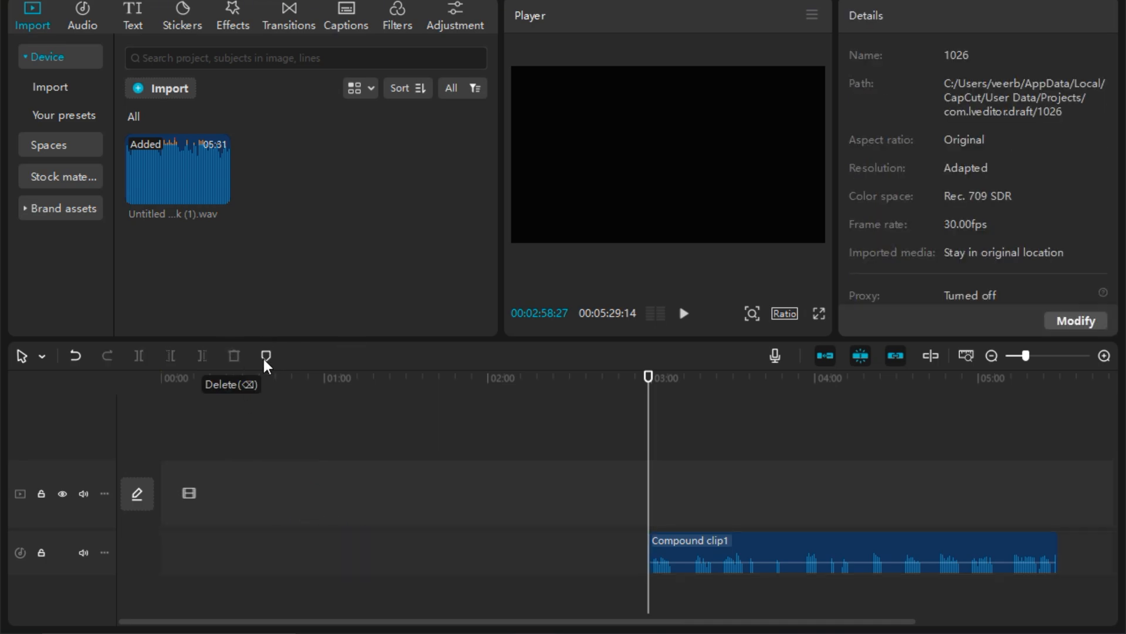
drag(764, 543, 212, 546)
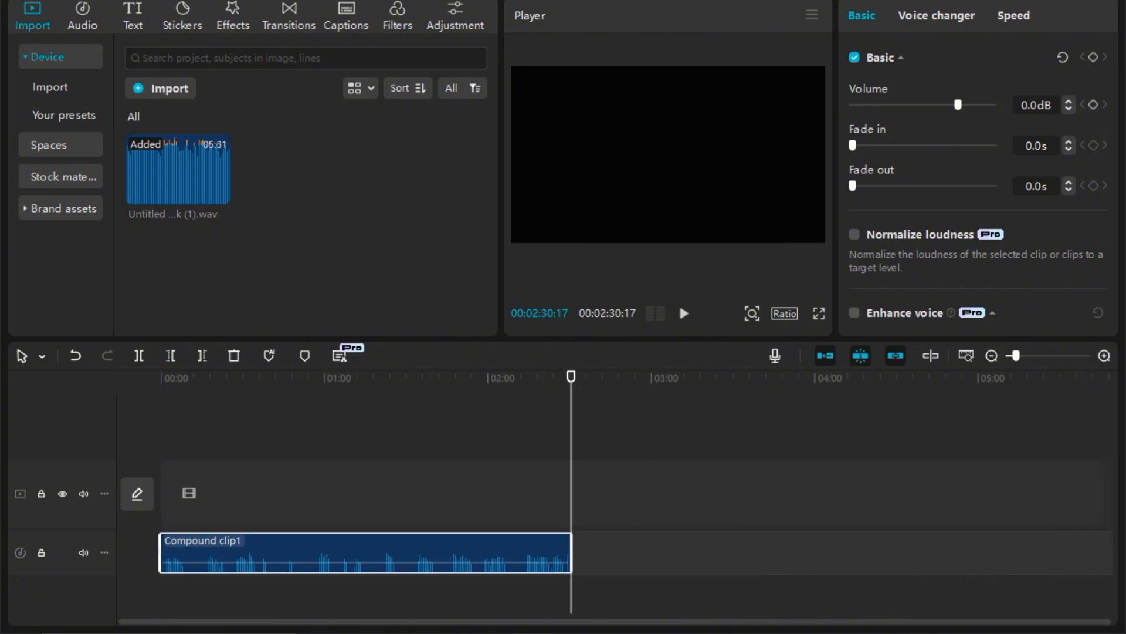
Export the second half of this speaker's audio as an MP3 file named MALE 2
key(ctrl+e)
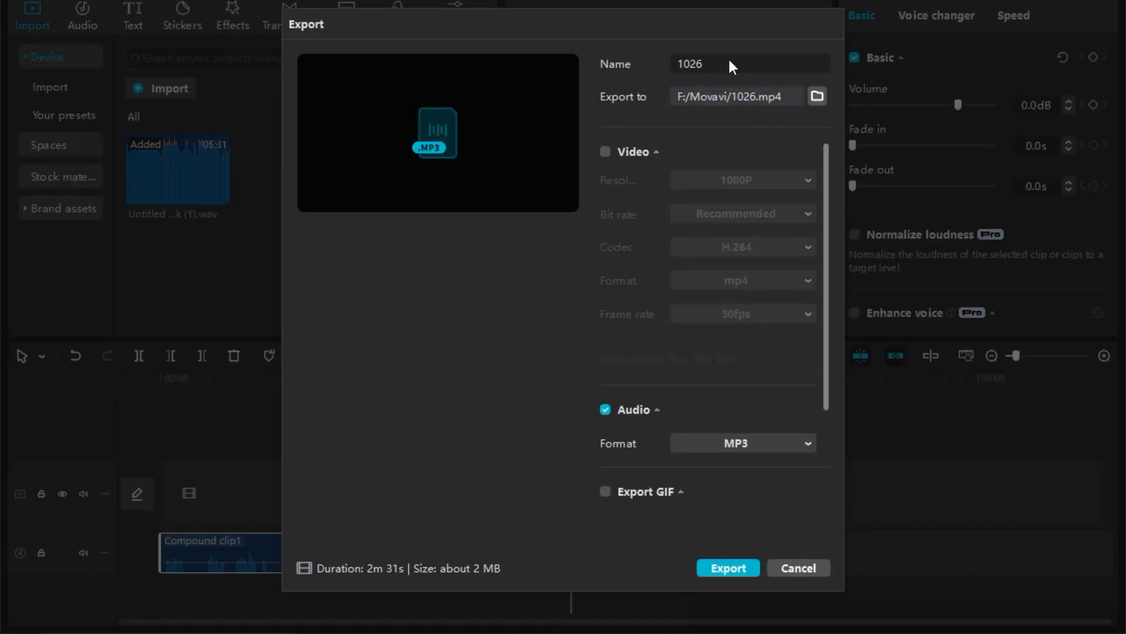
text(MALE 2)
click(727, 568)
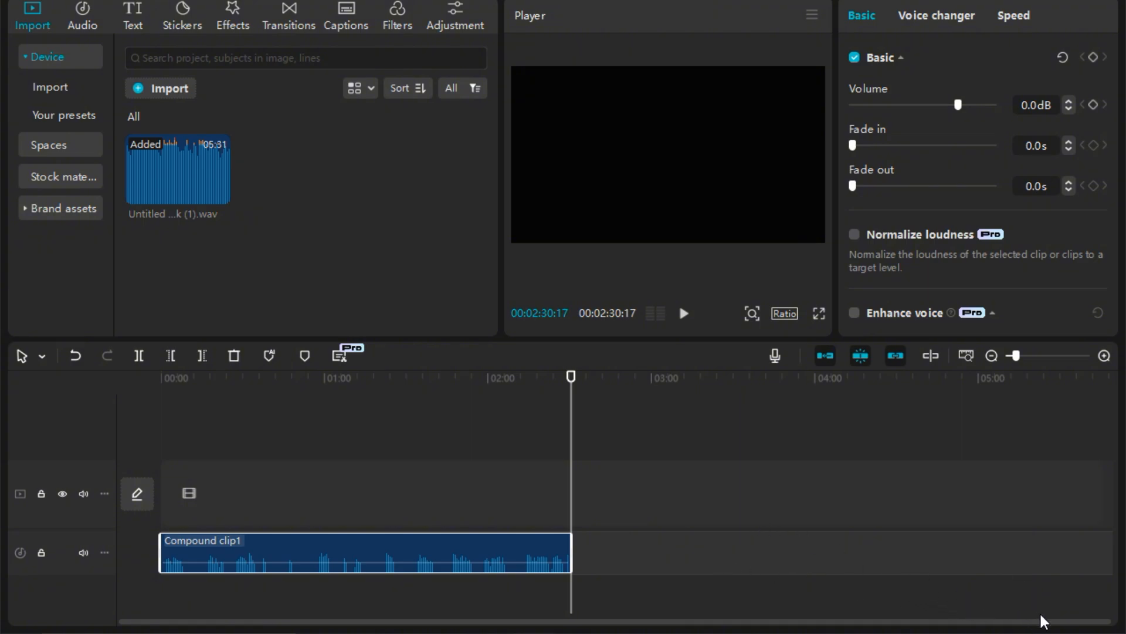
Undo the edits back to the two unsplit compound clips, and delete the first audio track's compound clip
click(76, 356)
click(81, 359)
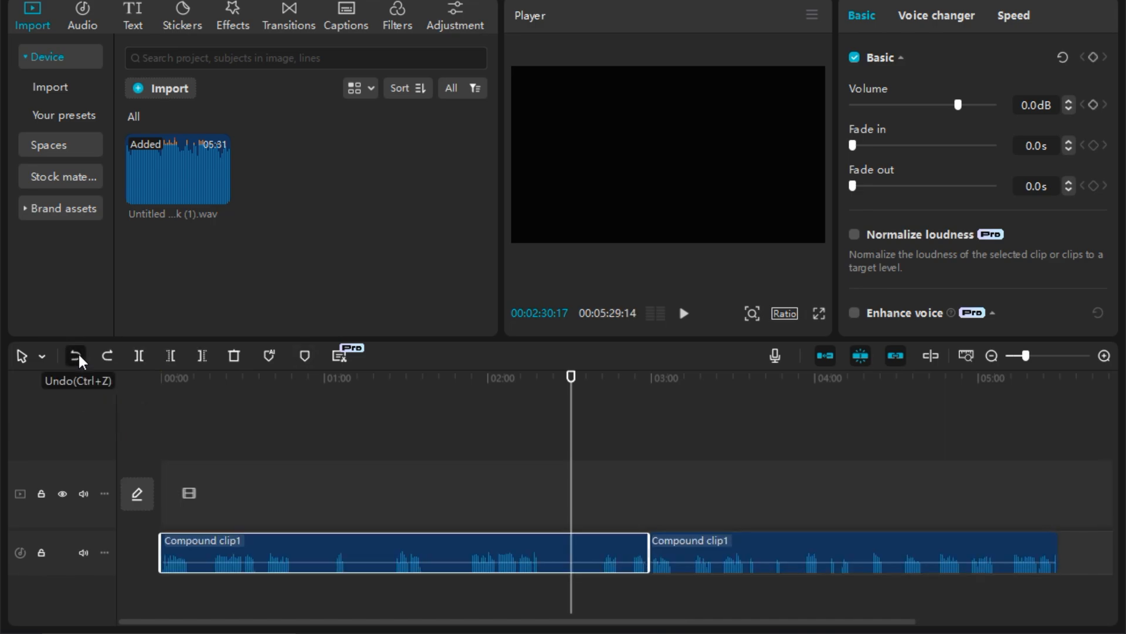
click(80, 360)
click(80, 359)
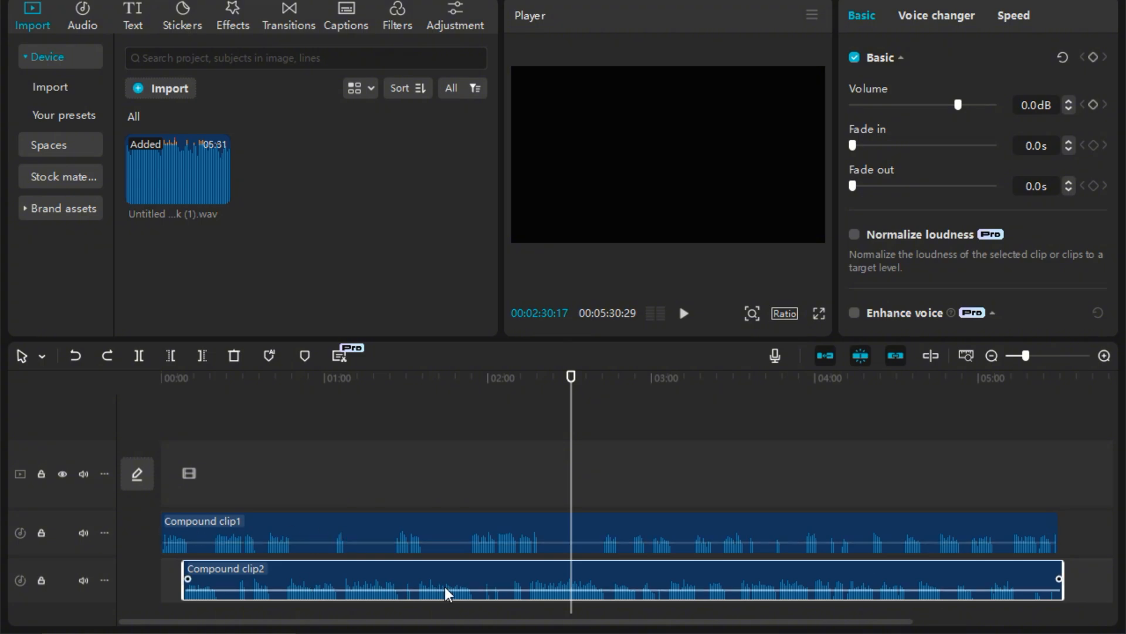
click(415, 530)
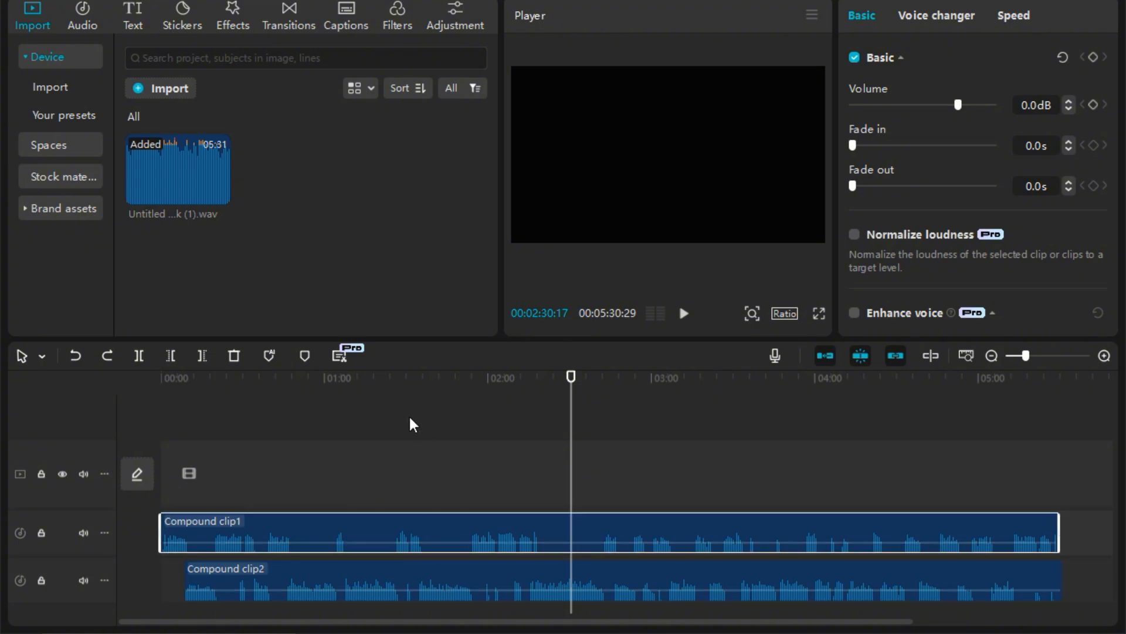
click(235, 357)
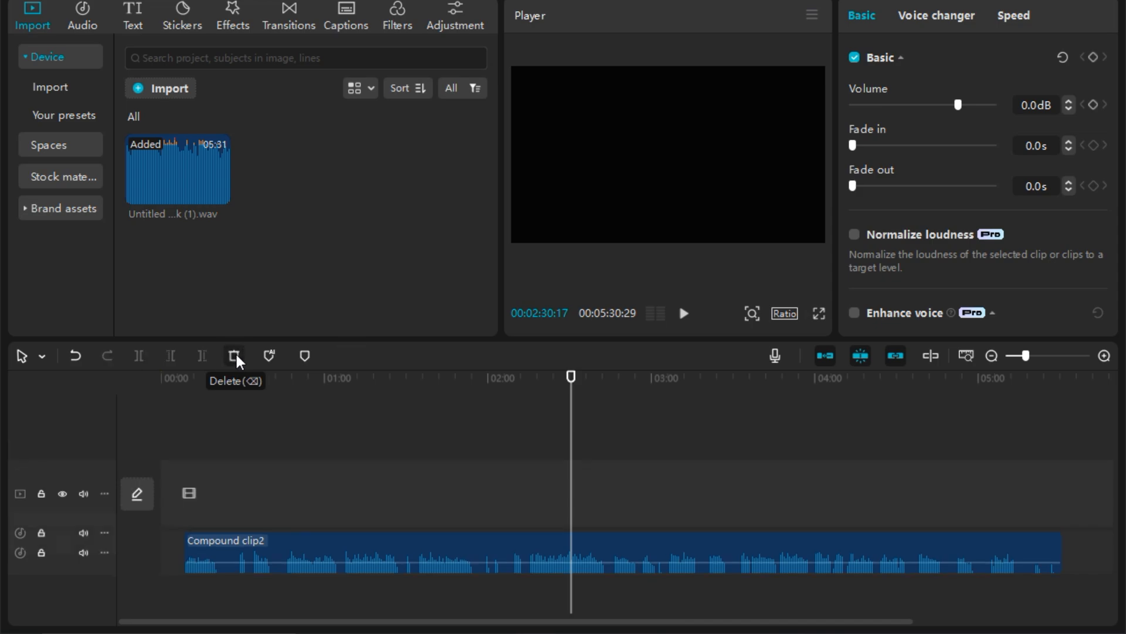
Split the second speaker's compound clip at 00:02:55:11 and delete the part after the split
drag(570, 398, 643, 437)
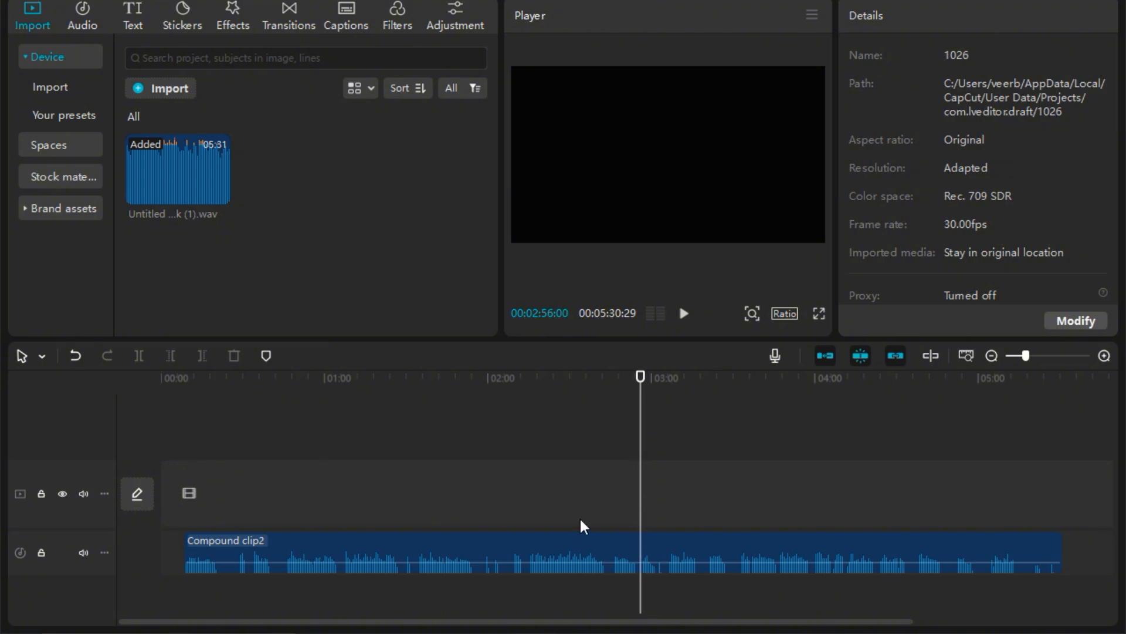
click(641, 548)
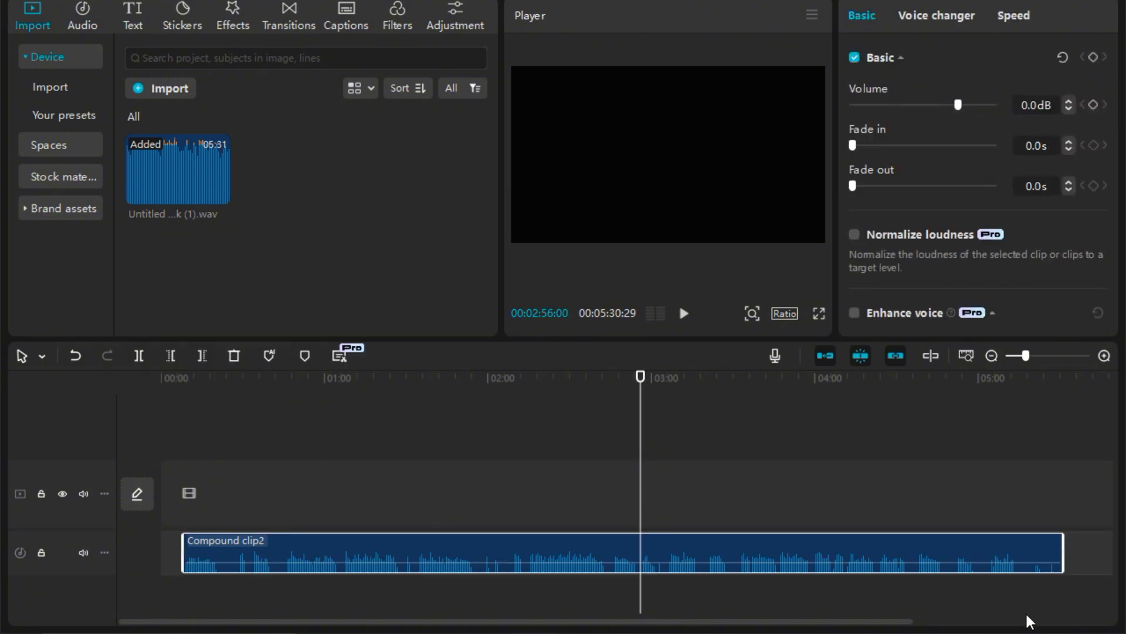
click(139, 356)
click(234, 355)
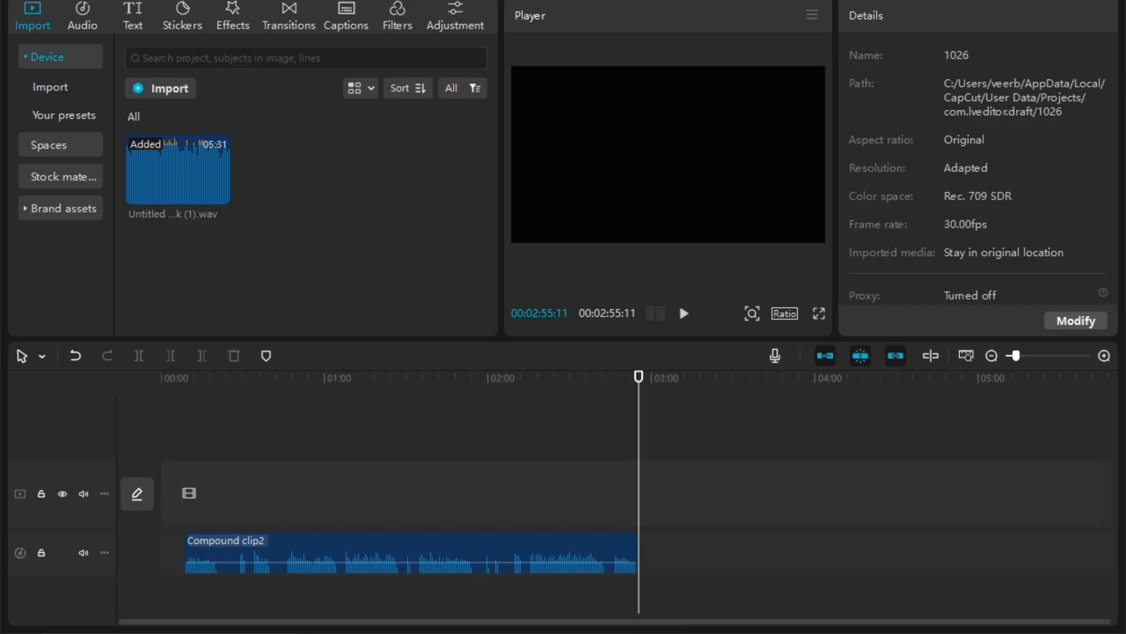
Export the first half of the second speaker's audio as an MP3 file named FEMALE 1 and close the export dialog
key(ctrl+e)
text(FEML)
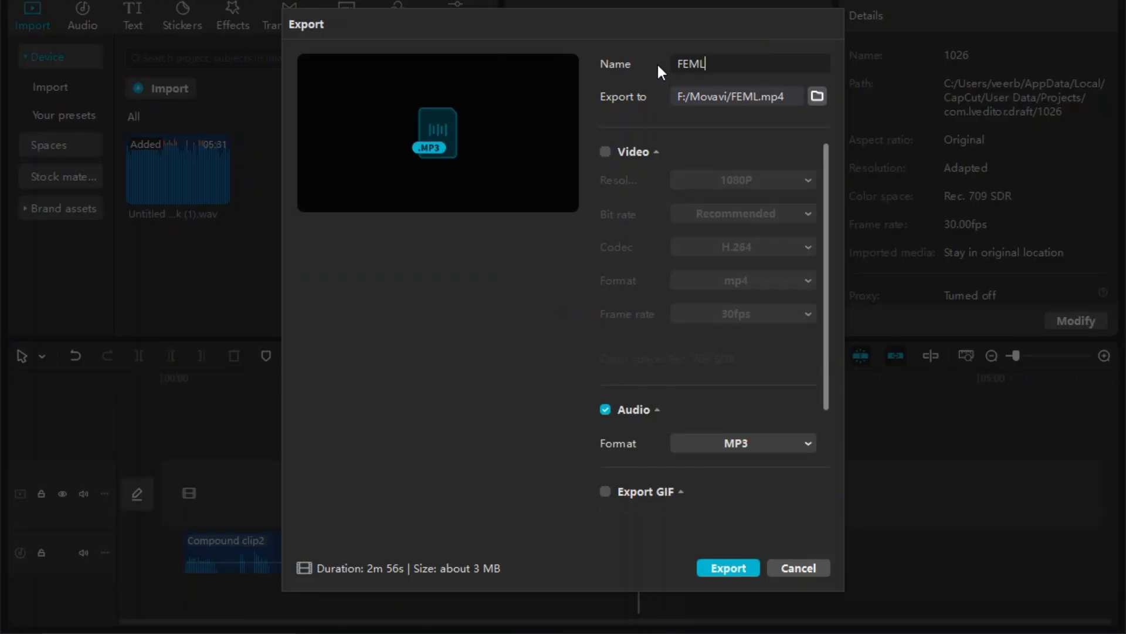
key(BackSpace)
key(BackSpace)
key(BackSpace)
key(BackSpace)
text(FEMALE 1)
click(740, 568)
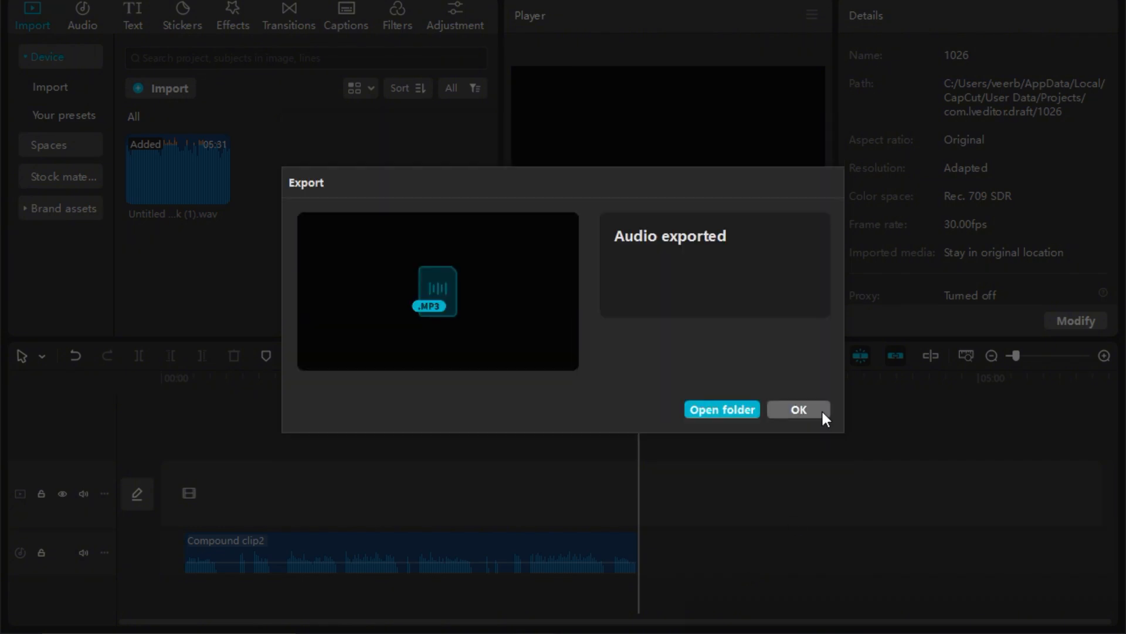
click(821, 411)
Undo the last deletion, and leave only the second speaker's second half on the timeline, starting at 00:00
key(ctrl+z)
click(587, 555)
click(233, 356)
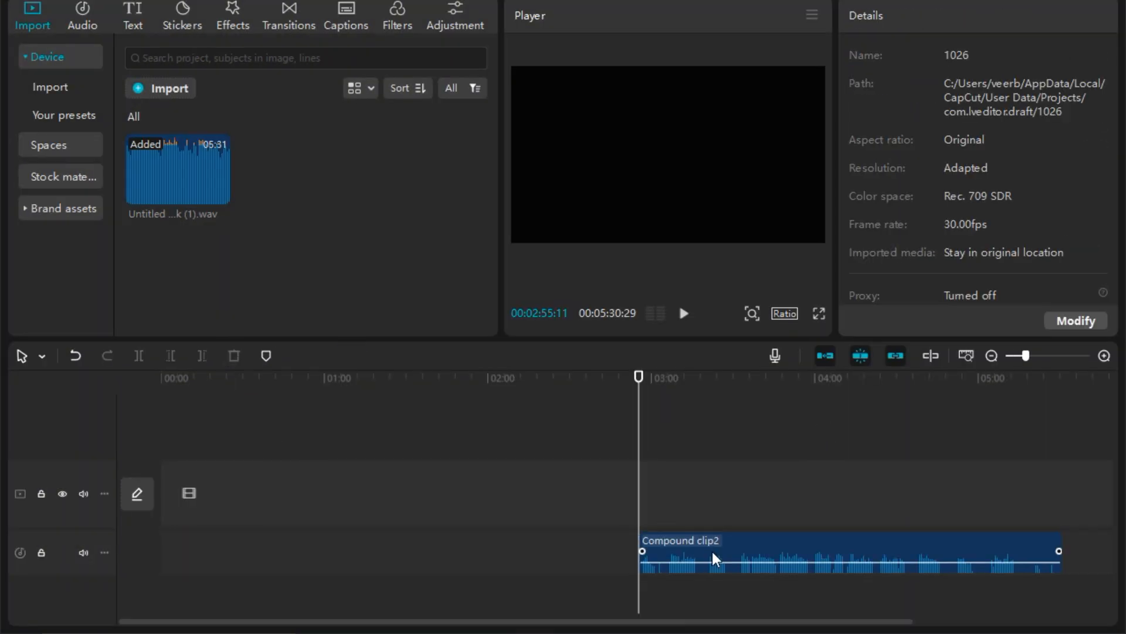
drag(714, 554, 143, 557)
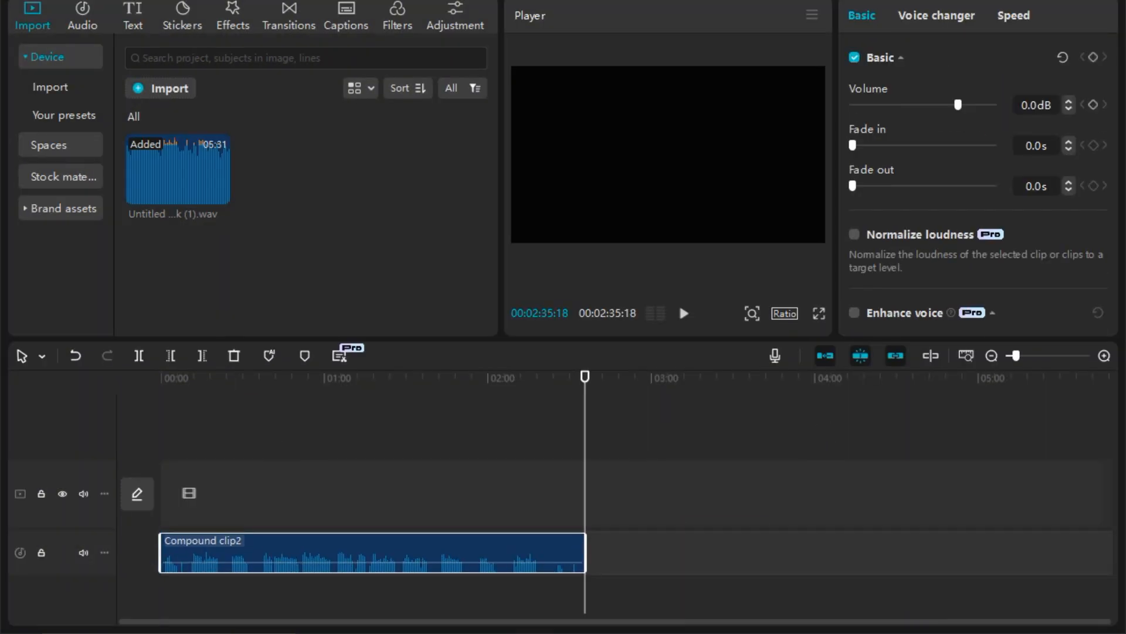
Export the second half of the second speaker's audio as an MP3 file named FEMALE 2
key(ctrl+e)
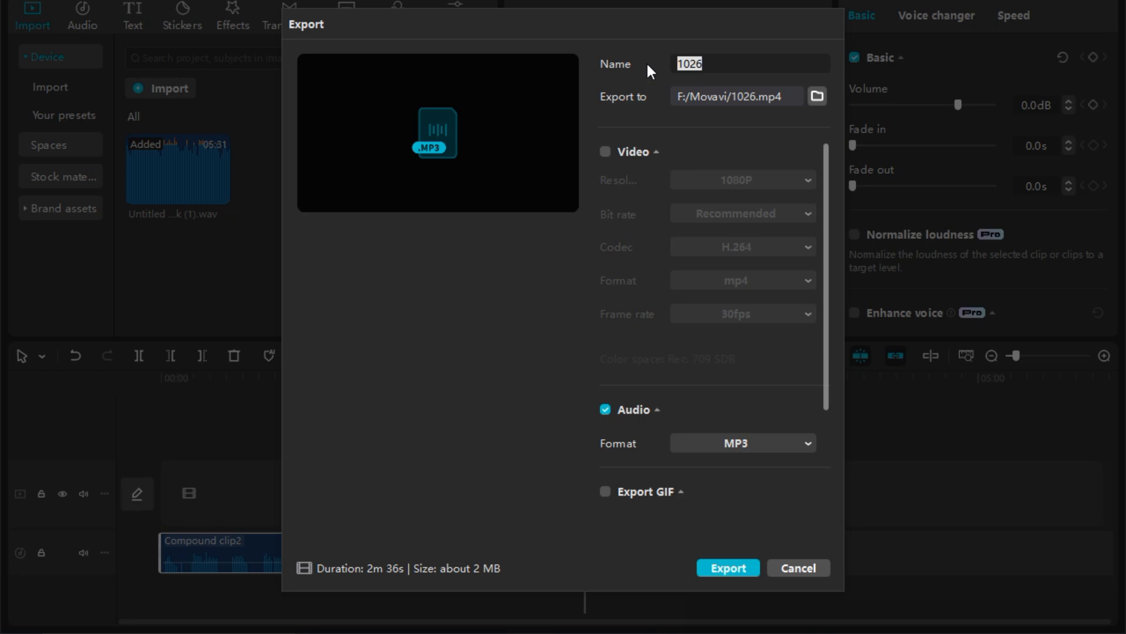
key(BackSpace)
key(BackSpace)
key(BackSpace)
text(E 2)
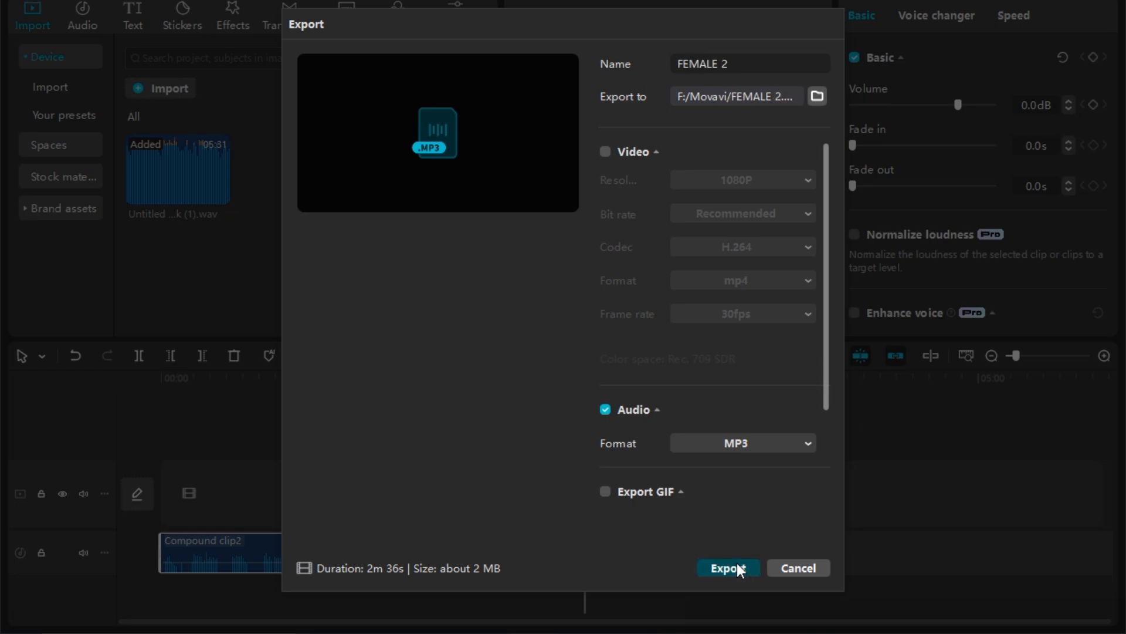
click(728, 567)
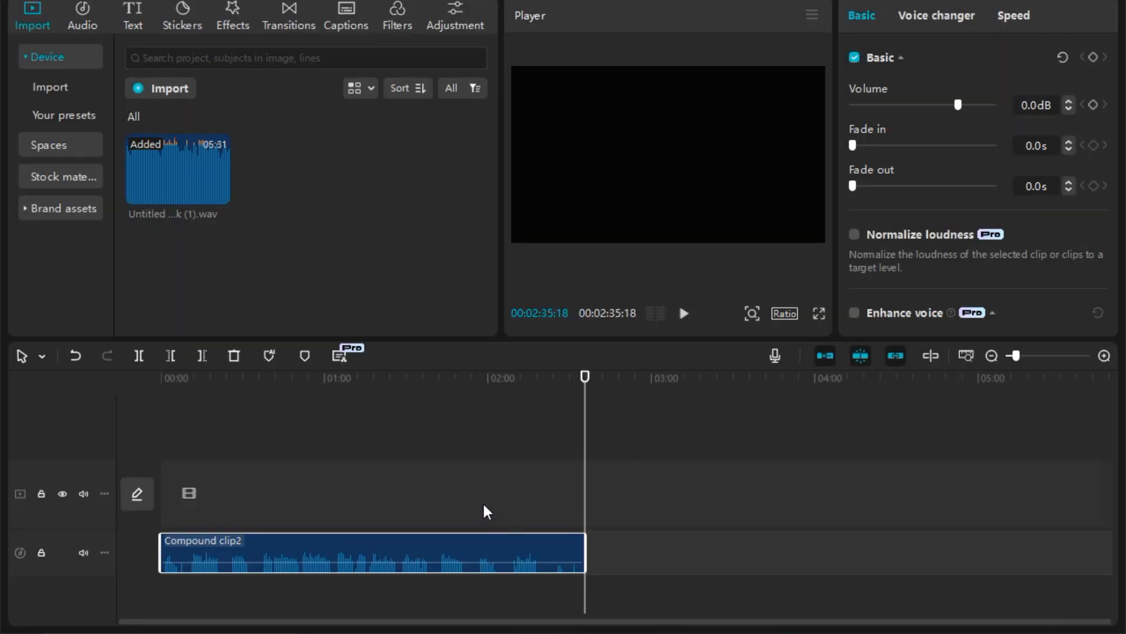
Undo the edits until both unsplit compound clips are restored, and return the playhead to the start of the timeline
click(77, 356)
click(77, 357)
click(77, 357)
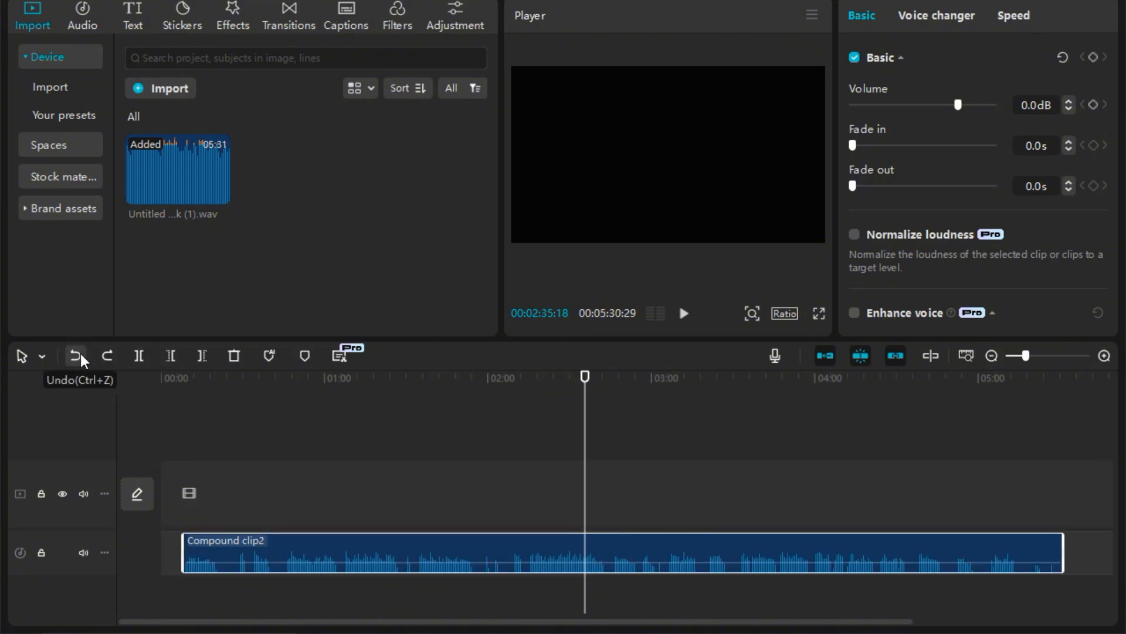
click(78, 357)
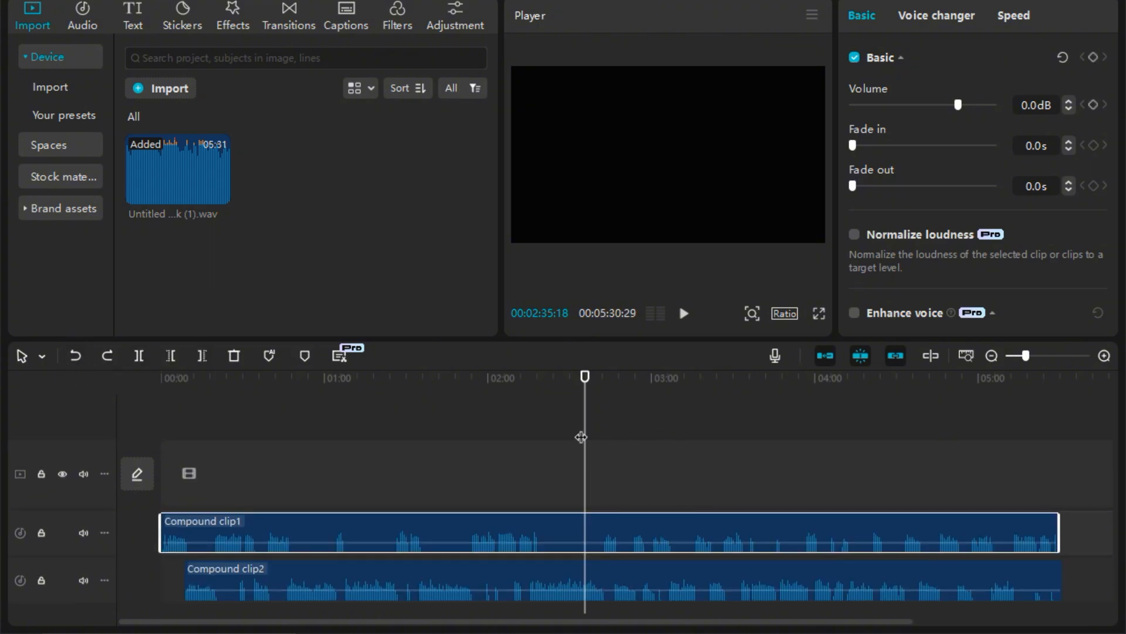
drag(584, 435, 110, 442)
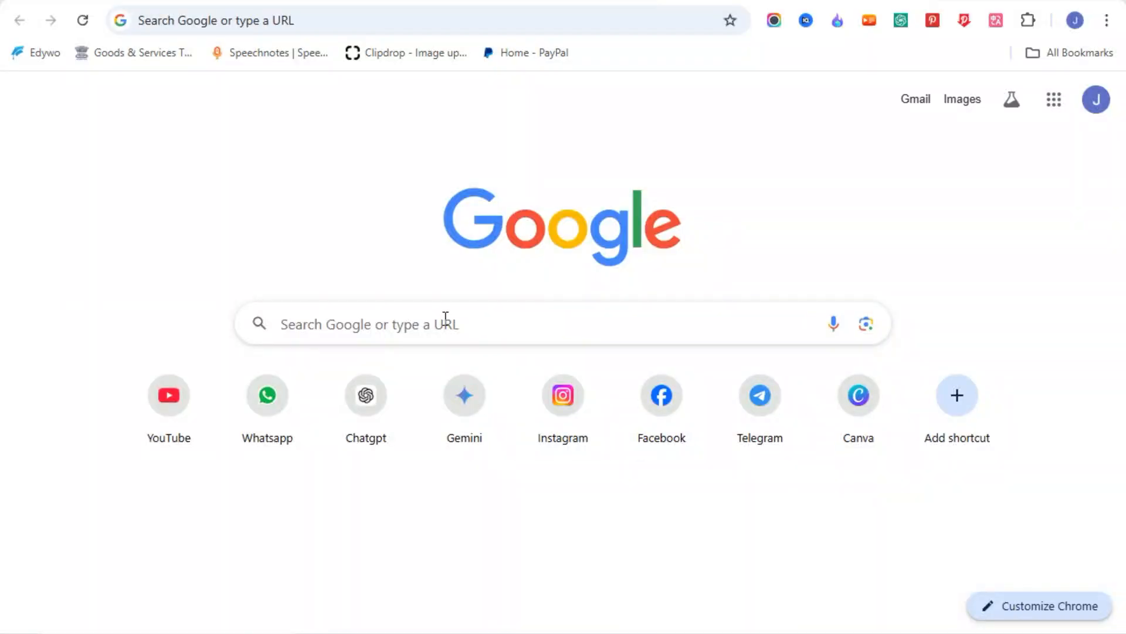
Switch to the browser, search Google for piclumen ai, and open the image creation page of the PicLumen app
click(444, 321)
text(P)
click(383, 402)
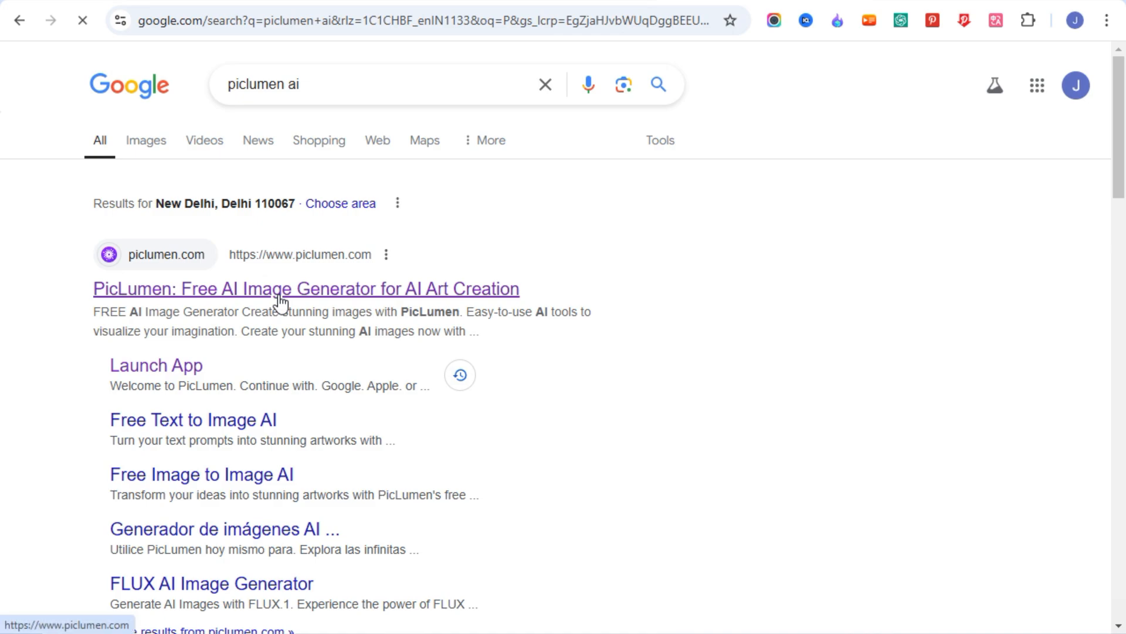
click(280, 296)
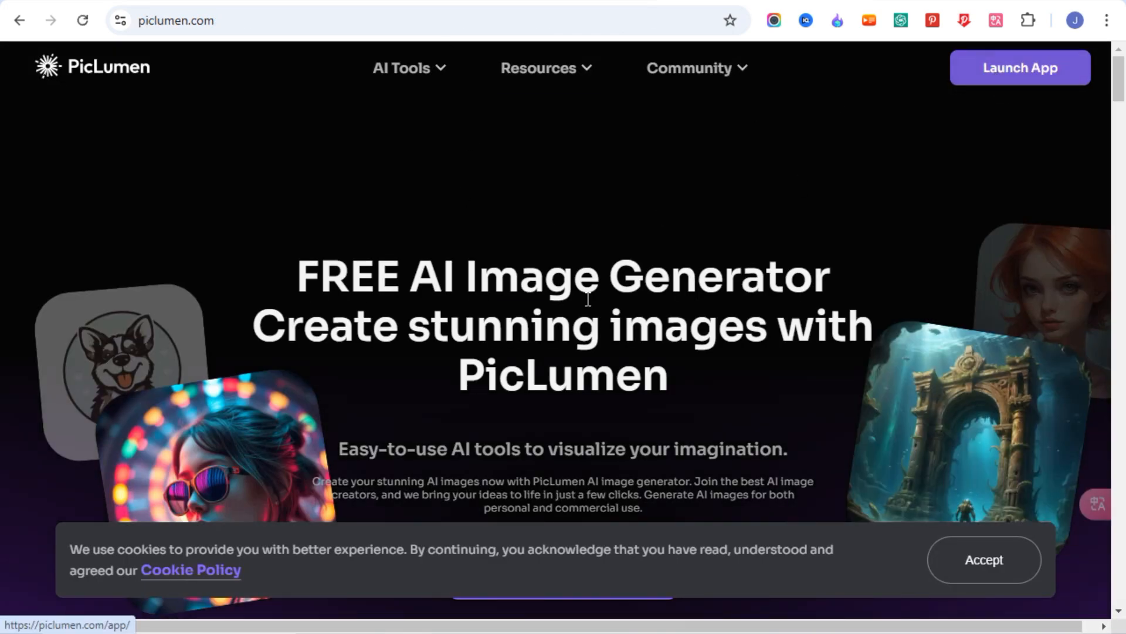
click(998, 81)
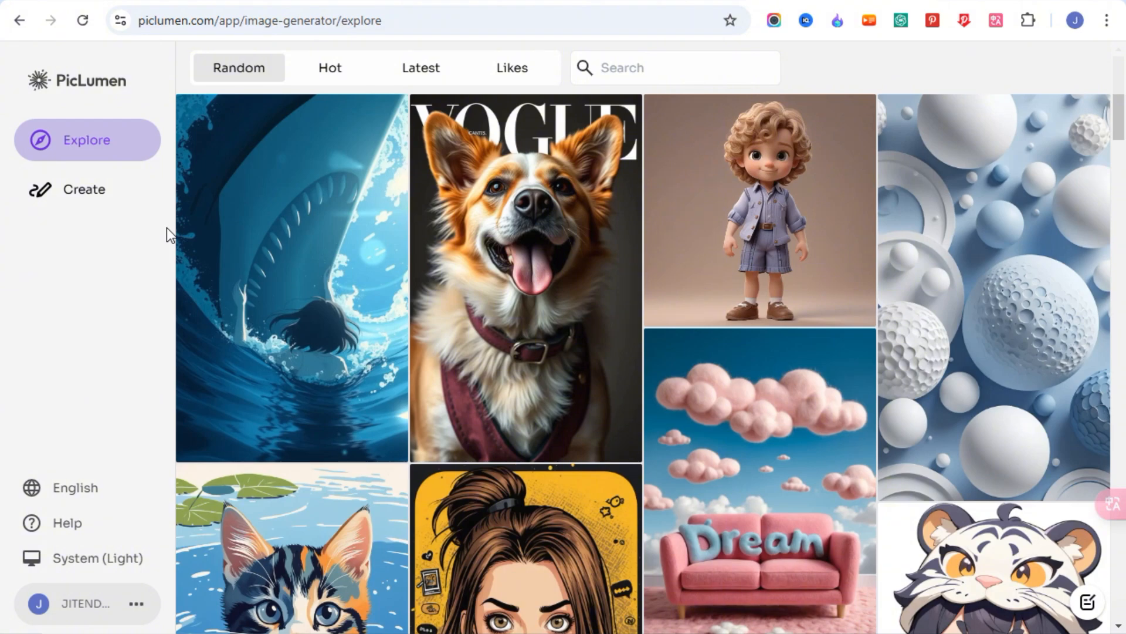
click(85, 199)
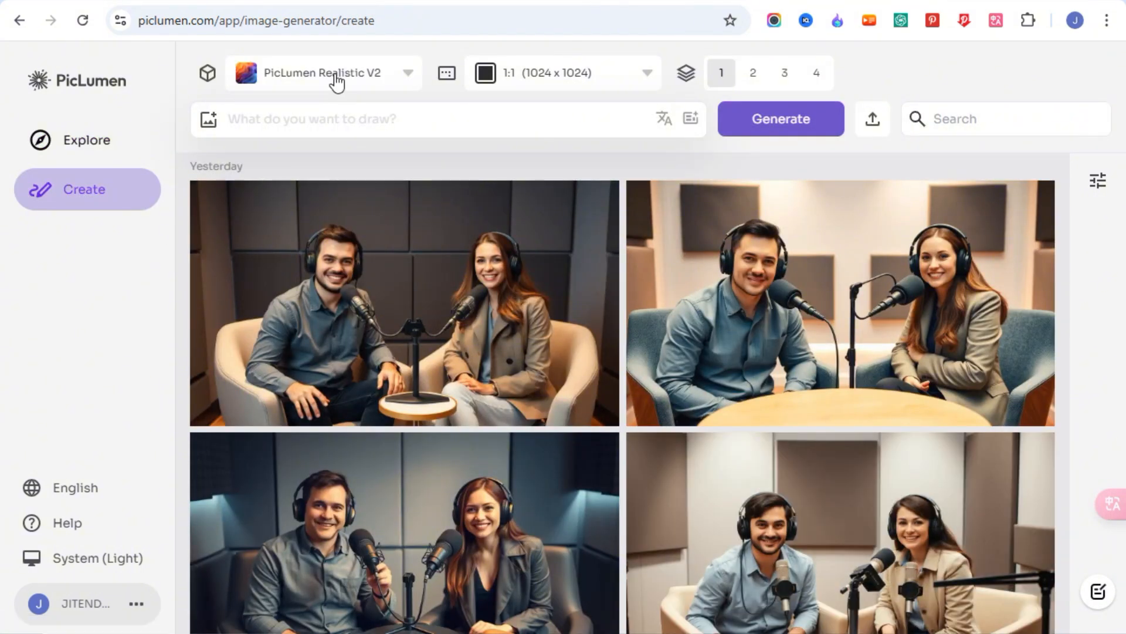
Set the image generator to the FLUX.1-schnell model, 16:9 (1344 x 768) aspect ratio, and 2 images per run
click(333, 75)
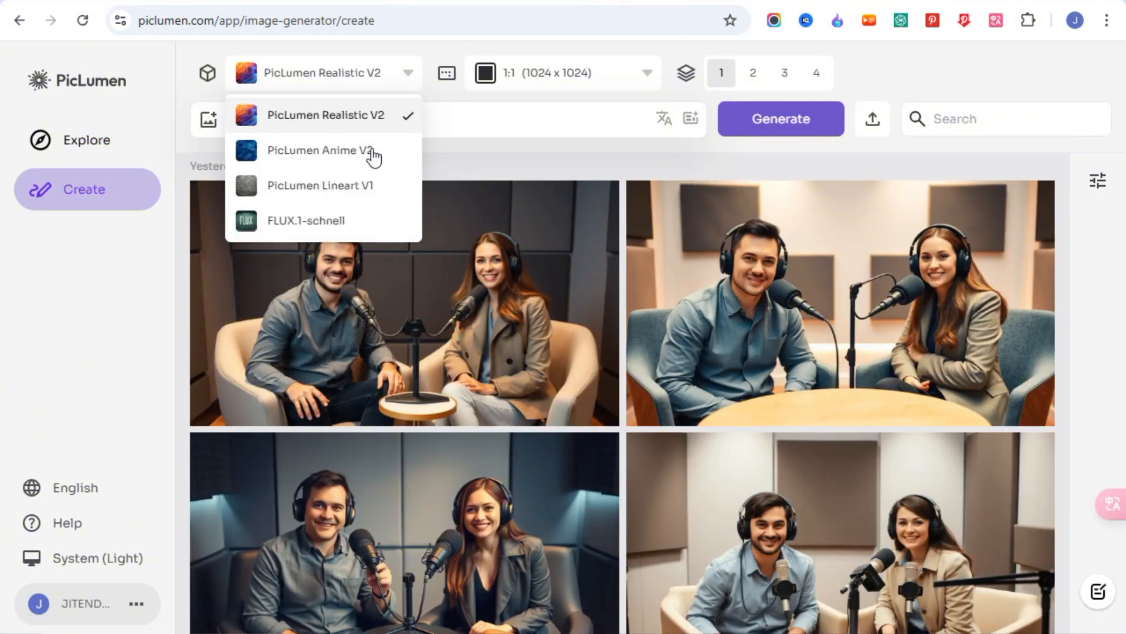
click(302, 223)
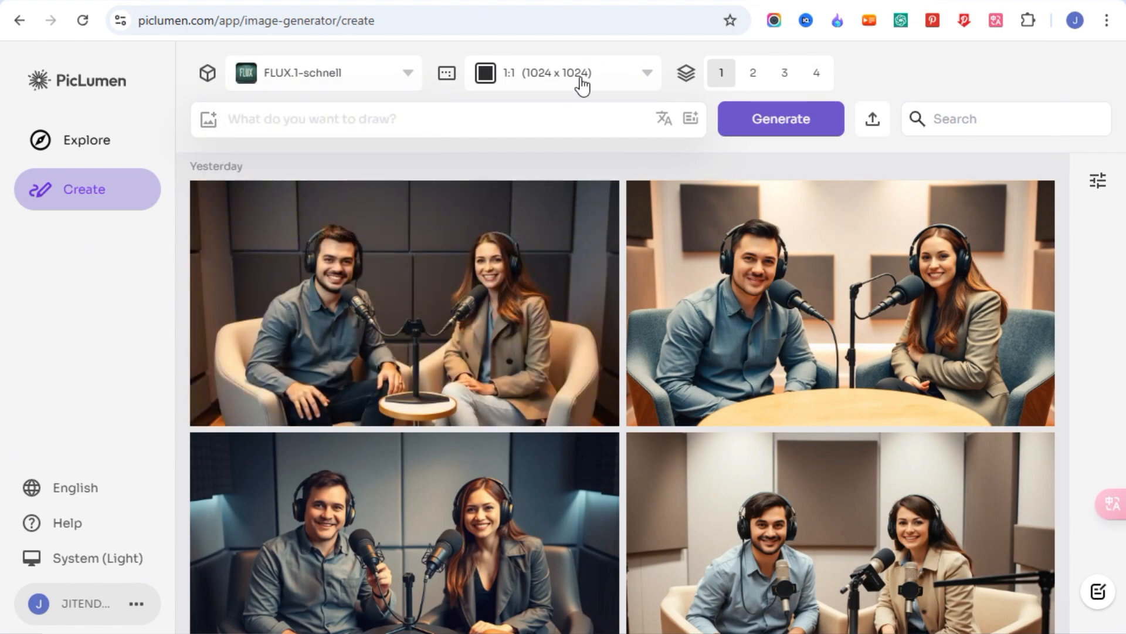
click(585, 86)
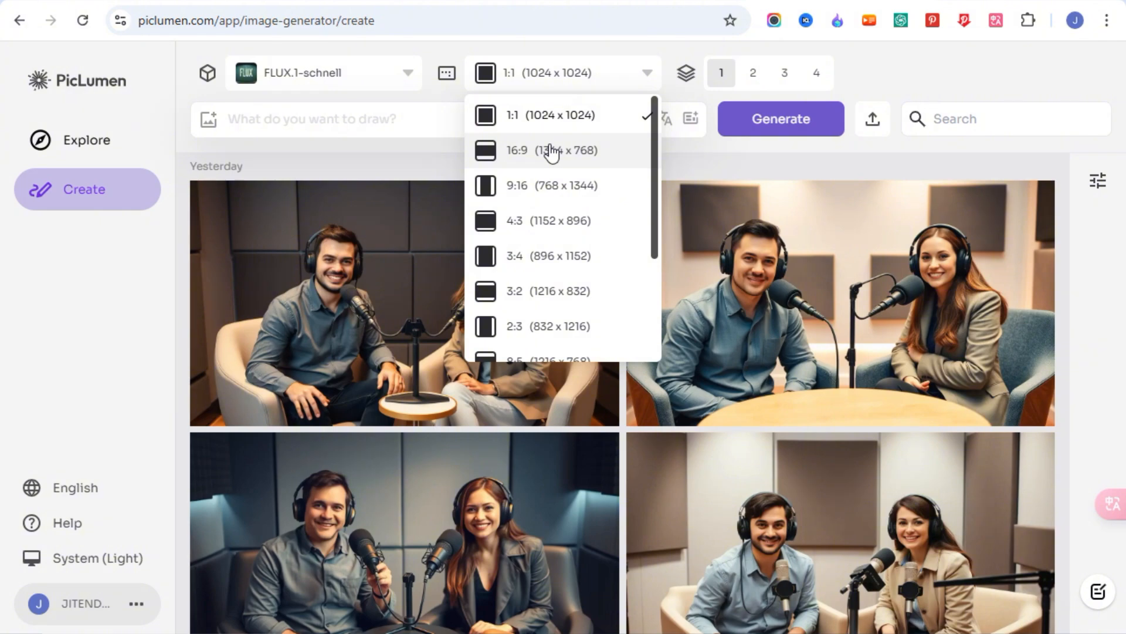
click(552, 151)
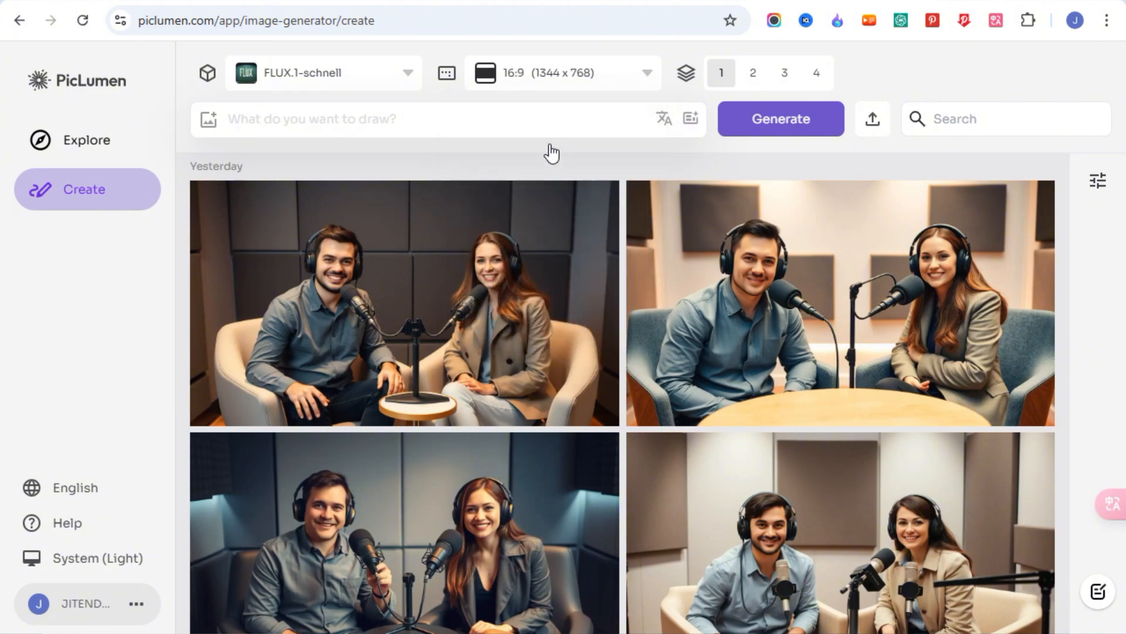
click(776, 77)
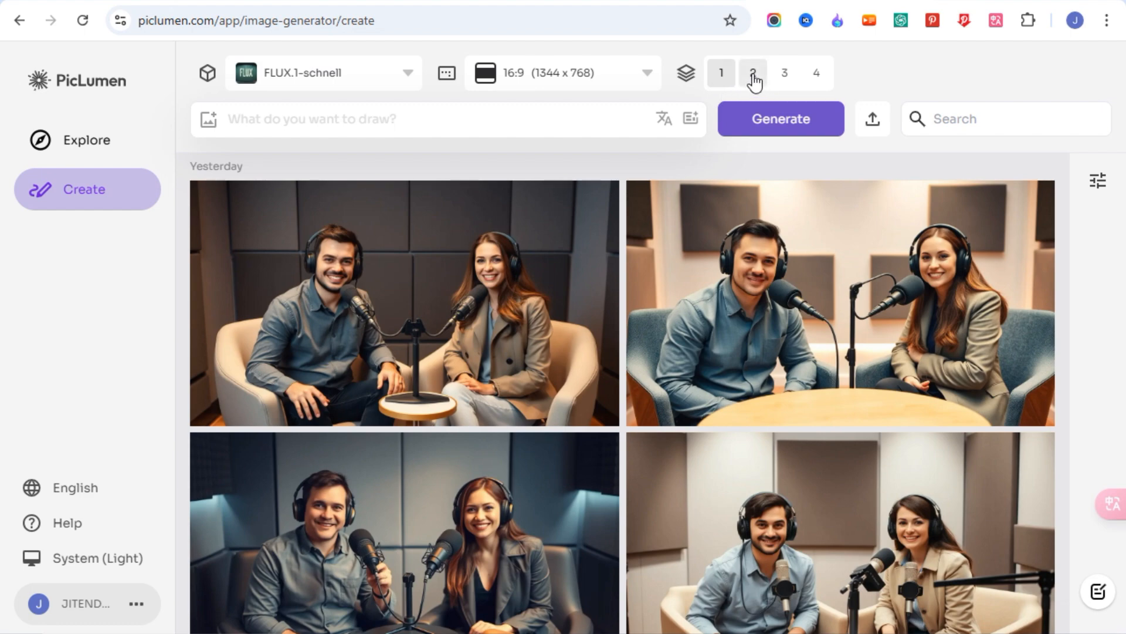
click(754, 77)
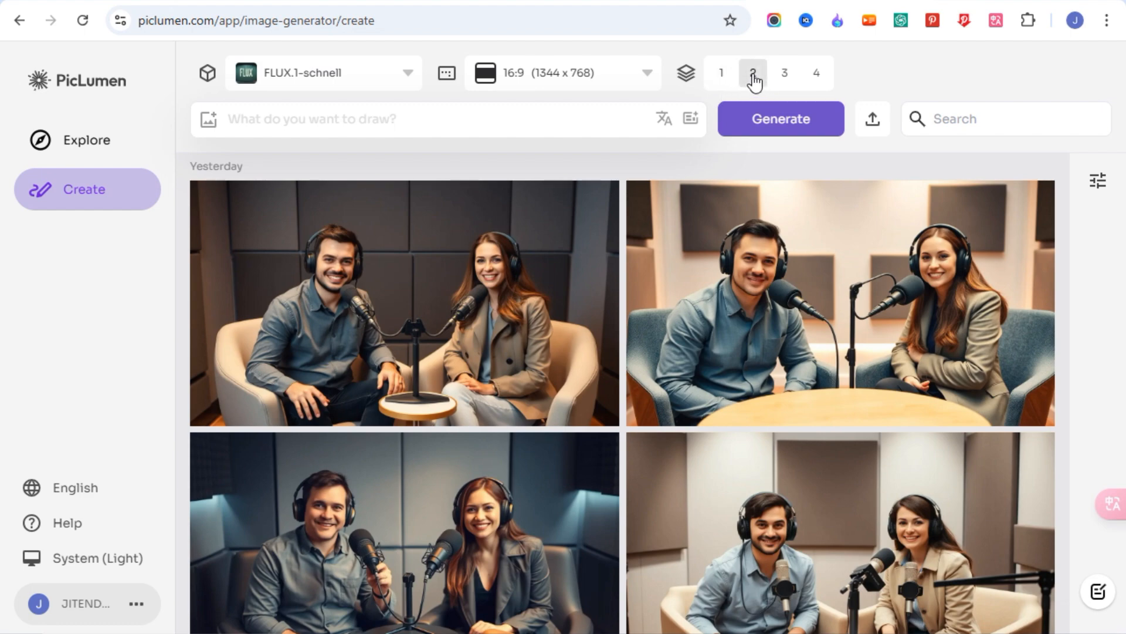
Generate images from a detailed prompt of a man and a woman with headphones and microphones in a well-lit podcast studio, facing the camera
click(402, 119)
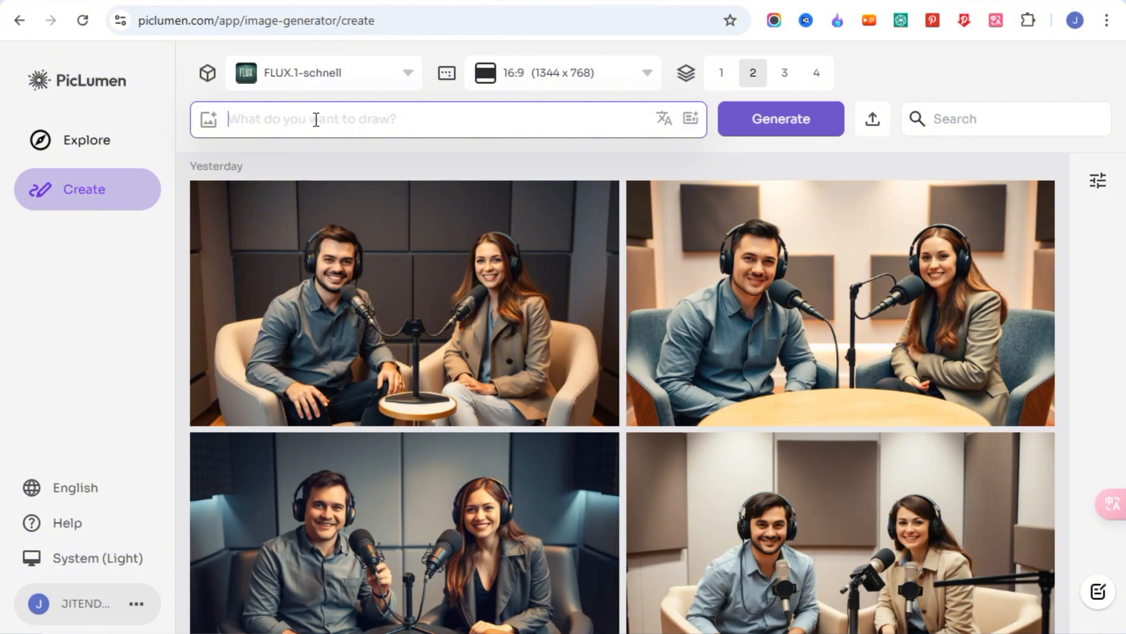
text("A man and a woman are sitting on modern chairs in a well-lit podcast studio, facing straight toward the camera. Both are wearing sleek headphones and speaking into professional microphones placed on a small table in front of them. The man has short black hair and is dressed in a casual button-down shirt, while the woman has long brown hair and wears a stylish jacket. The backdrop includes soundproof panels, and soft ambient lighting adds a cozy feel. Their expressions are focused, as they engage in a lively conversation, making direct eye contact with the camera.")
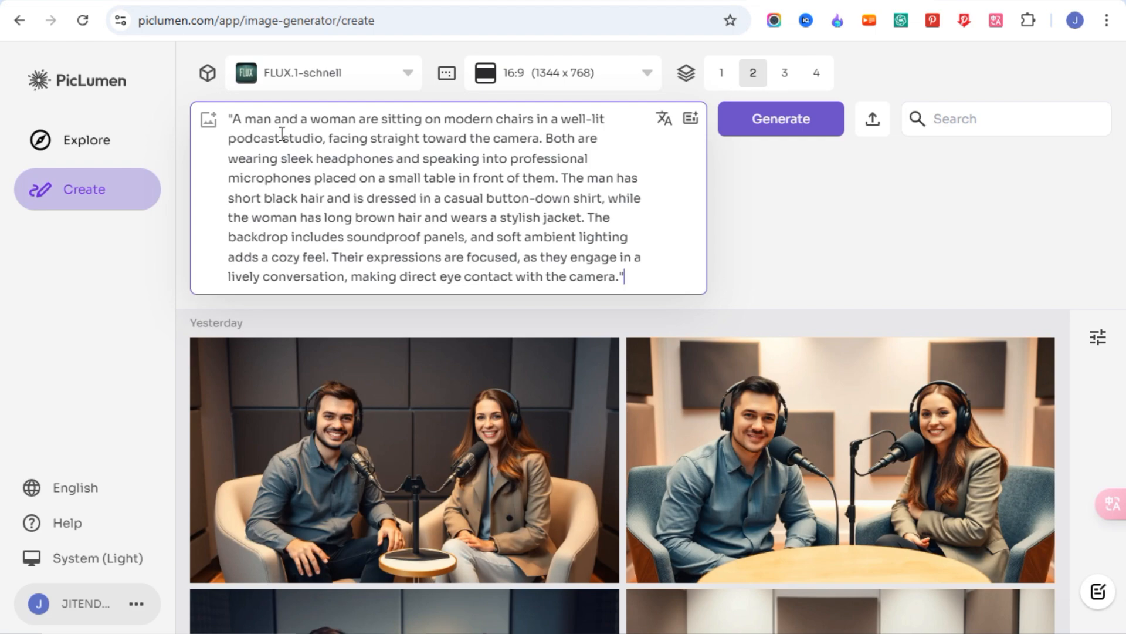
click(780, 125)
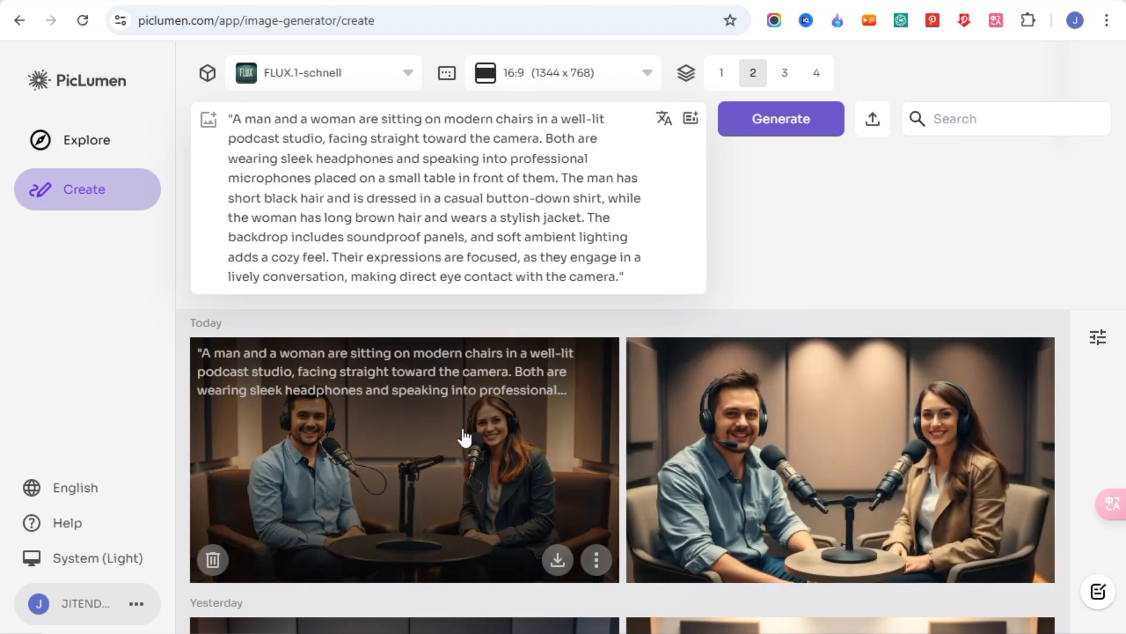
Review the newly generated podcast images and download the second one, with the woman in the tan jacket
scroll(556, 402, down, 2)
scroll(480, 407, up, 2)
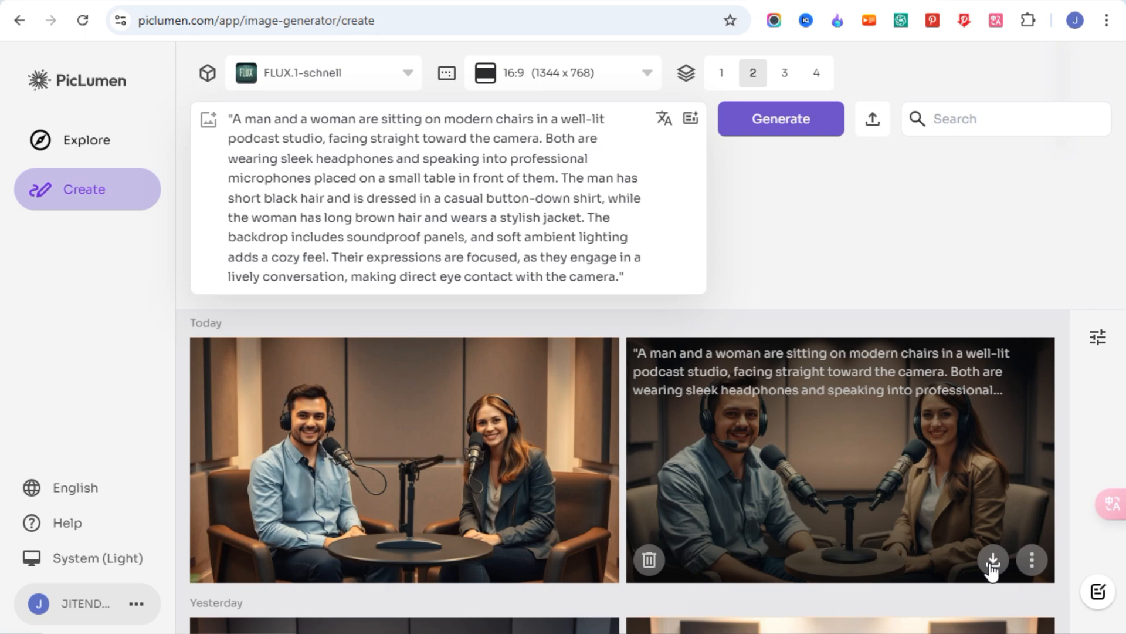
click(991, 563)
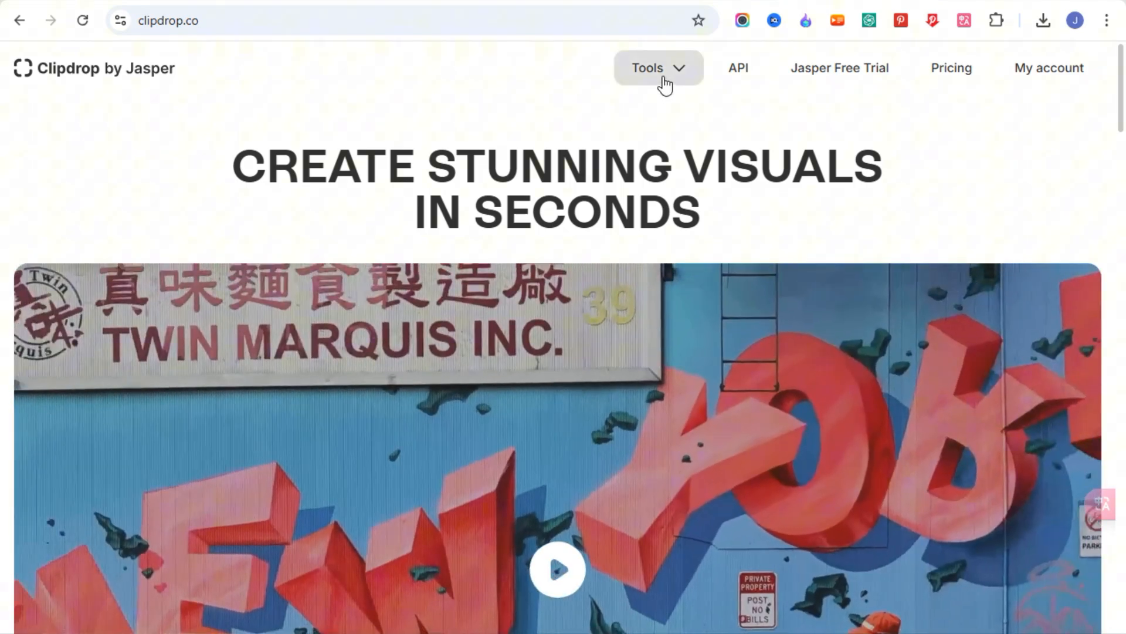
Upload the downloaded podcast image to Clipdrop's Image upscaler, upscale it, and download the result
click(663, 84)
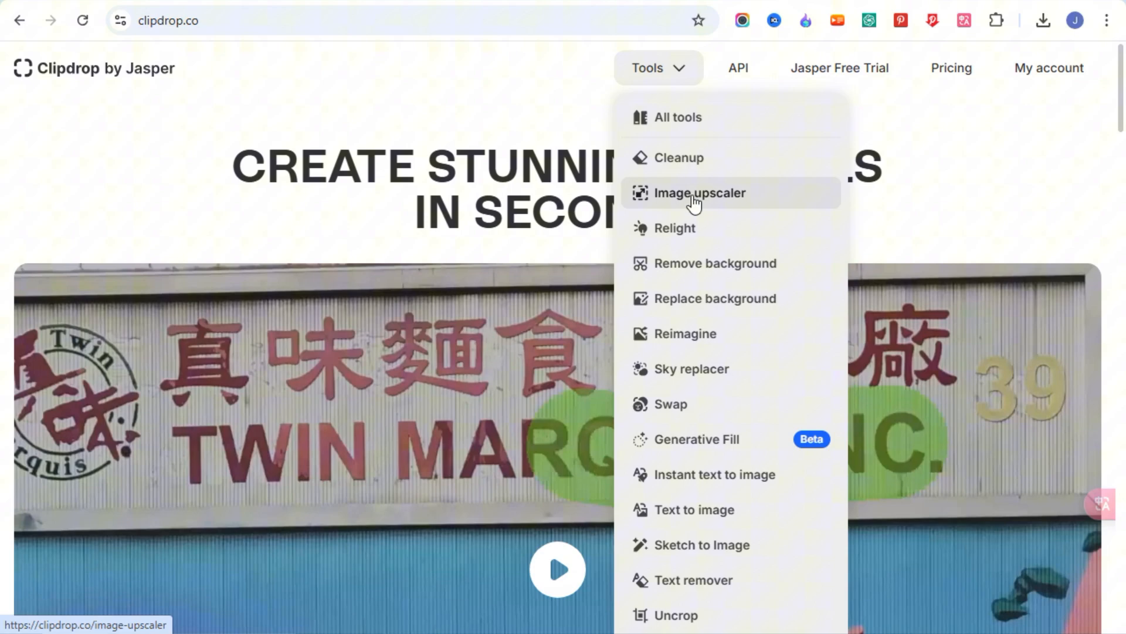
click(672, 199)
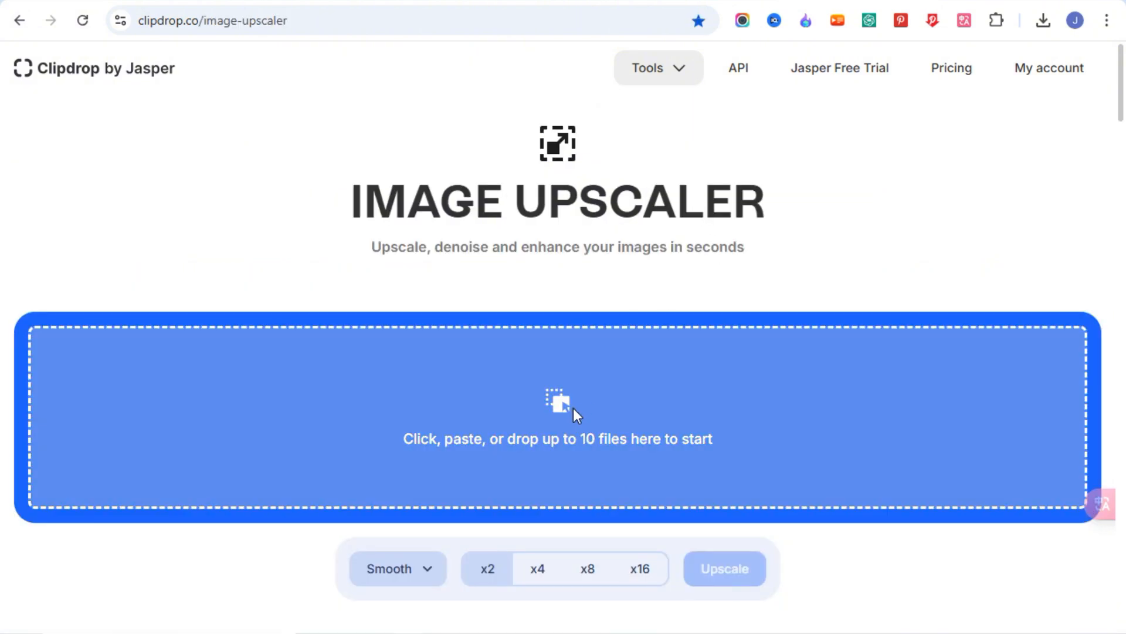
click(572, 407)
click(193, 117)
click(418, 387)
click(721, 534)
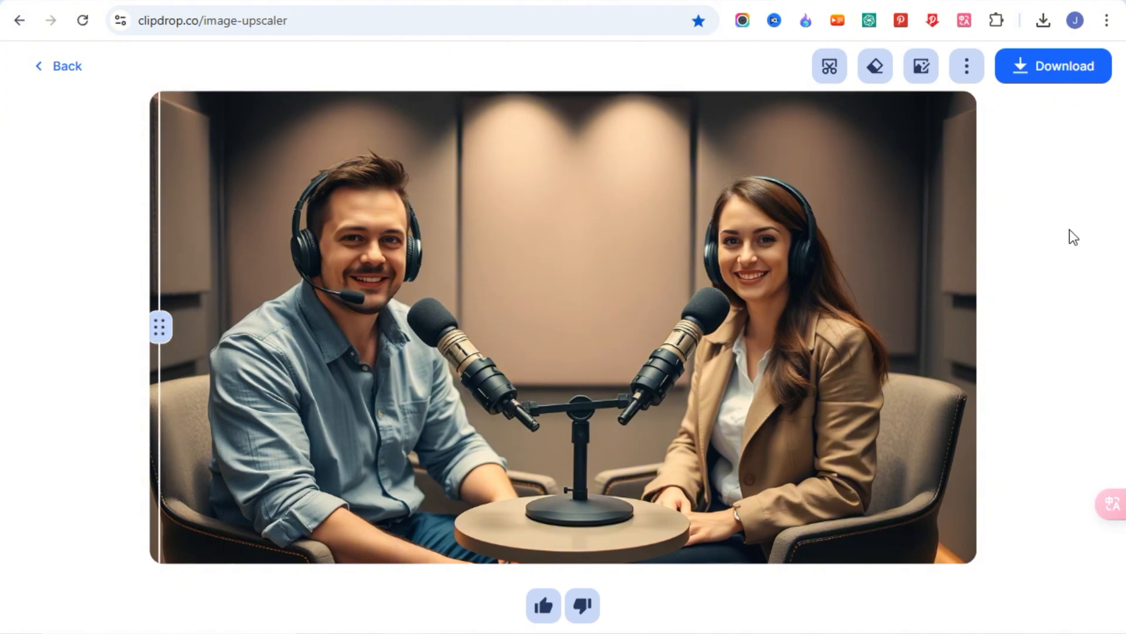
click(1053, 76)
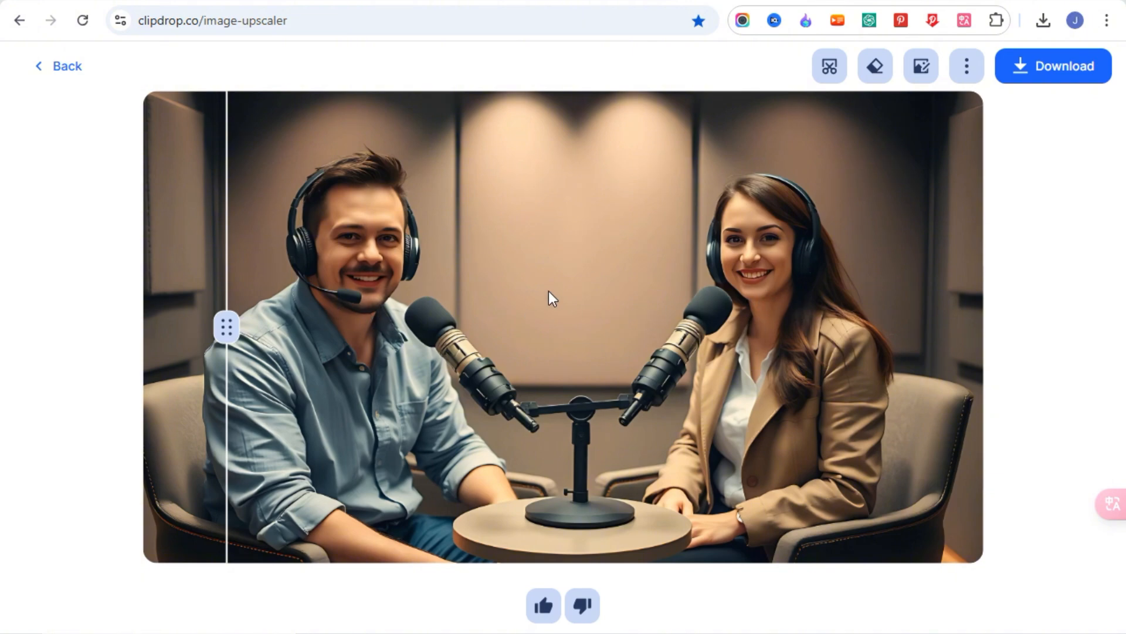
Search Google for background remover in a new browser tab and open the remove.bg site
key(ctrl+t)
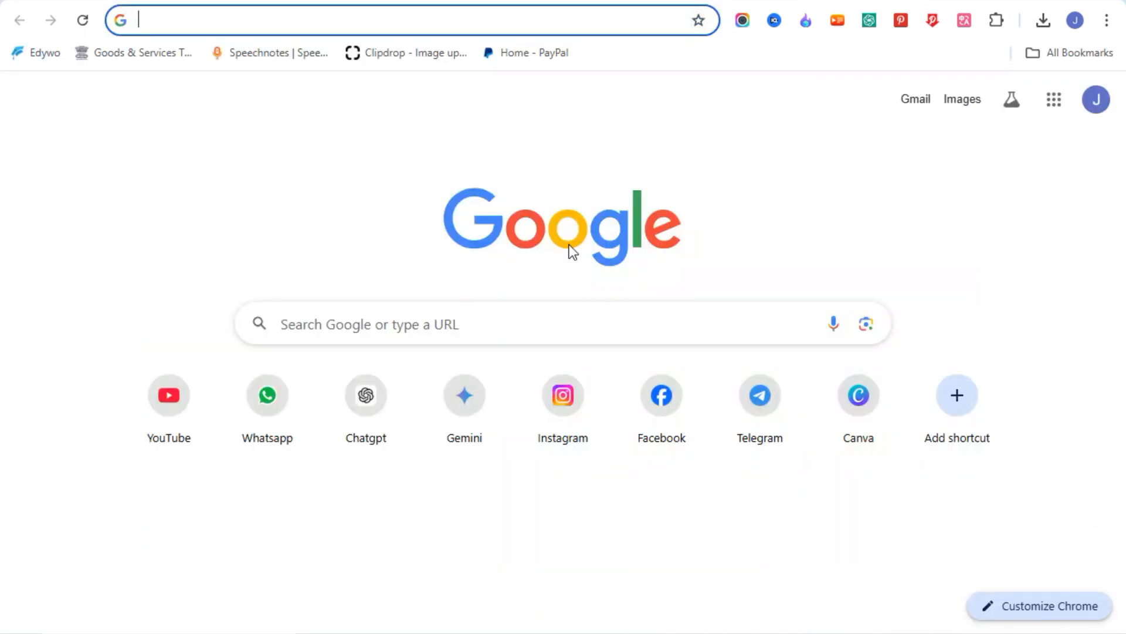
click(490, 320)
text(BACkground remover)
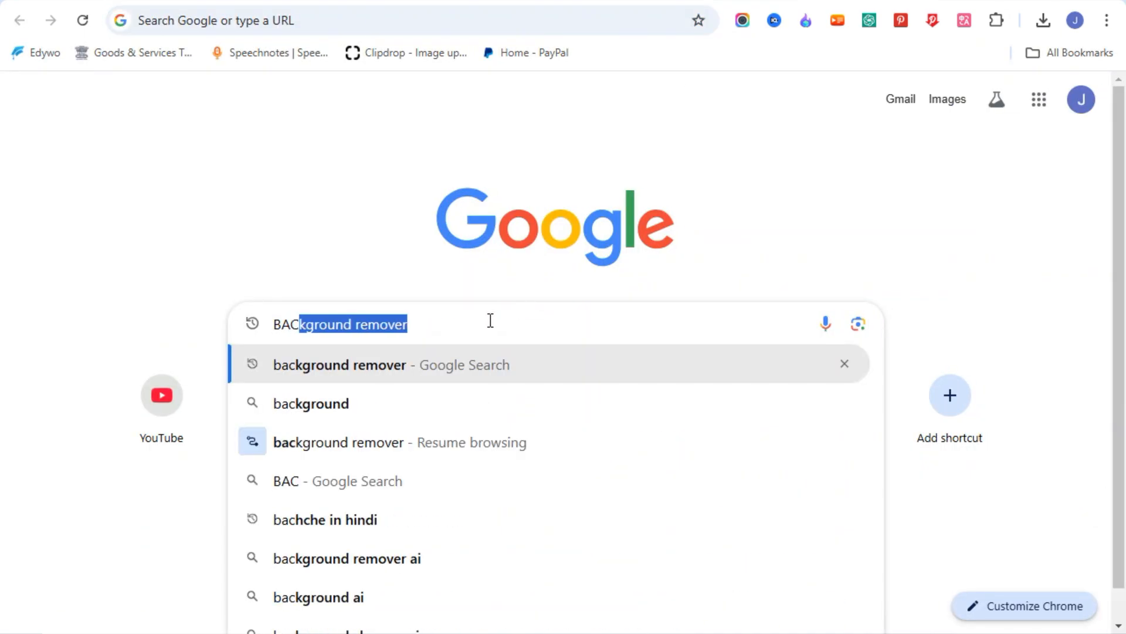
key(Return)
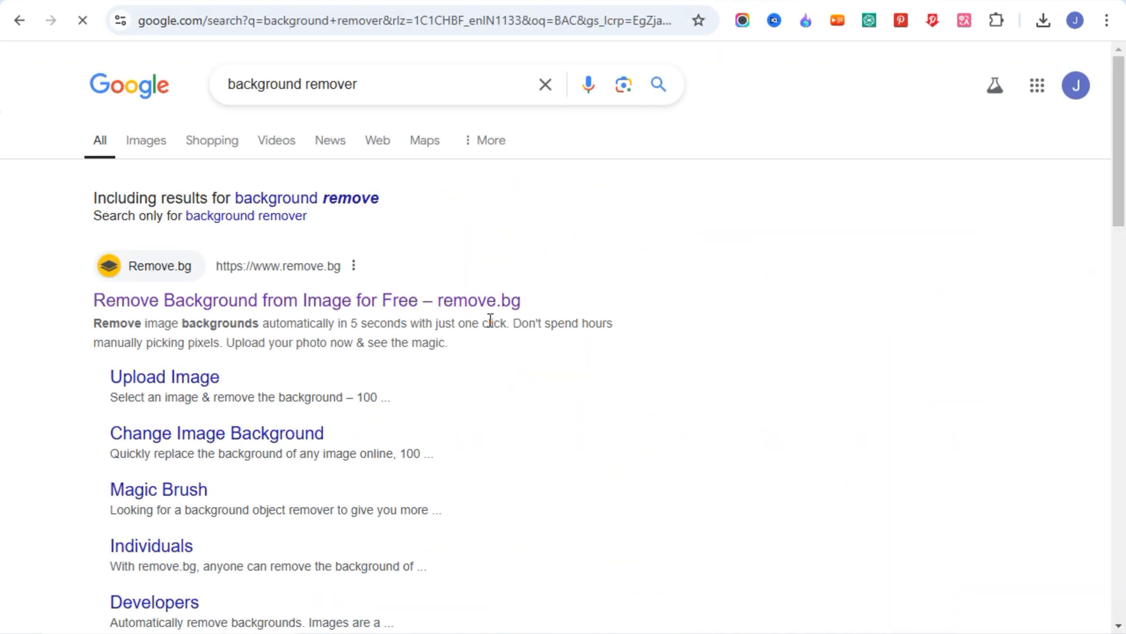
click(235, 302)
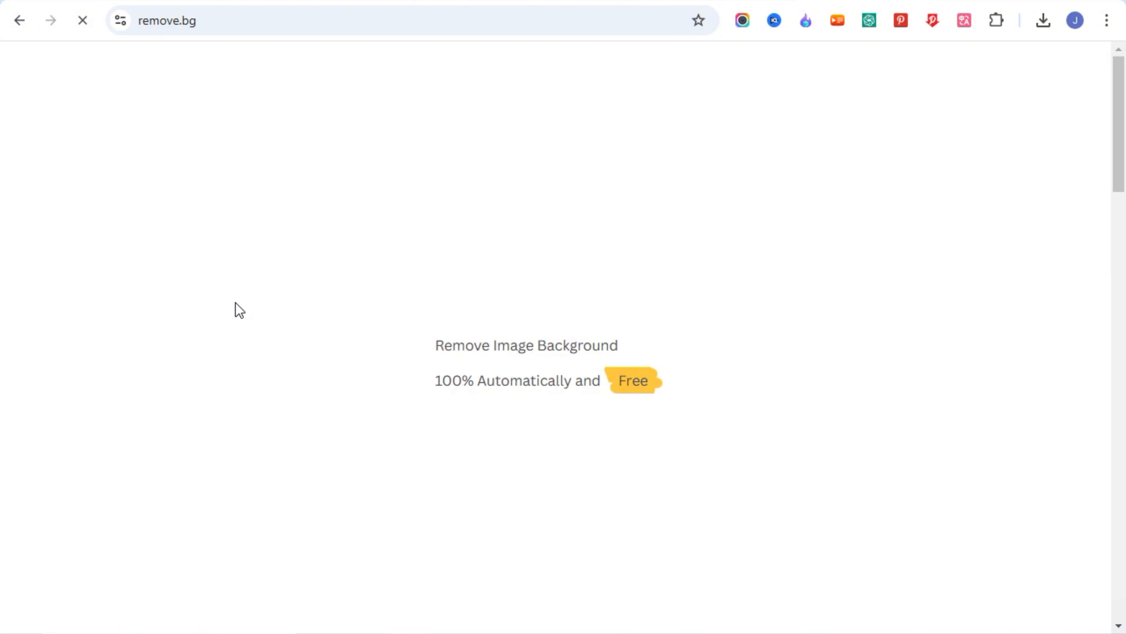
Upload the Untitled design image from the Downloads folder to remove.bg to remove its background
click(779, 409)
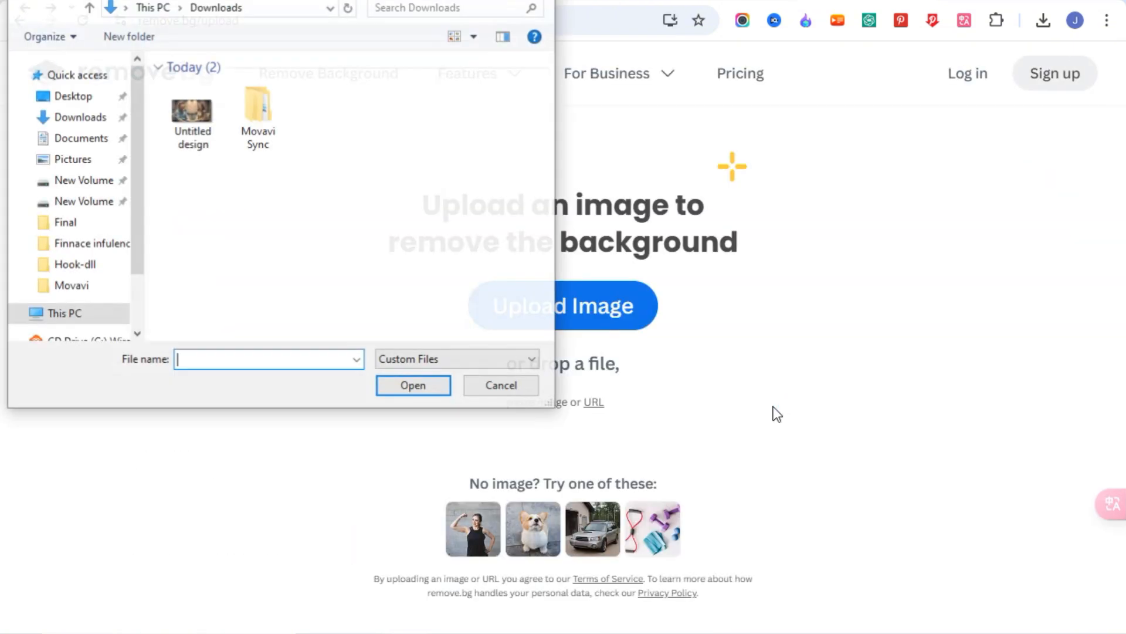
click(191, 114)
click(413, 388)
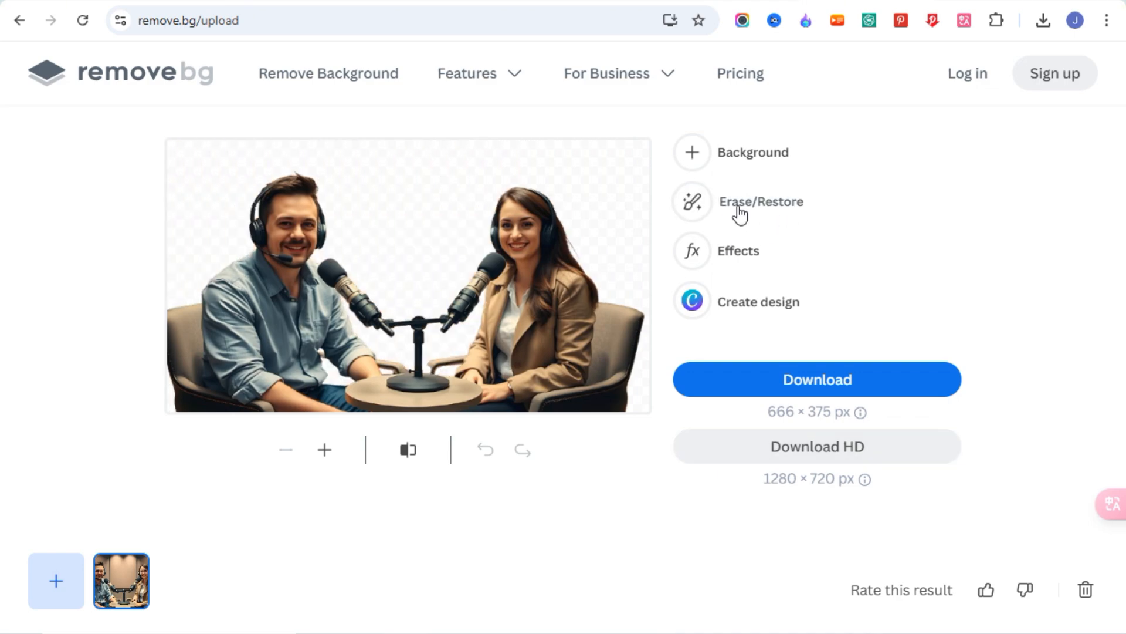
Erase the woman from the cutout using the Magic Brush with an enlarged brush size, and apply the edit
click(761, 202)
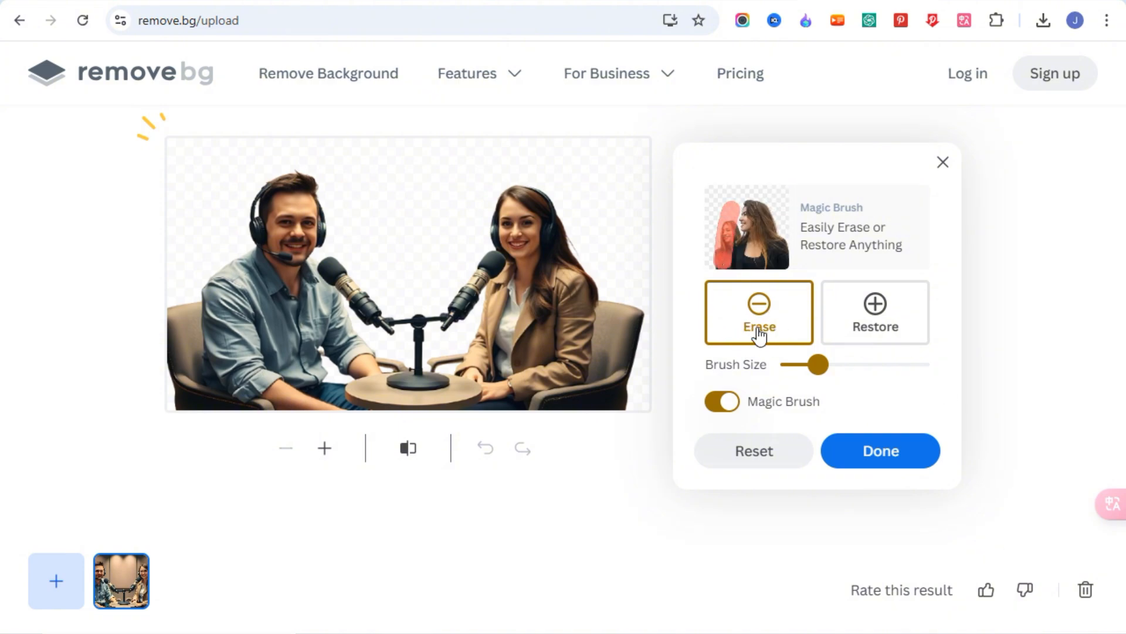
drag(818, 365, 874, 367)
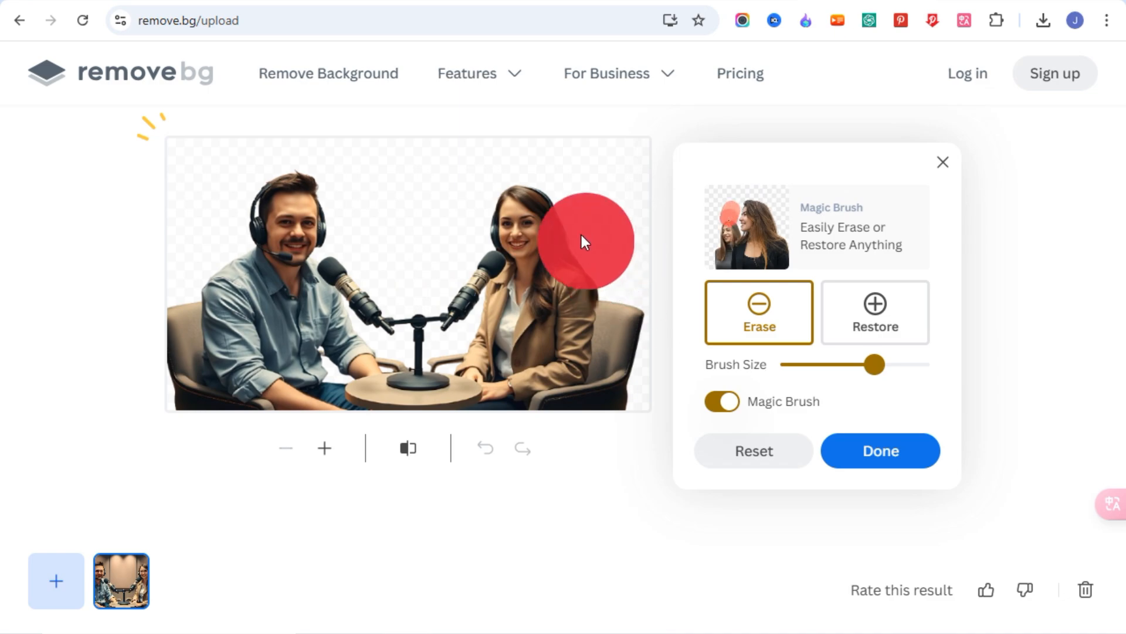
mouse_move(547, 208)
mouse_down()
mouse_move(506, 239)
mouse_move(475, 285)
mouse_move(472, 386)
mouse_move(609, 388)
mouse_move(570, 259)
mouse_move(546, 233)
mouse_move(541, 270)
mouse_up()
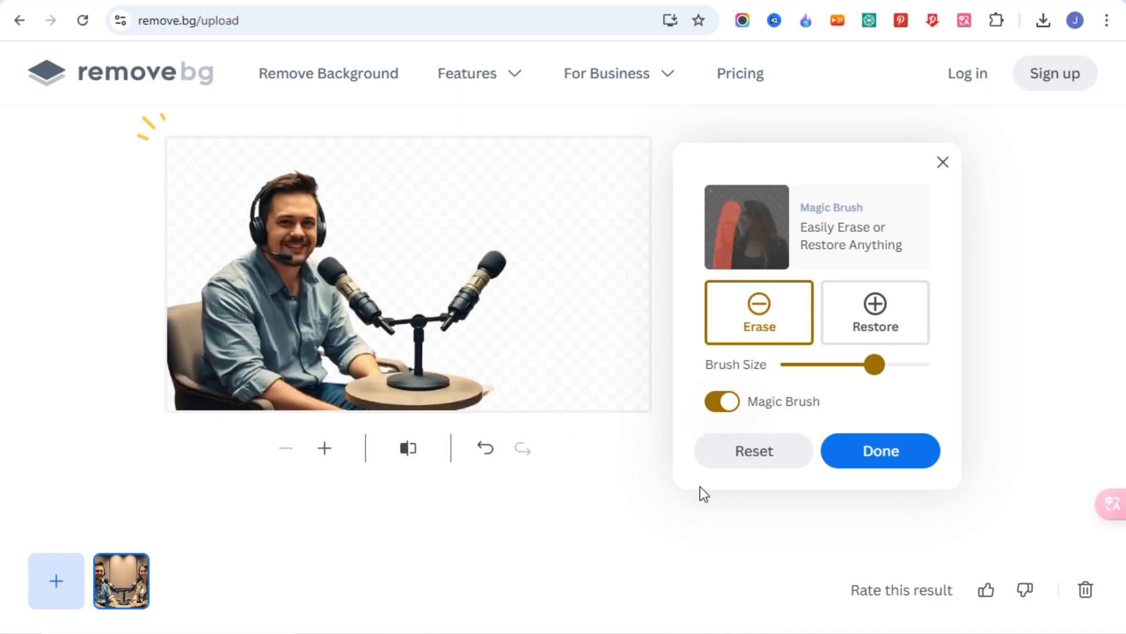
click(881, 463)
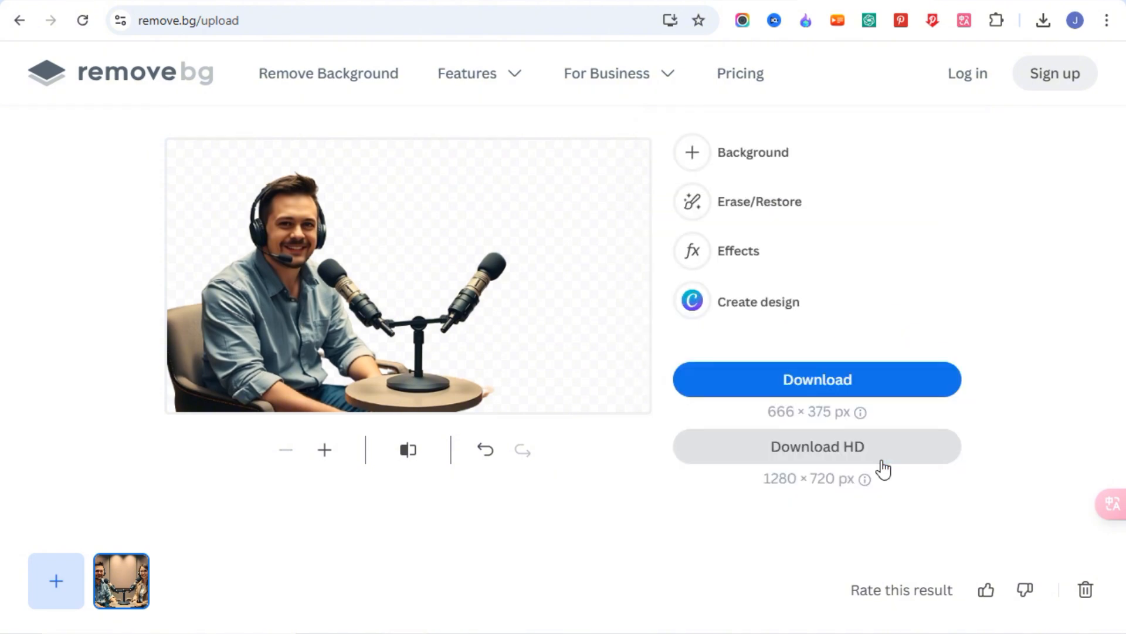
Give the man's cutout a solid green background color and download the image
click(752, 164)
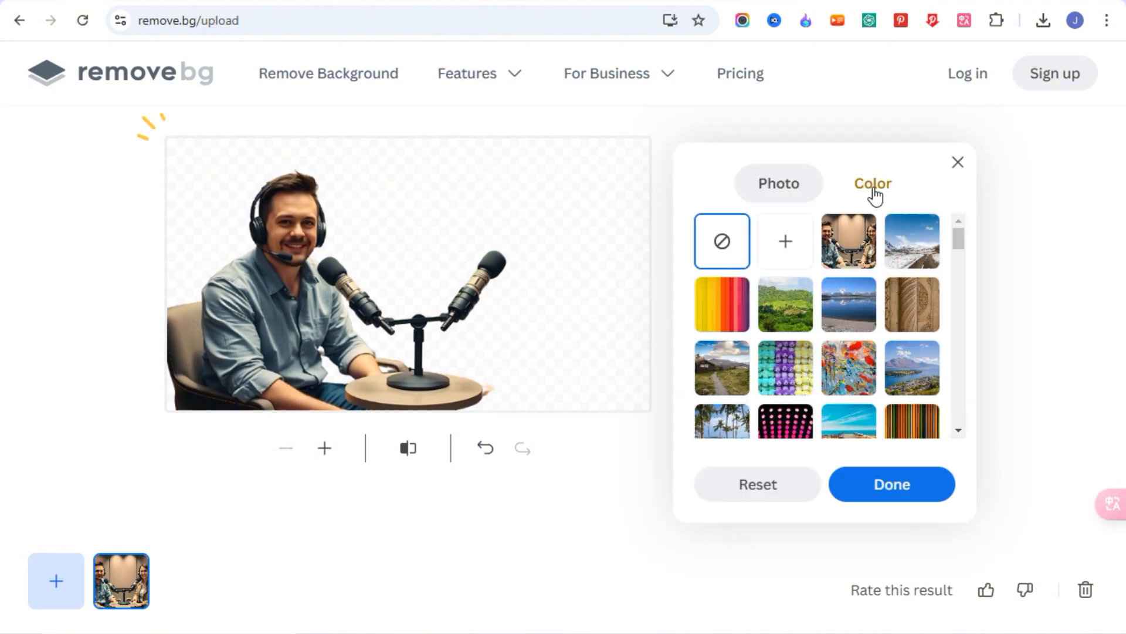
click(874, 186)
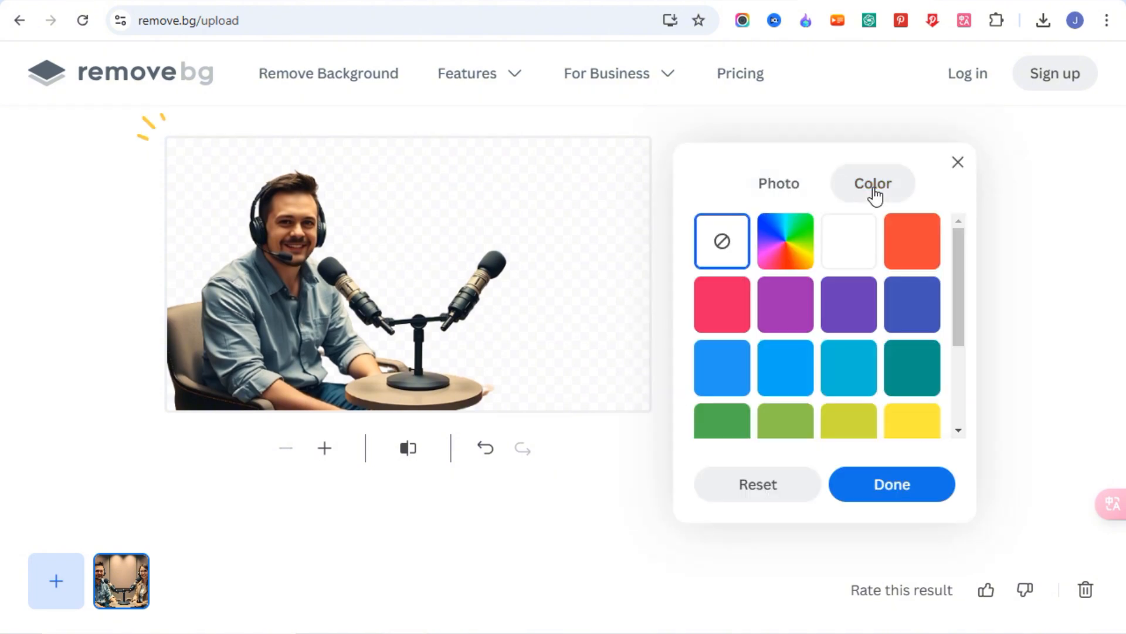
click(720, 423)
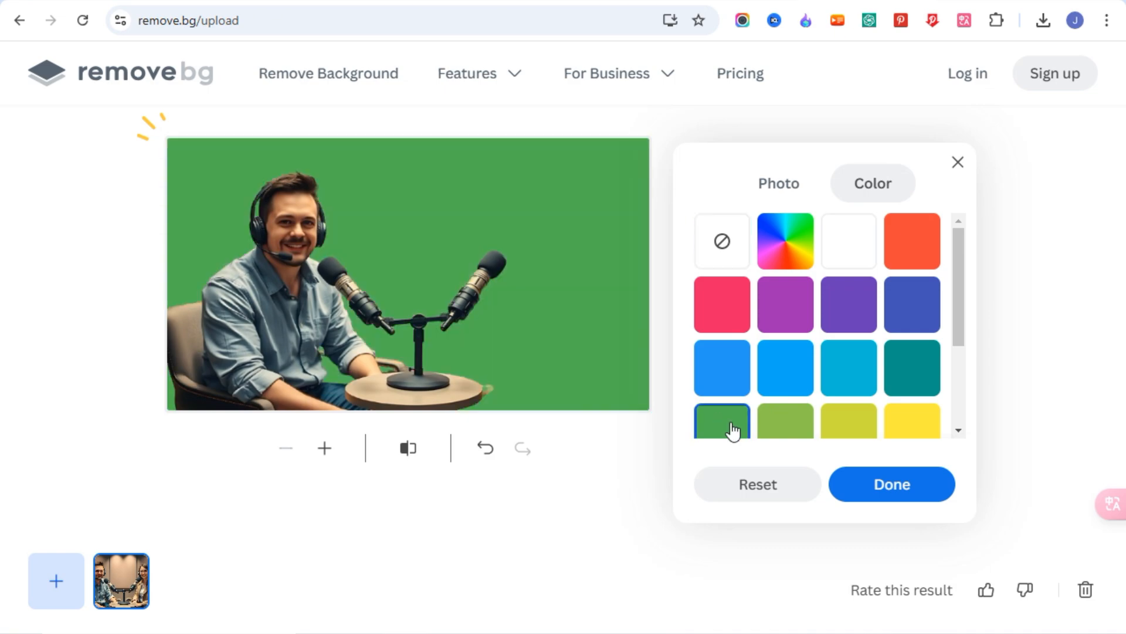
click(892, 484)
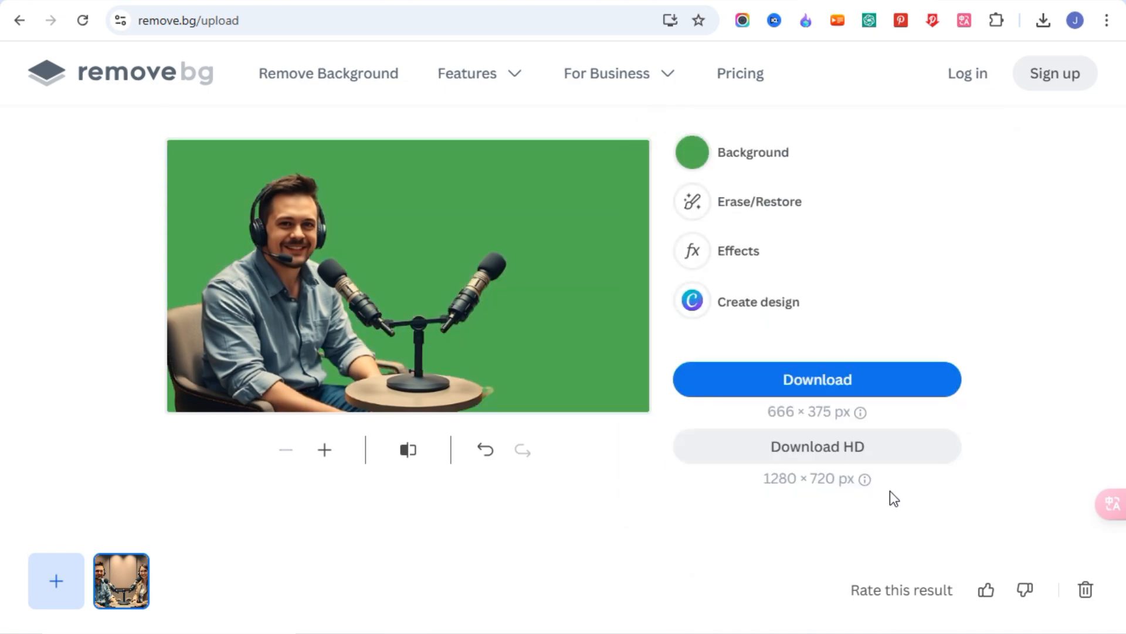
click(808, 387)
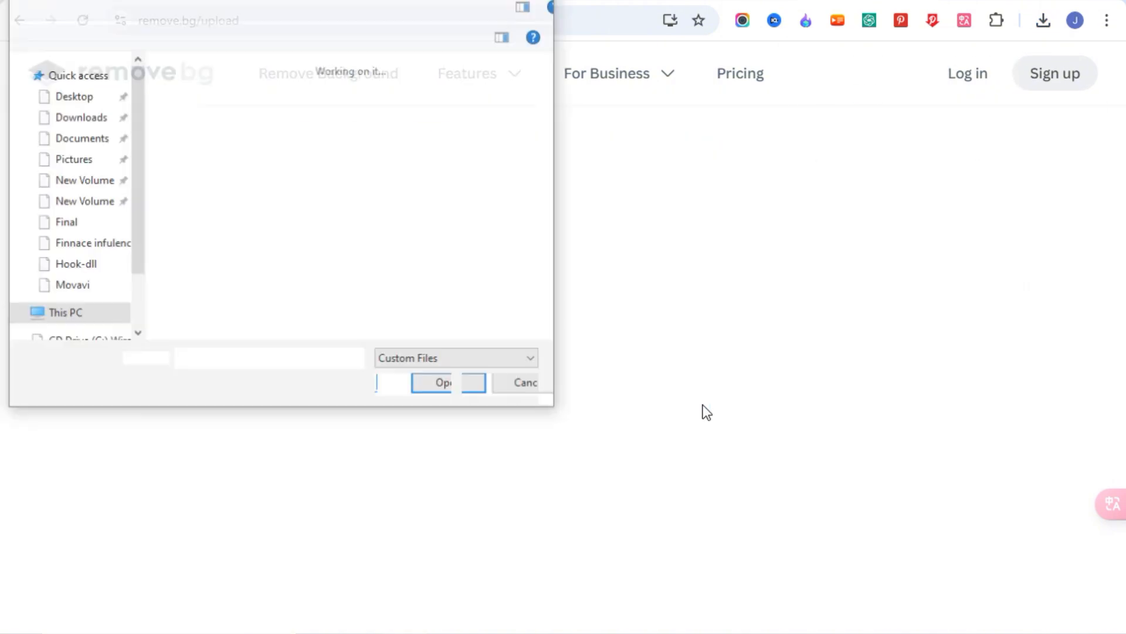
Upload the podcast image to remove.bg again and erase the man from the cutout, keeping the woman and microphones
click(257, 113)
click(426, 389)
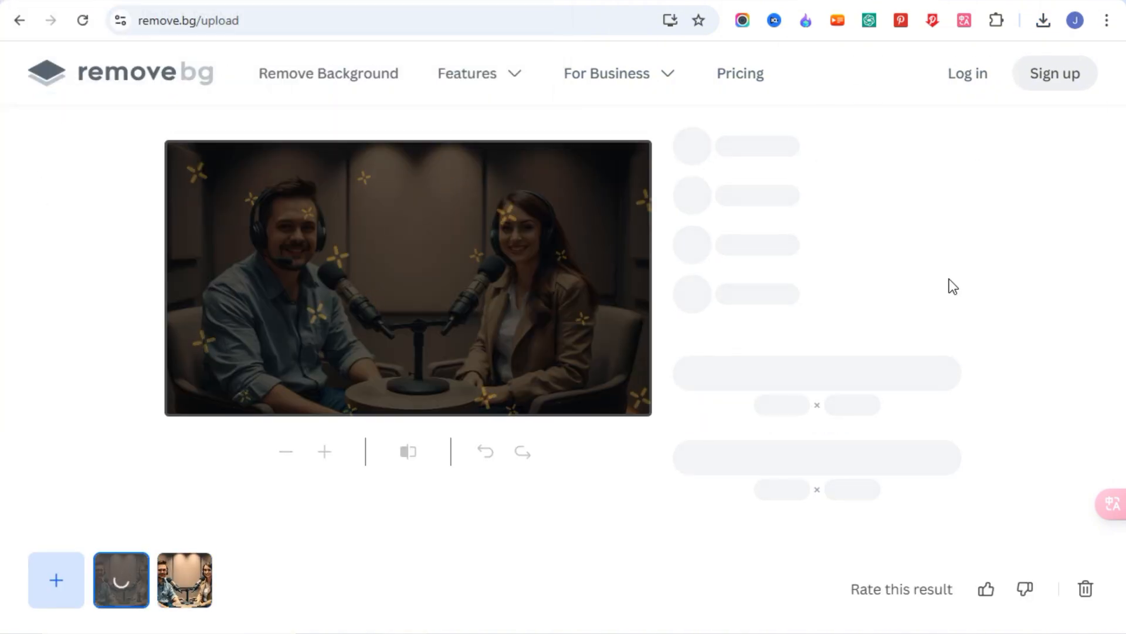
click(758, 202)
mouse_move(252, 176)
mouse_down()
mouse_move(317, 385)
mouse_move(358, 381)
mouse_up()
click(880, 451)
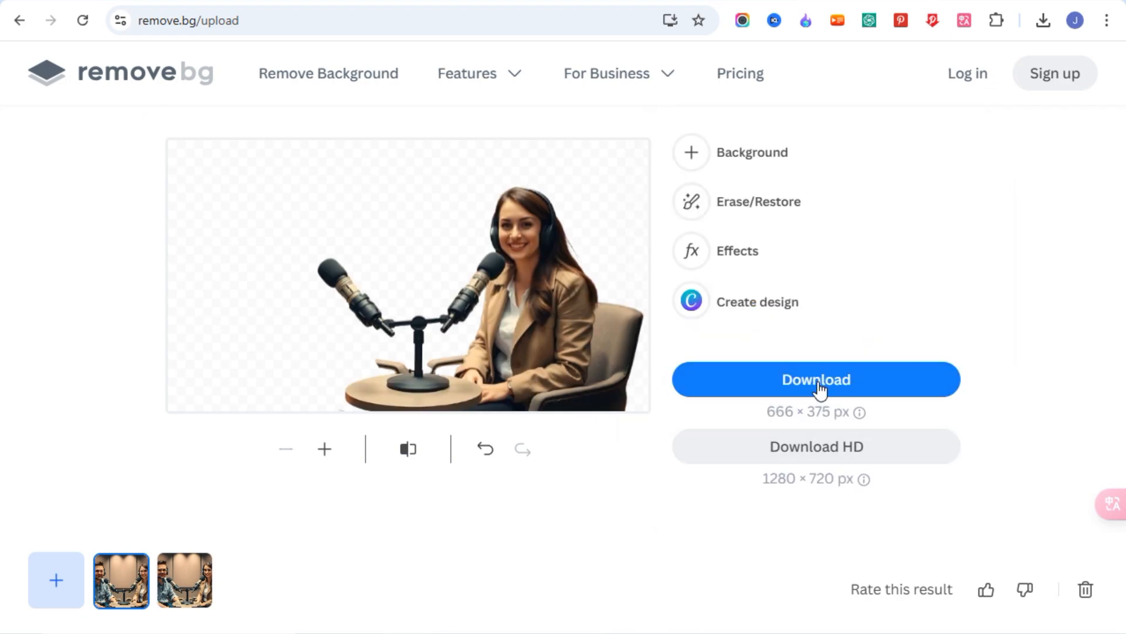
Give the woman's cutout the same solid green background color and download the image
click(764, 159)
click(746, 418)
click(892, 484)
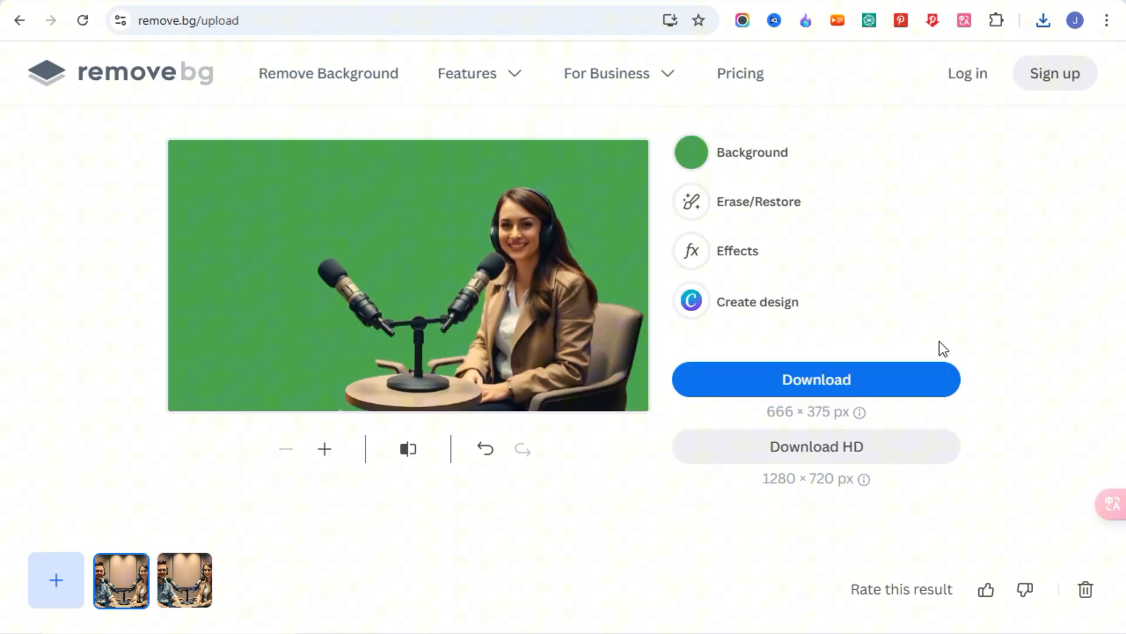
click(822, 387)
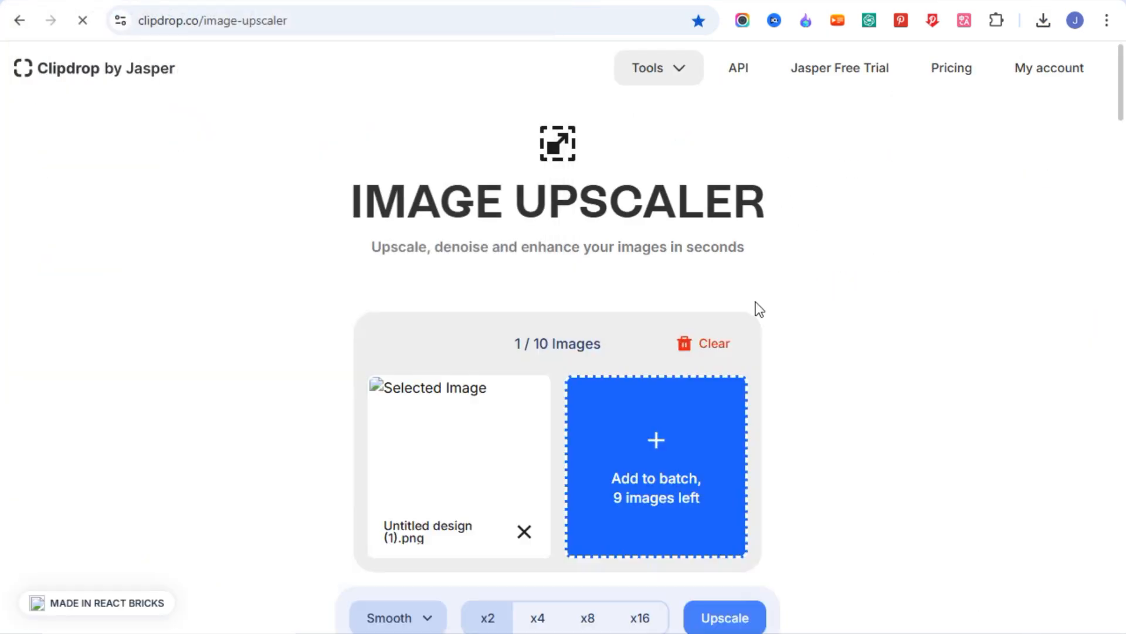
Upscale the man's green-background image x2 in Clipdrop's Image upscaler and download the result
scroll(758, 411, down, 3)
click(728, 443)
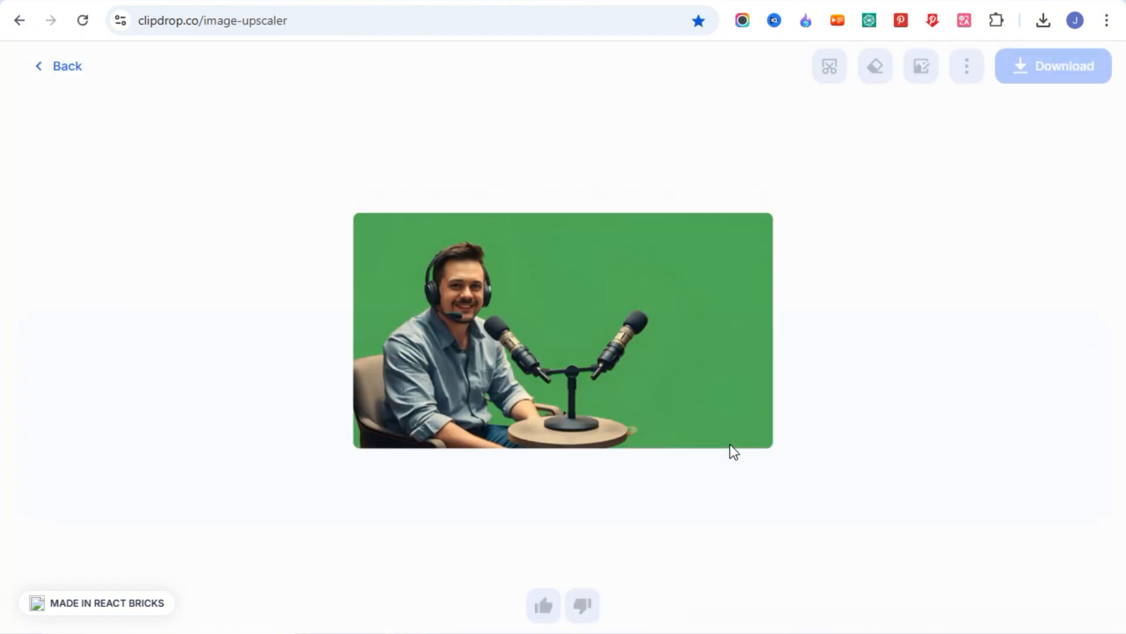
click(1051, 82)
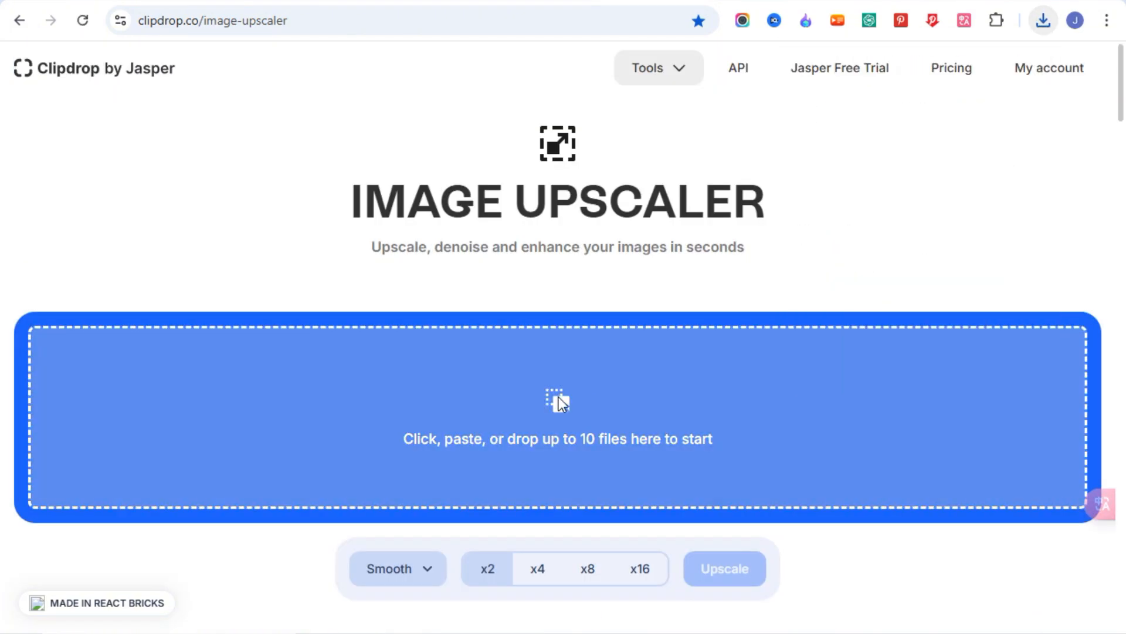
Upload the woman's green-background image to the Clipdrop upscaler, upscale it, and download the result
click(558, 397)
key(Return)
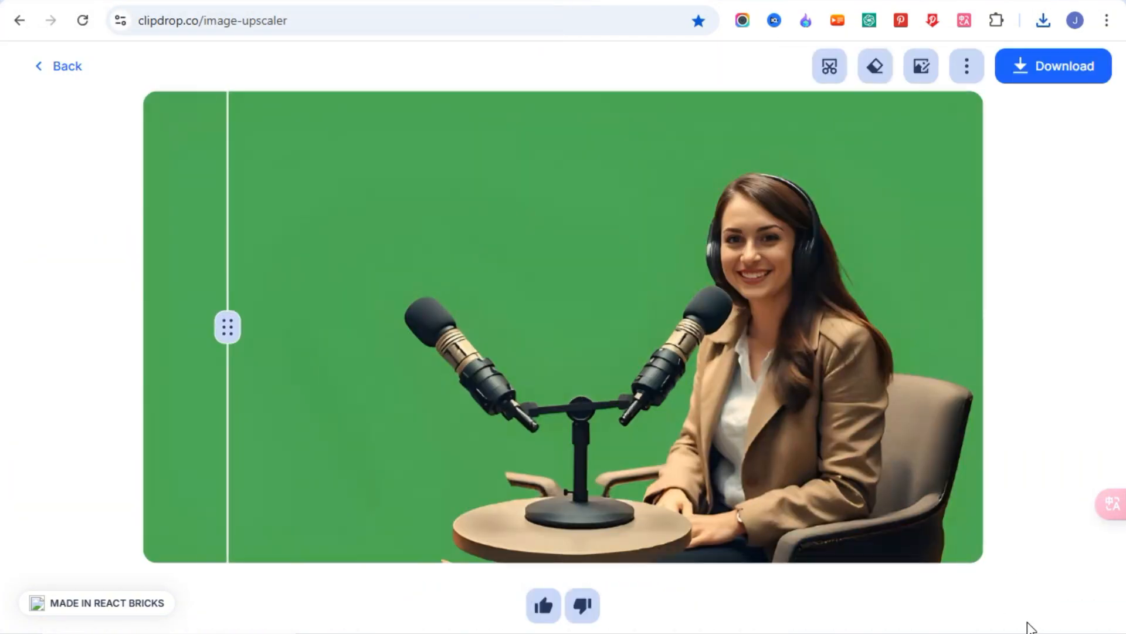
click(983, 80)
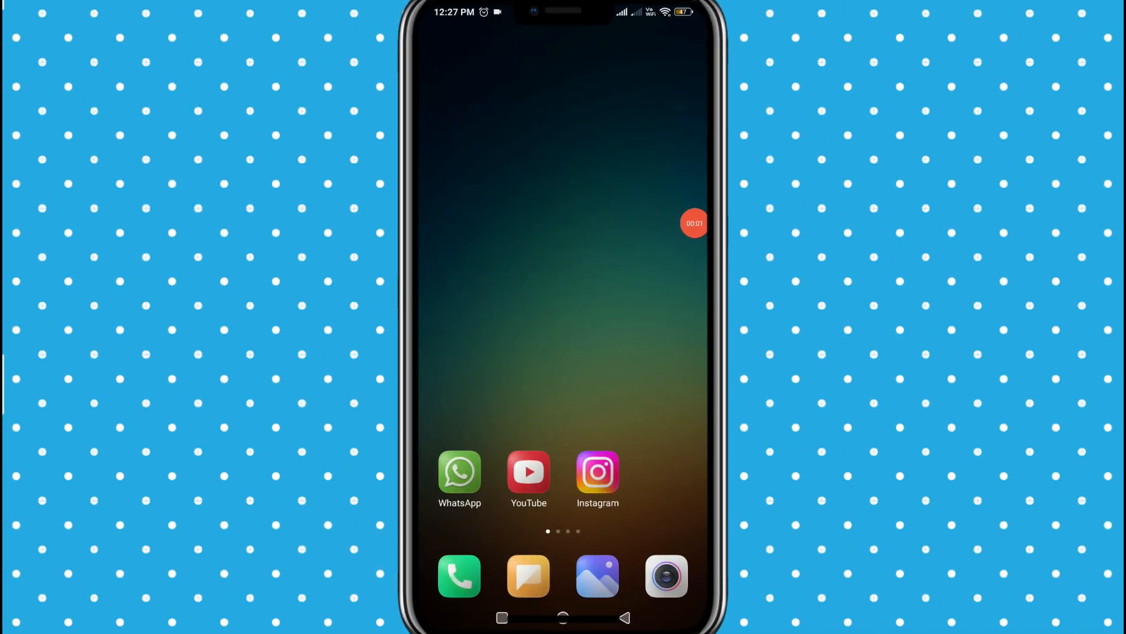
On the phone, search the Play Store for dreamface and open the AI Video Generator-Dream Face app
text(drea)
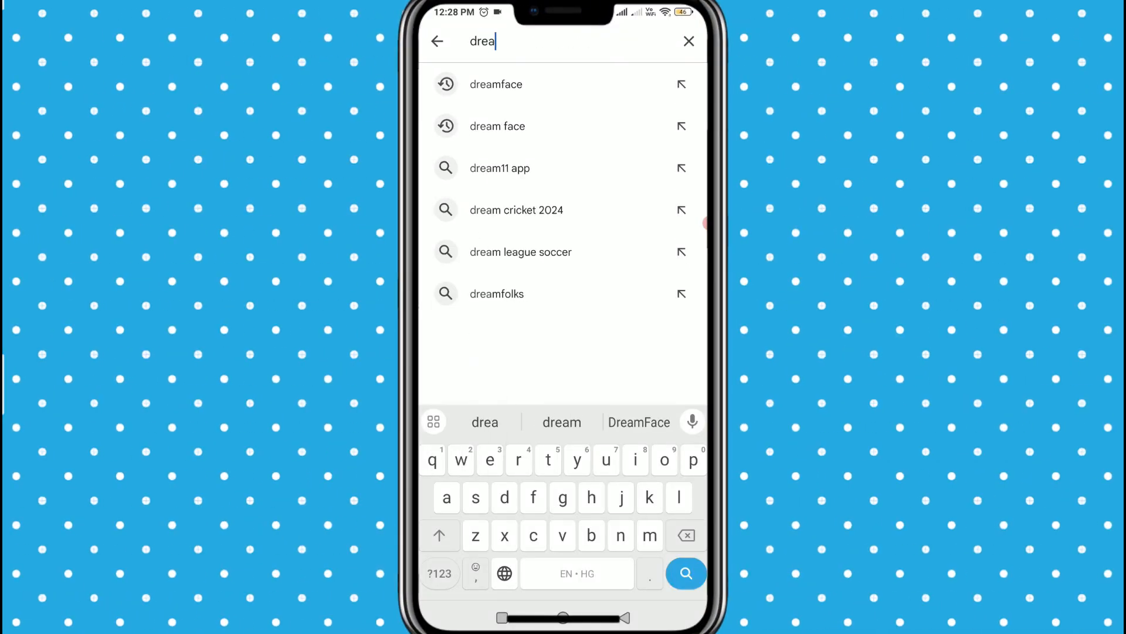
text(m)
click(496, 84)
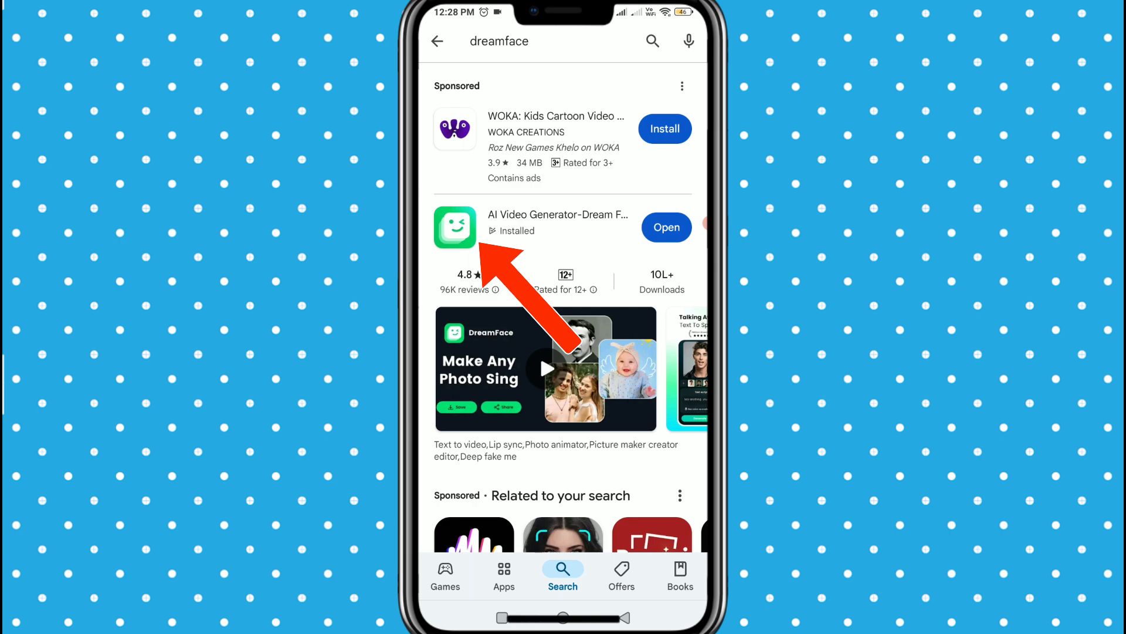
click(667, 228)
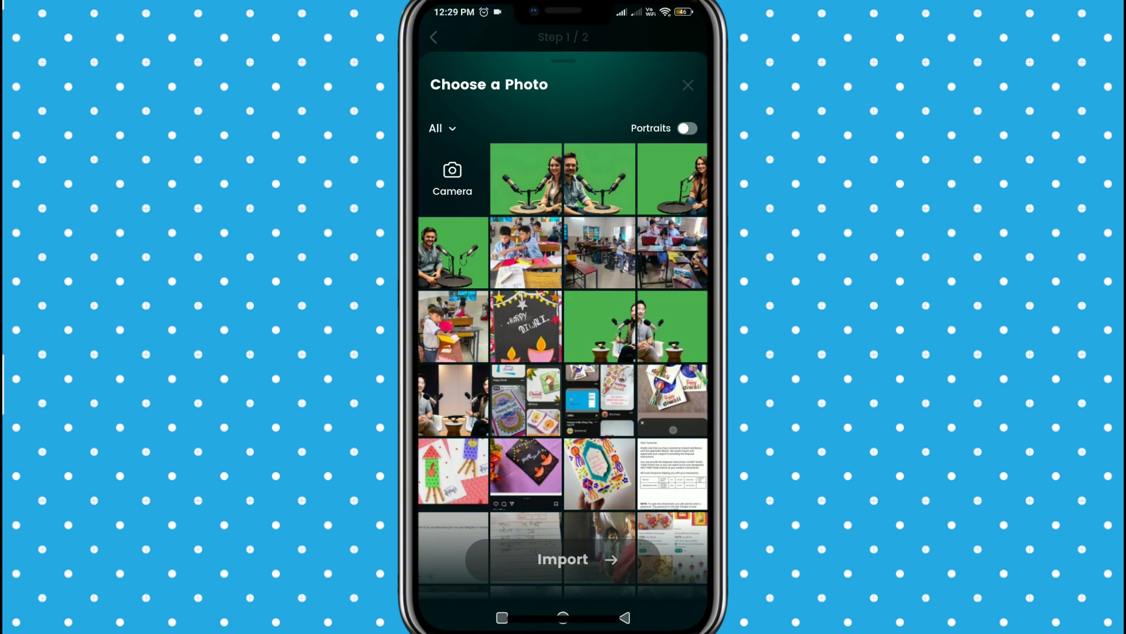
Import the man's green-screen photo as the avatar and continue to the script stage
click(599, 179)
click(563, 560)
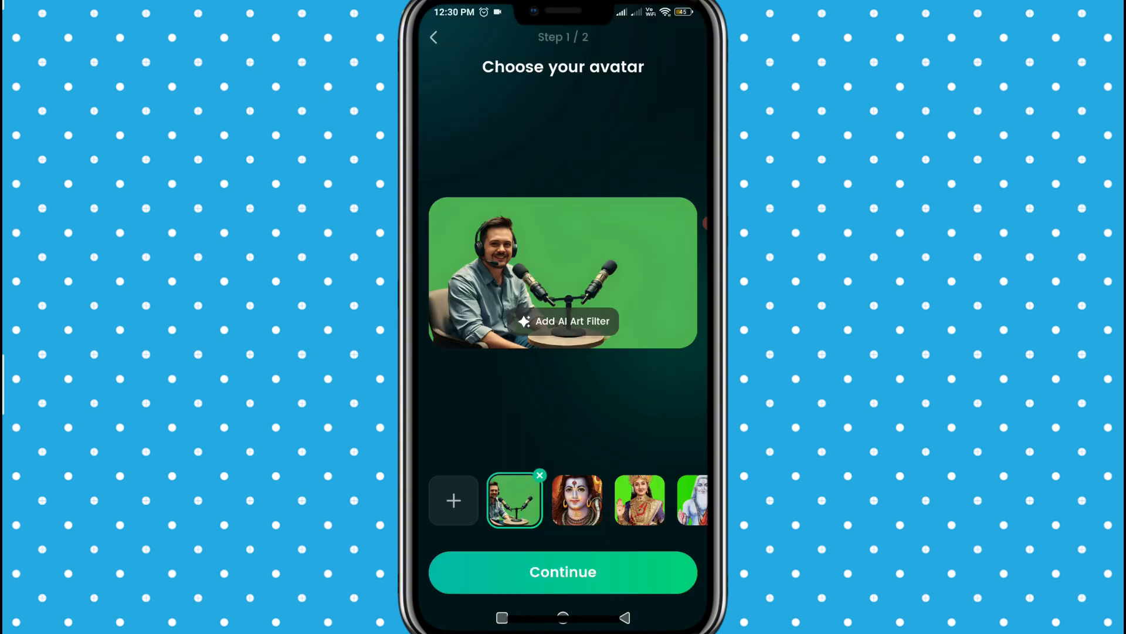
click(563, 572)
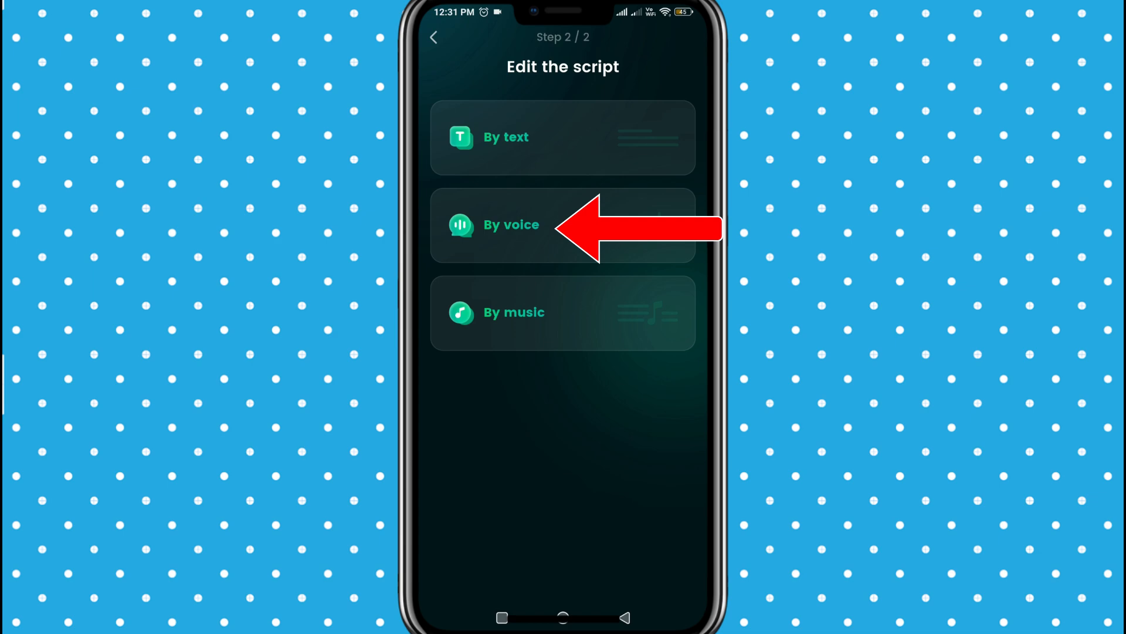
Load MALE 1.MP3 from the Downloads folder as the voice script and select its 178.9 s section
click(512, 225)
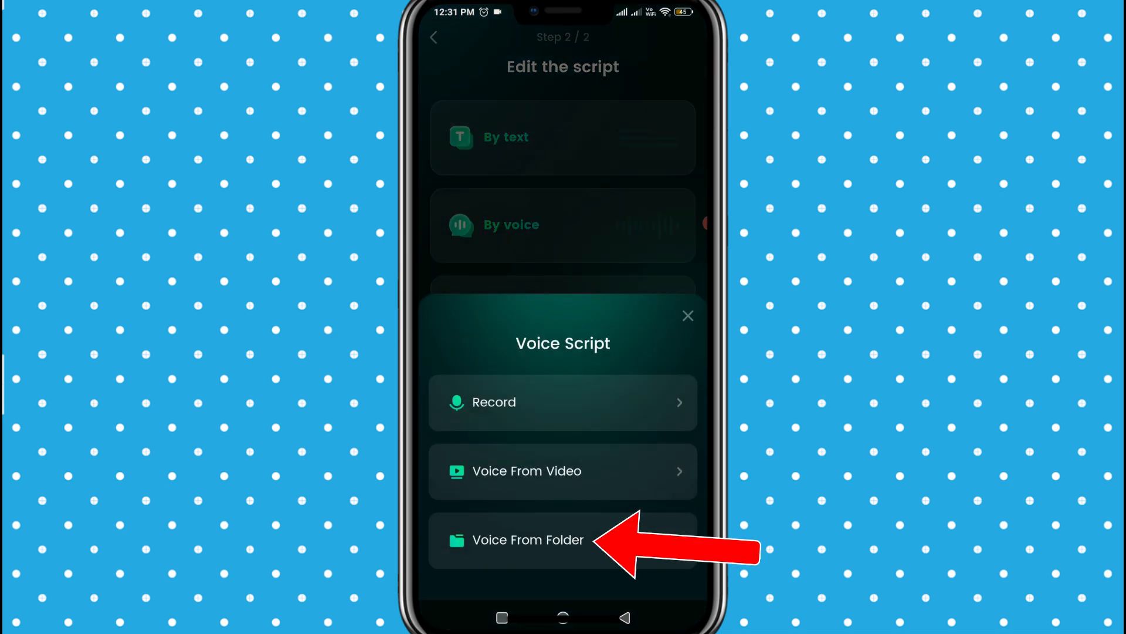
click(528, 540)
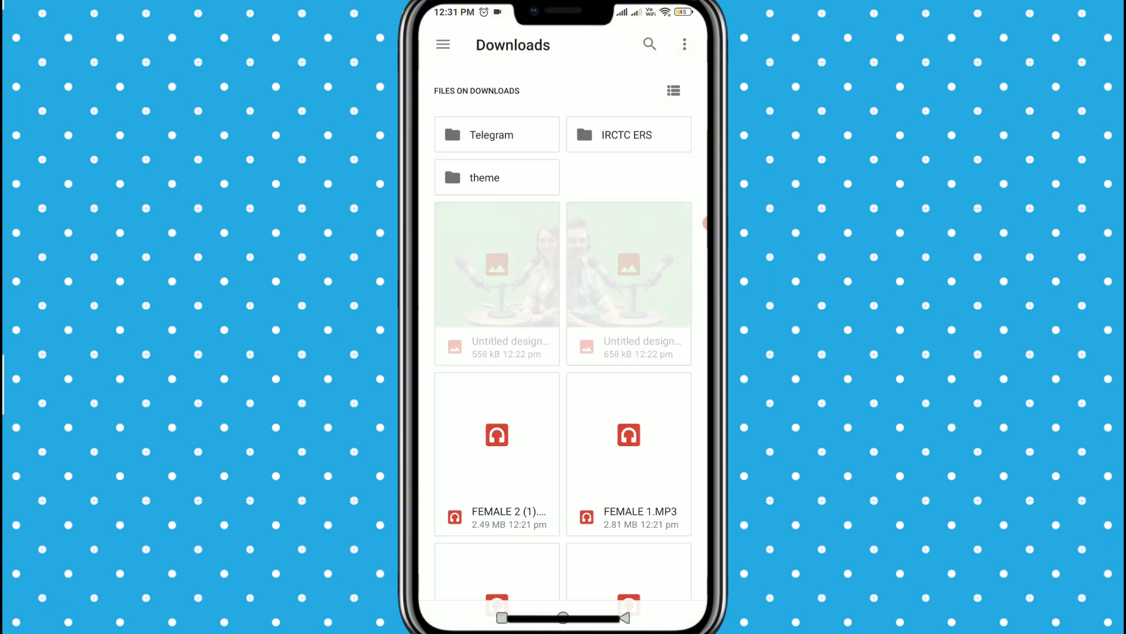
scroll(563, 343, down, 3)
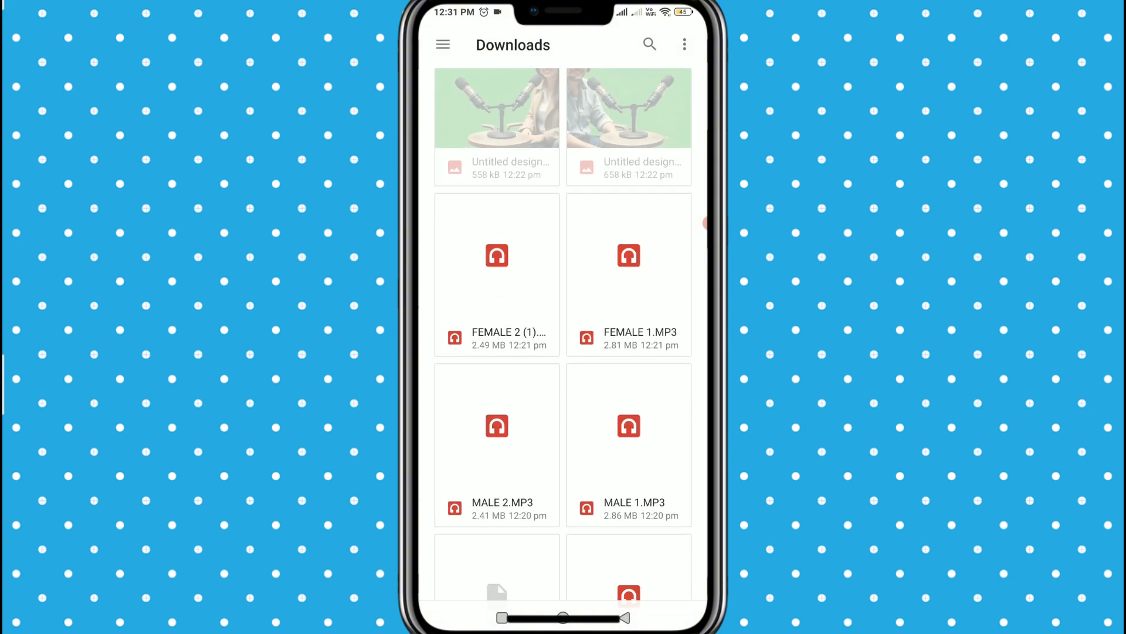
scroll(563, 343, up, 3)
scroll(563, 343, down, 3)
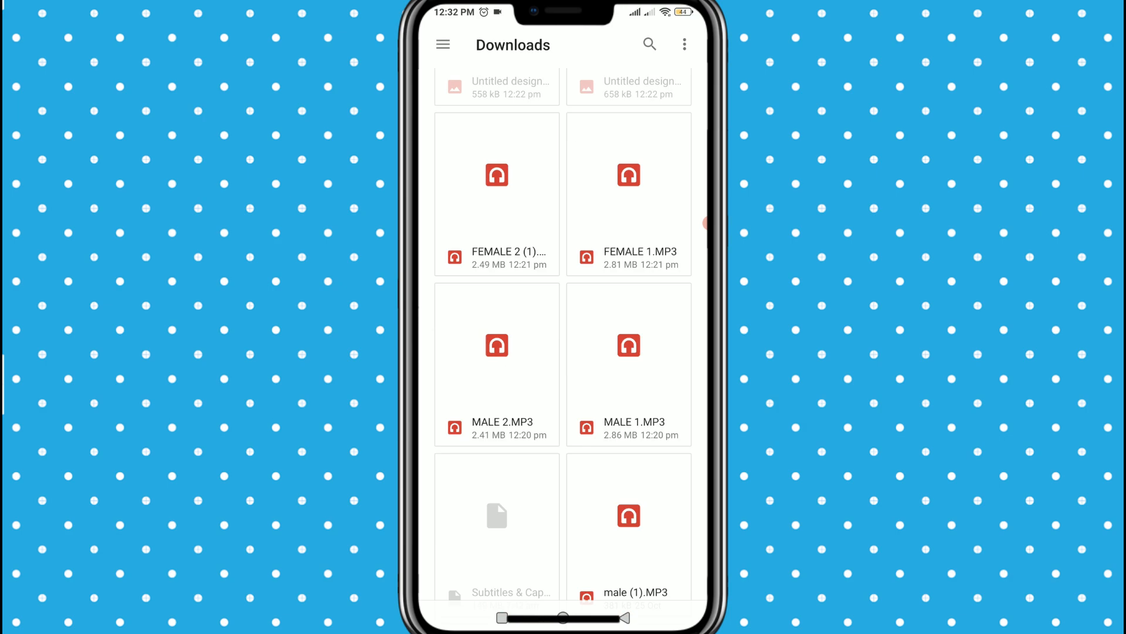
key(Escape)
drag(473, 436, 699, 435)
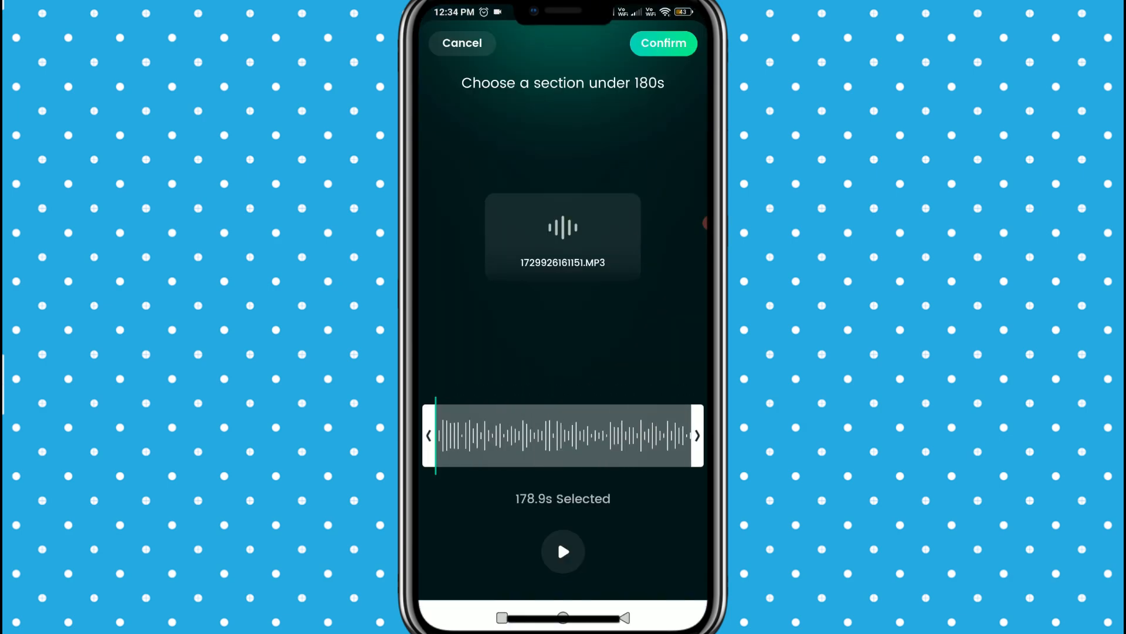
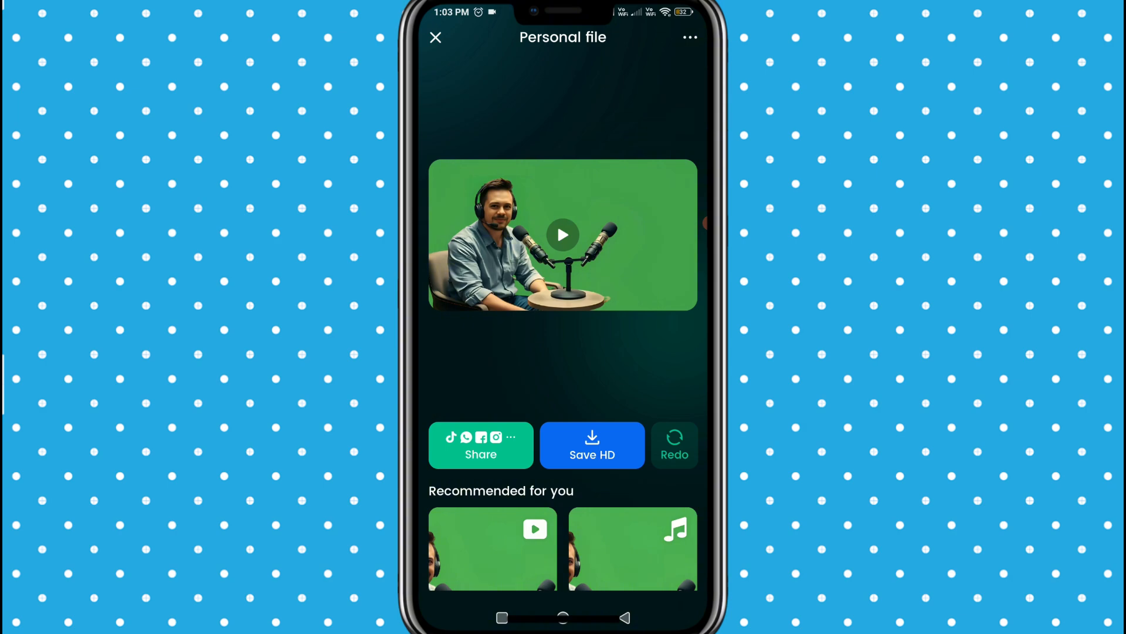
Play the man's generated talking video to check the lip sync, raise the volume, and close the preview
click(563, 235)
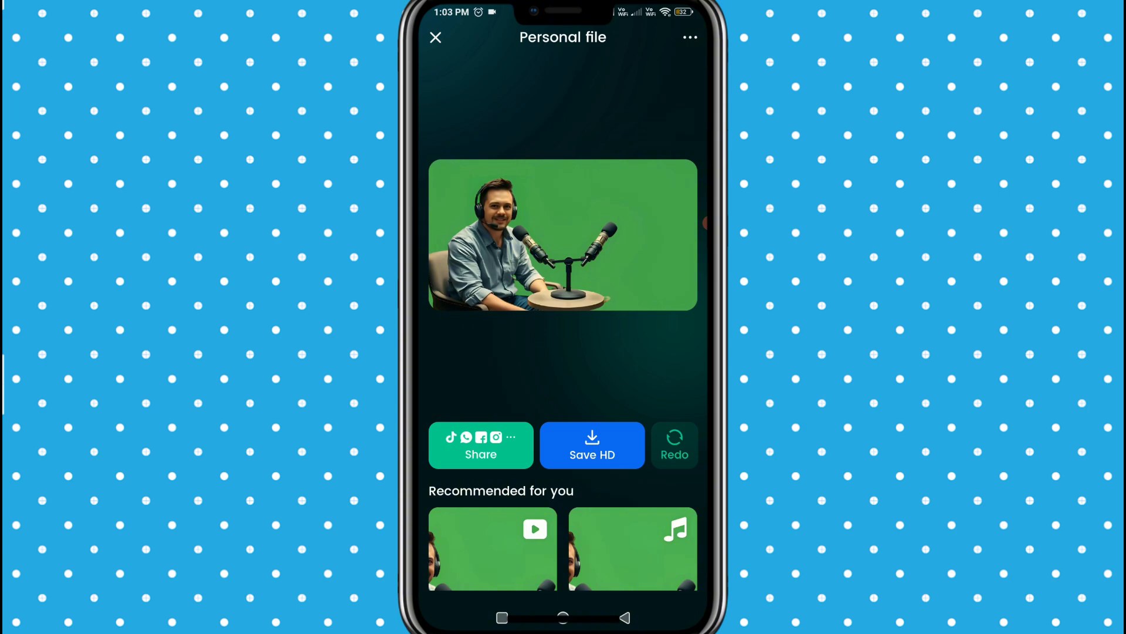
key(XF86AudioRaiseVolume)
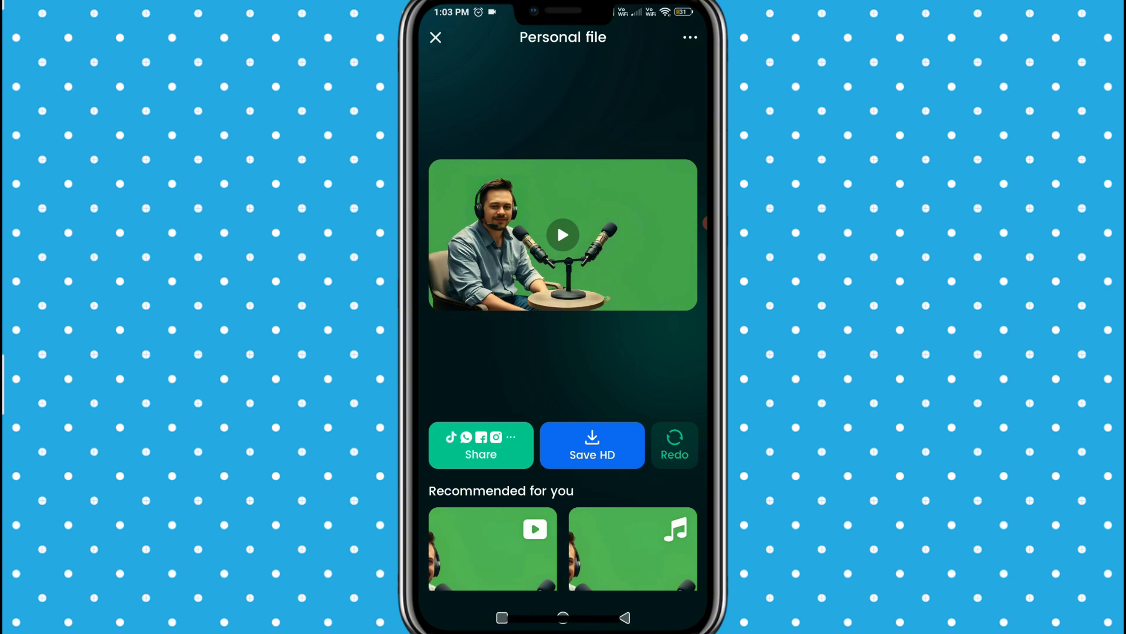
click(435, 38)
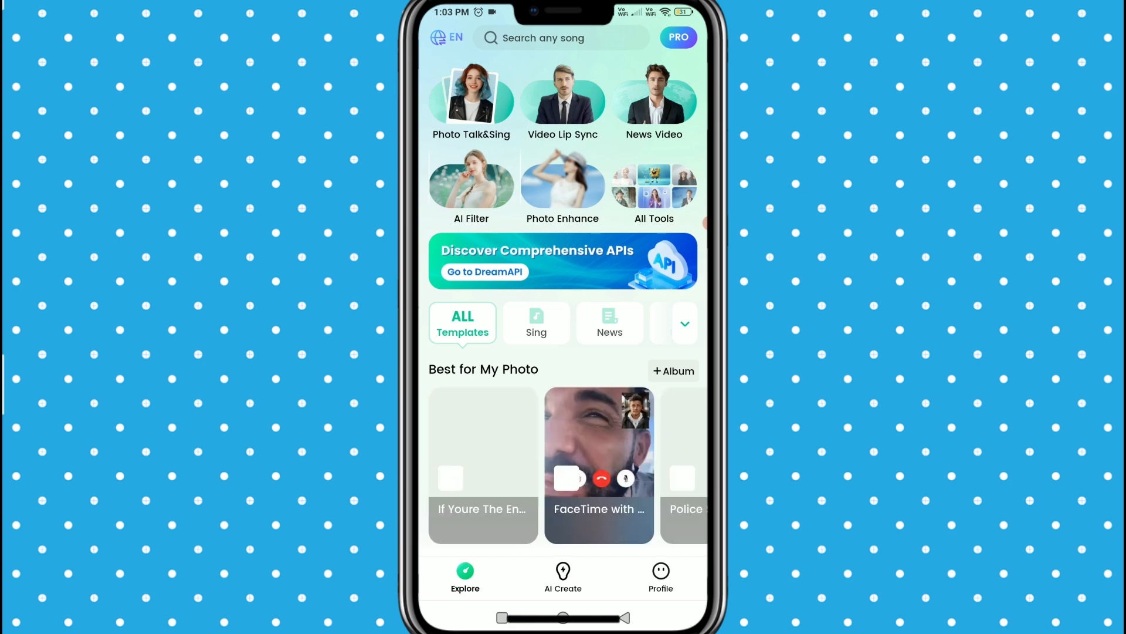
Animate the man's green-screen avatar with MALE 2.MP3 from the Downloads folder as its voice, using the 150.7 s section
click(678, 38)
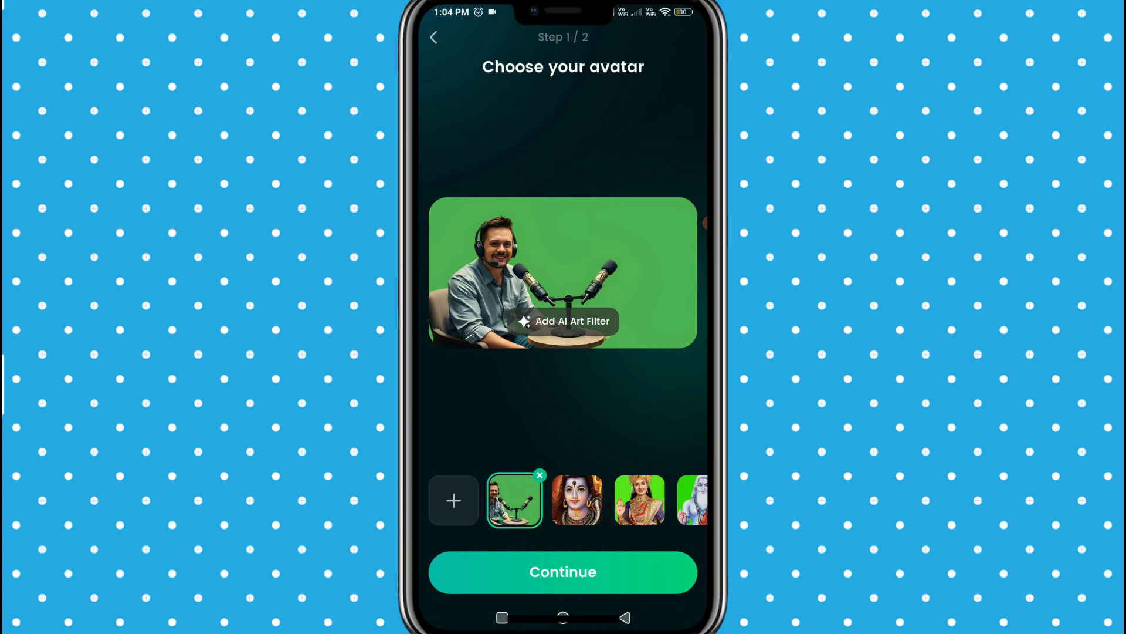
click(563, 572)
click(512, 224)
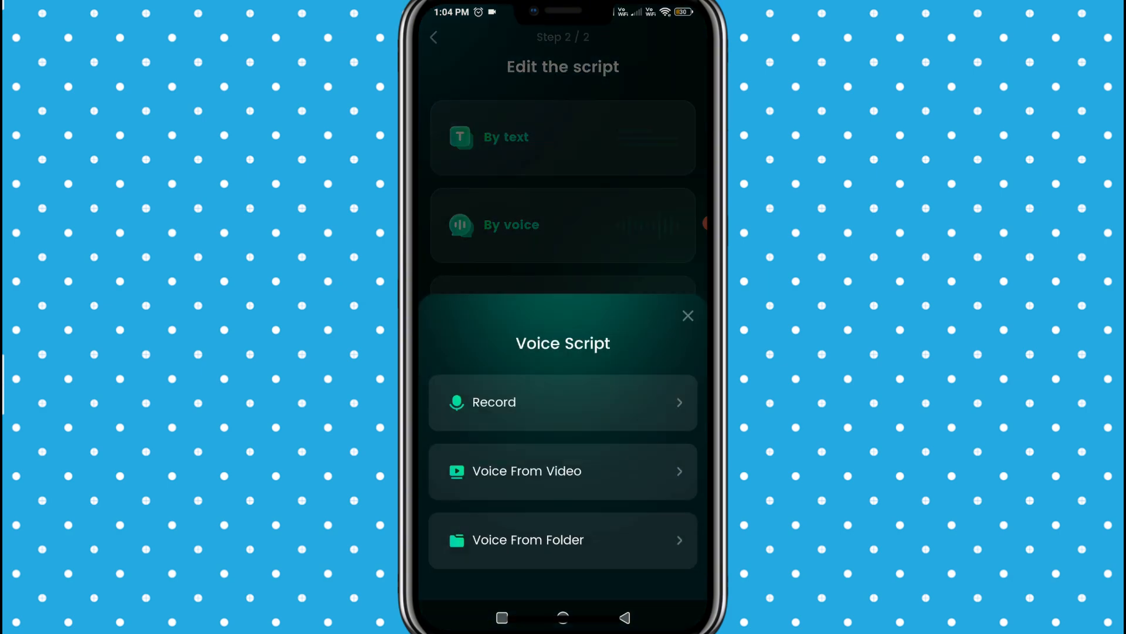
click(528, 540)
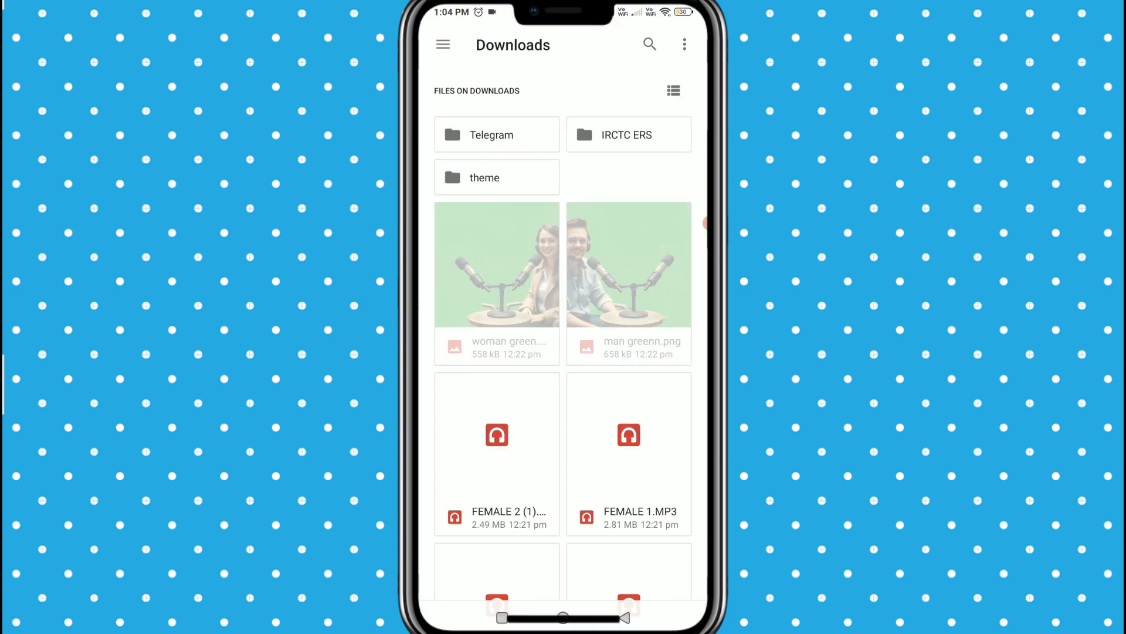
scroll(563, 328, down, 3)
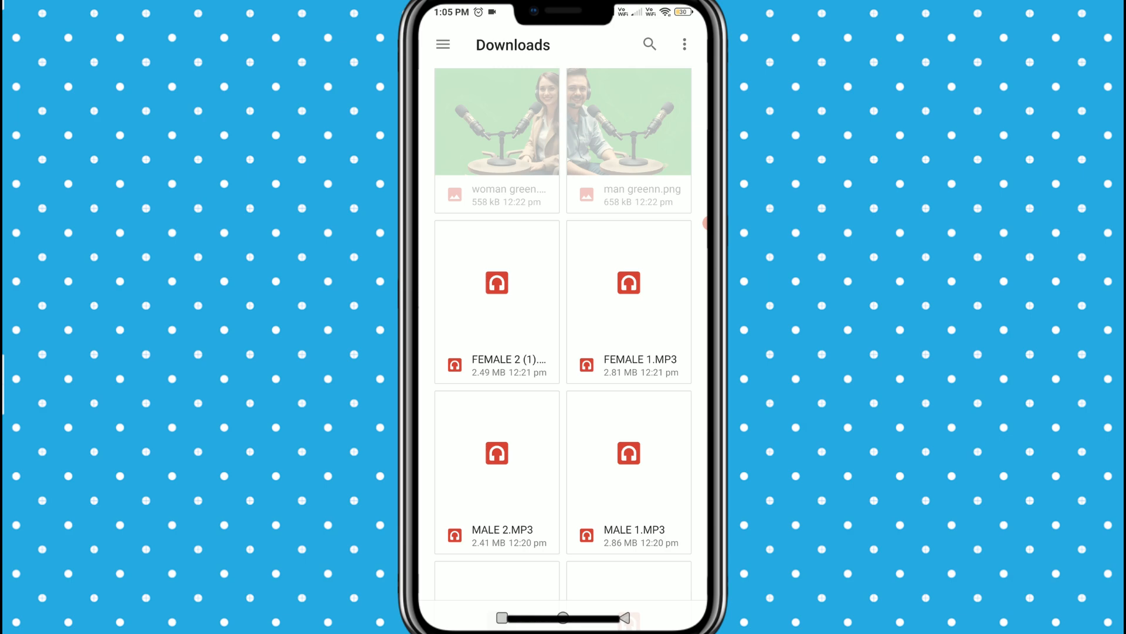
click(497, 463)
drag(492, 436, 697, 435)
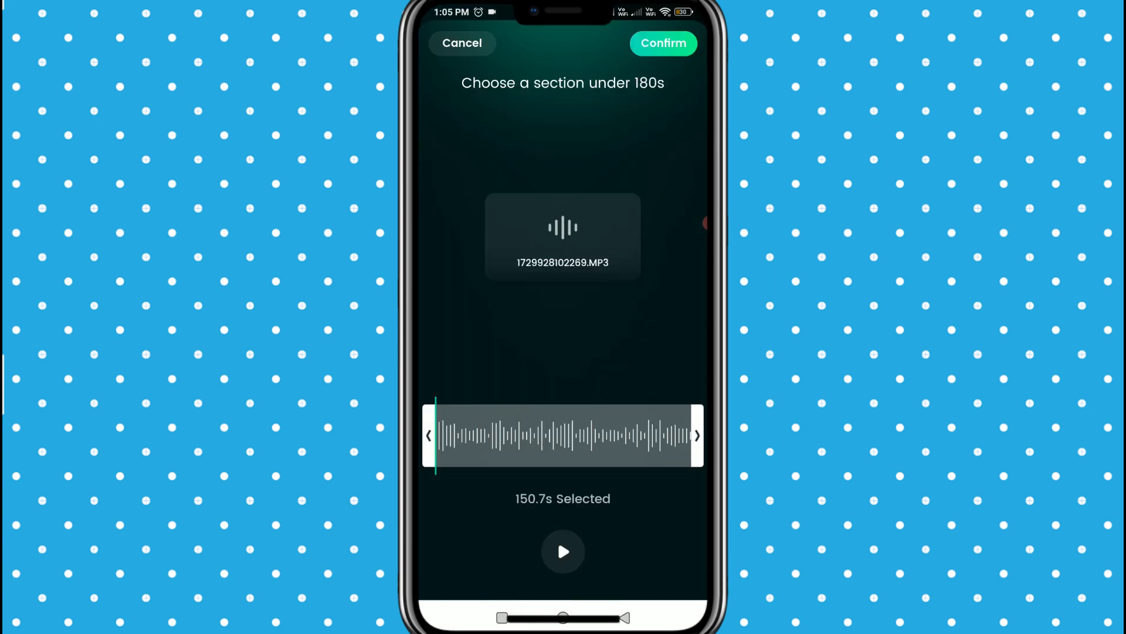
click(664, 42)
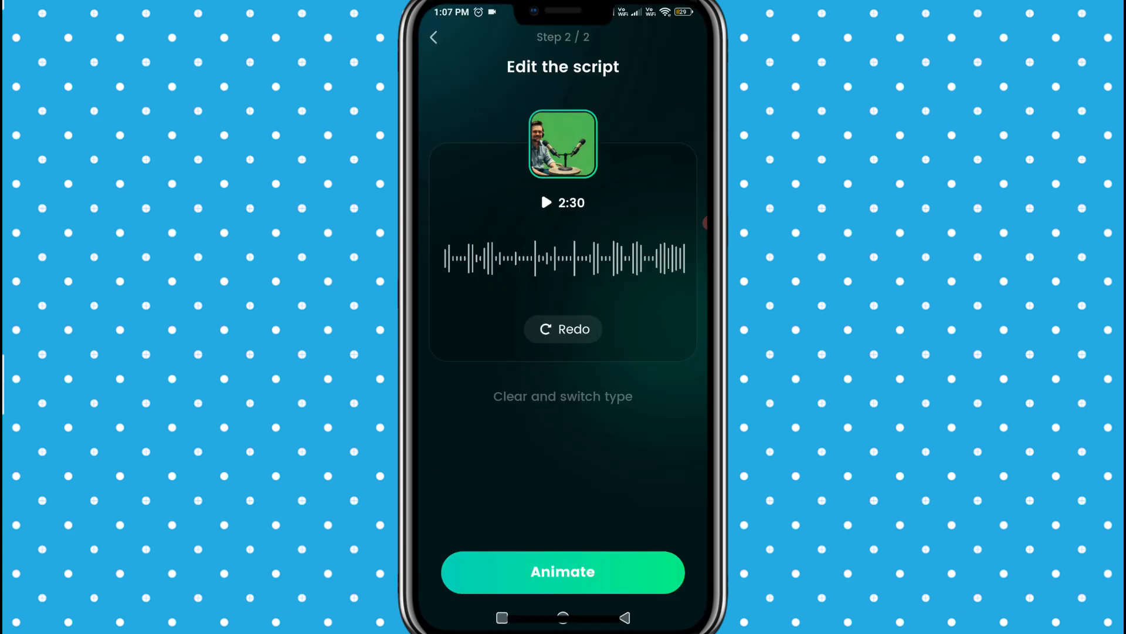
click(563, 572)
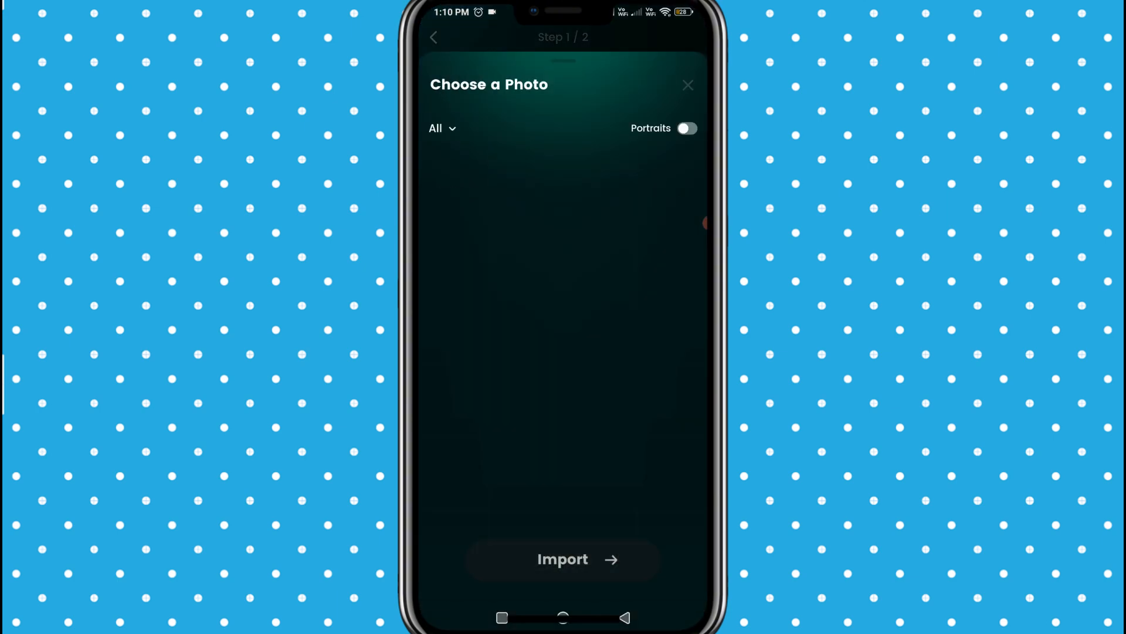
Import the woman's green-screen photo with the two microphones as the avatar and continue to the script stage
click(599, 178)
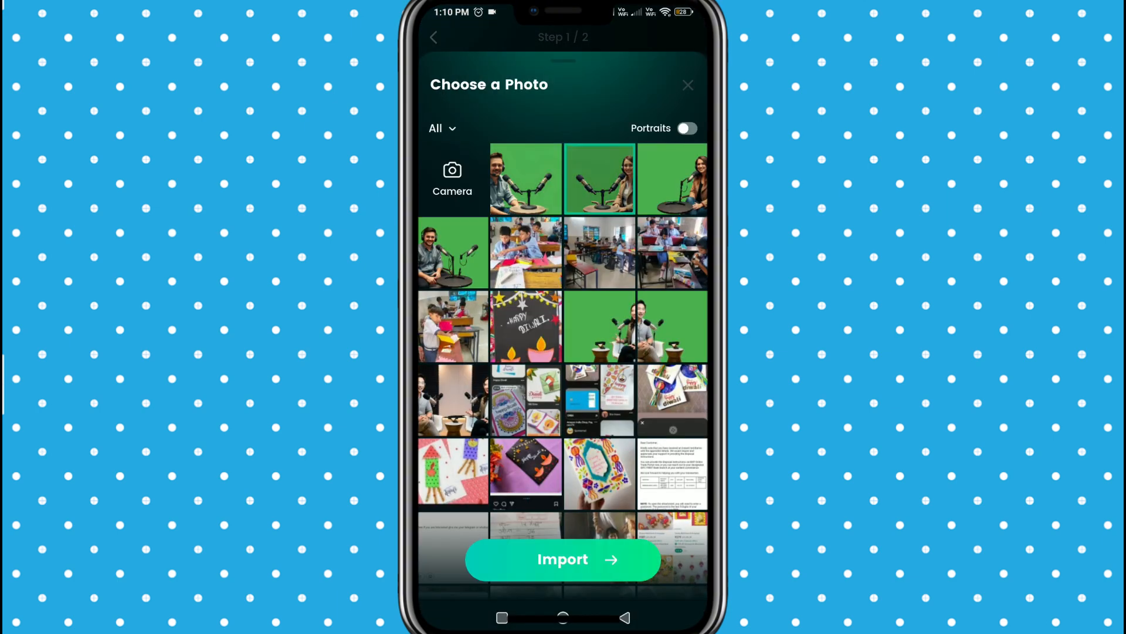
click(563, 559)
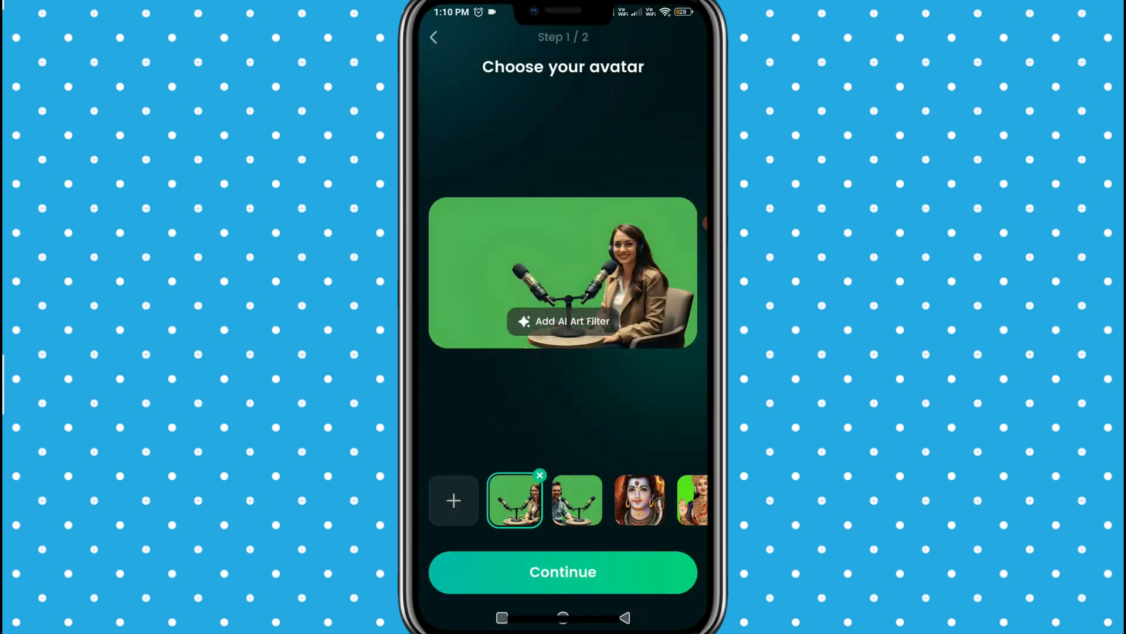
click(563, 572)
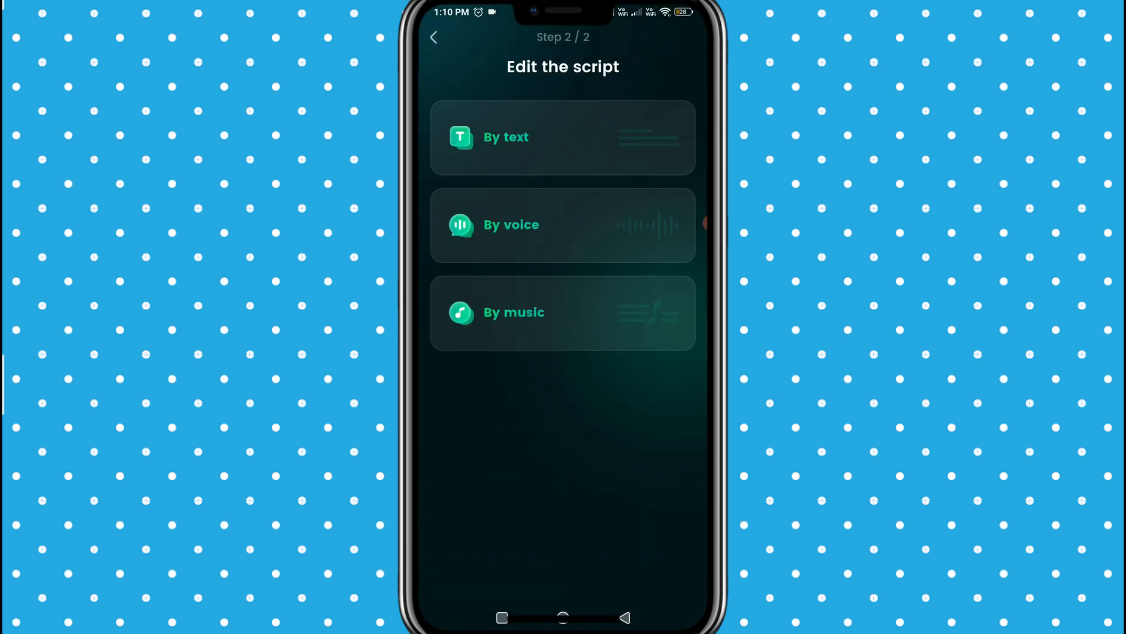
Load FEMALE 1.MP3 from the Downloads folder as the woman's voice script and animate her with its 175.4 s section
click(511, 224)
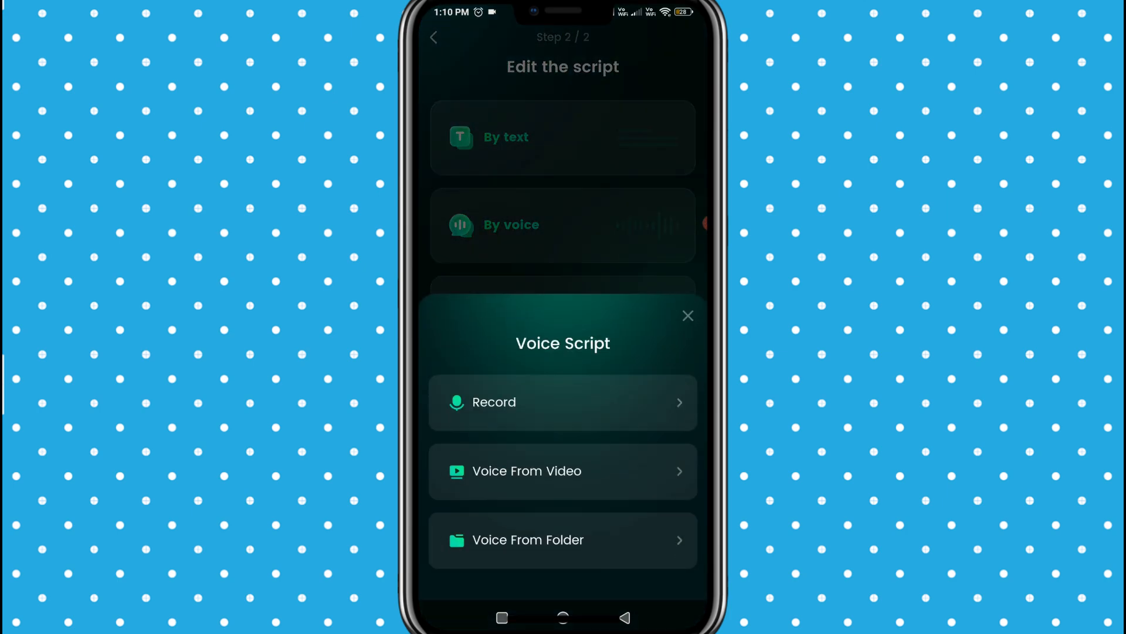
click(528, 540)
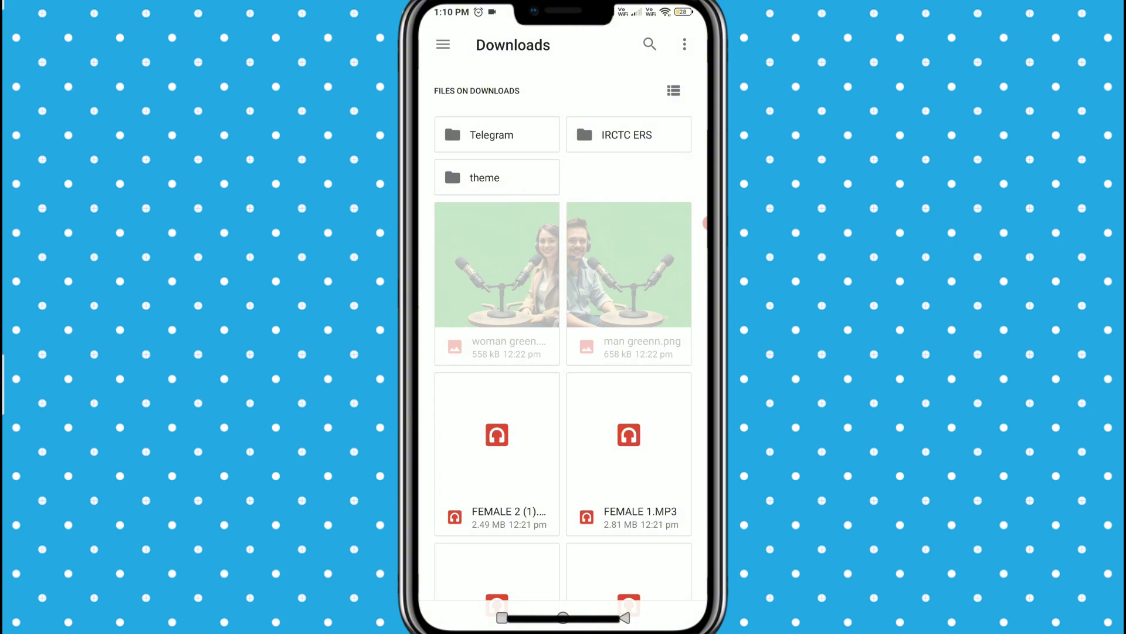
scroll(563, 340, down, 3)
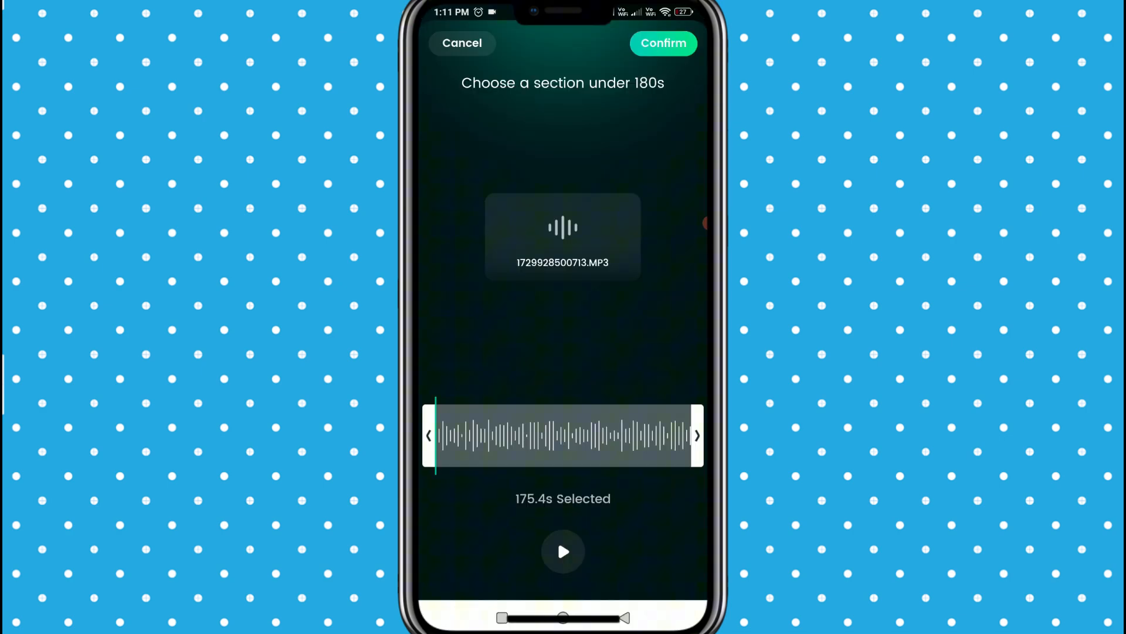
click(664, 42)
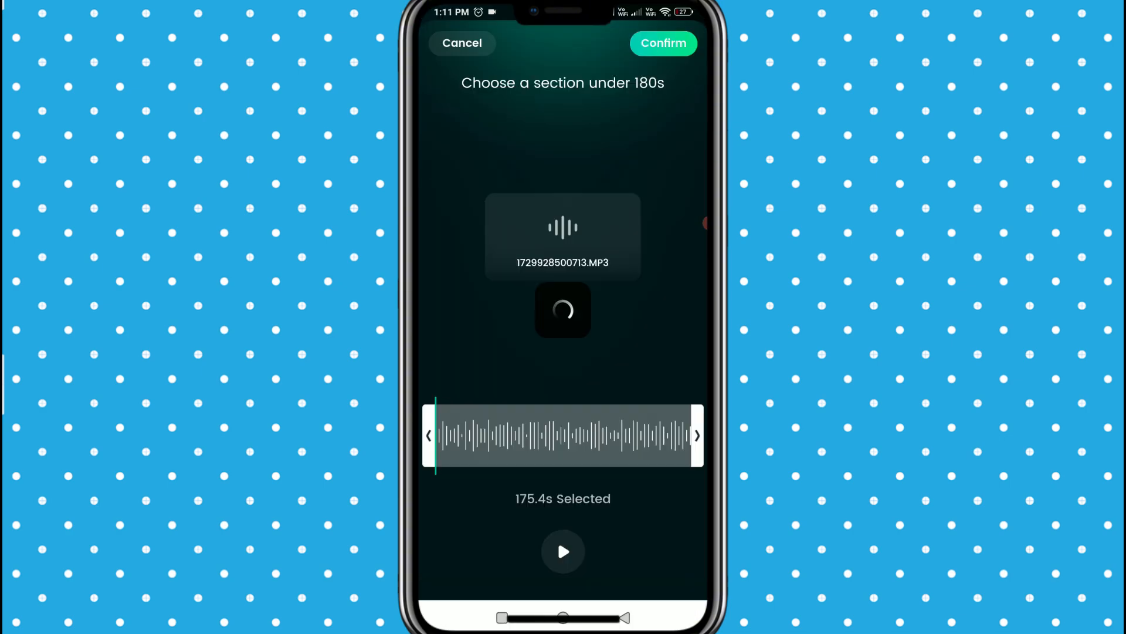
click(564, 571)
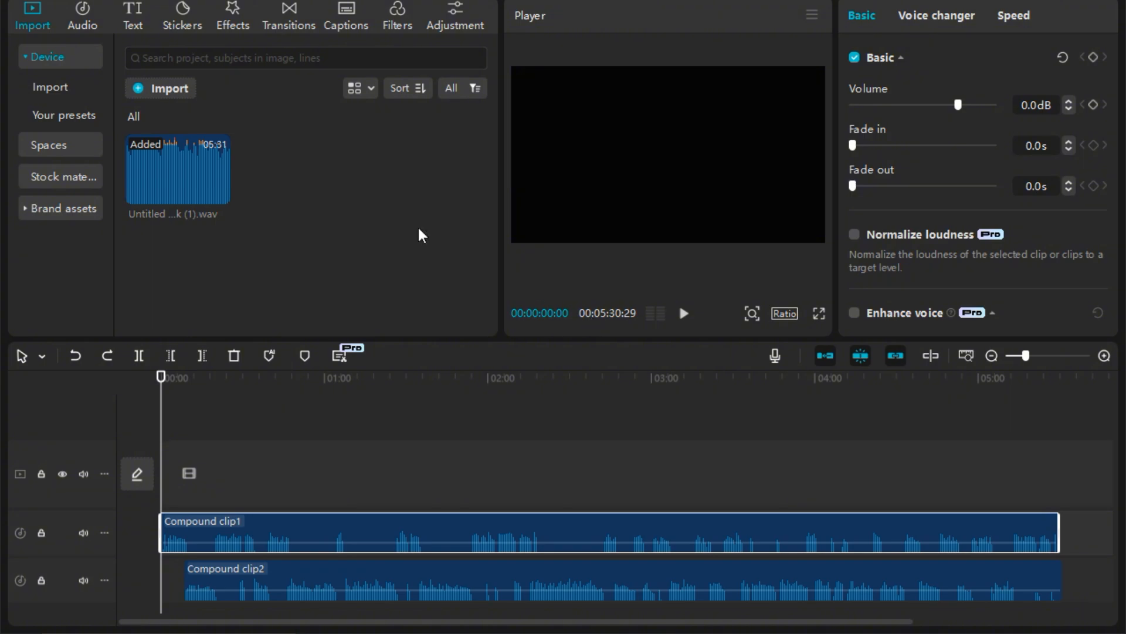
In CapCut, import the four green-screen host videos and the Untitled design studio image from the Downloads folder
click(163, 89)
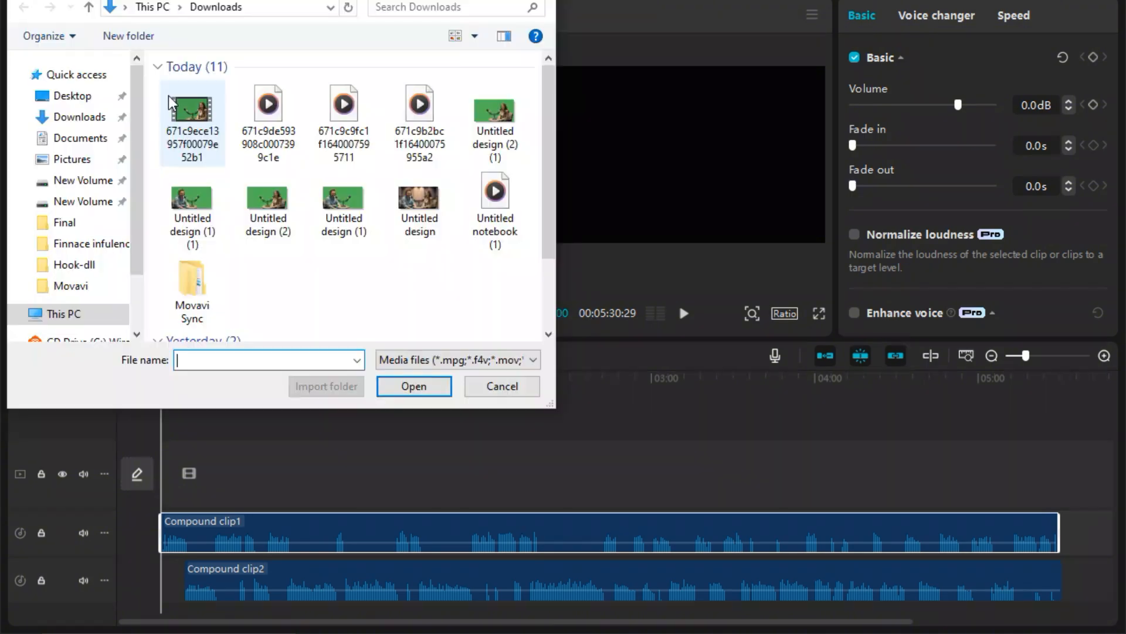
click(420, 123)
shift+click(191, 123)
click(411, 385)
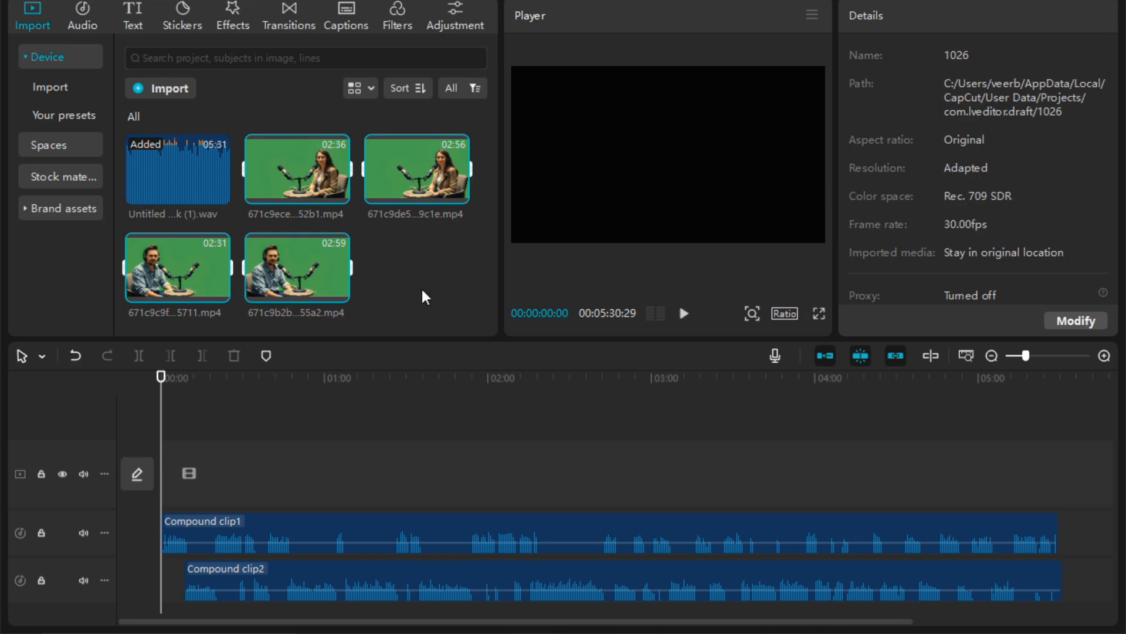
key(ctrl+i)
click(416, 206)
click(411, 386)
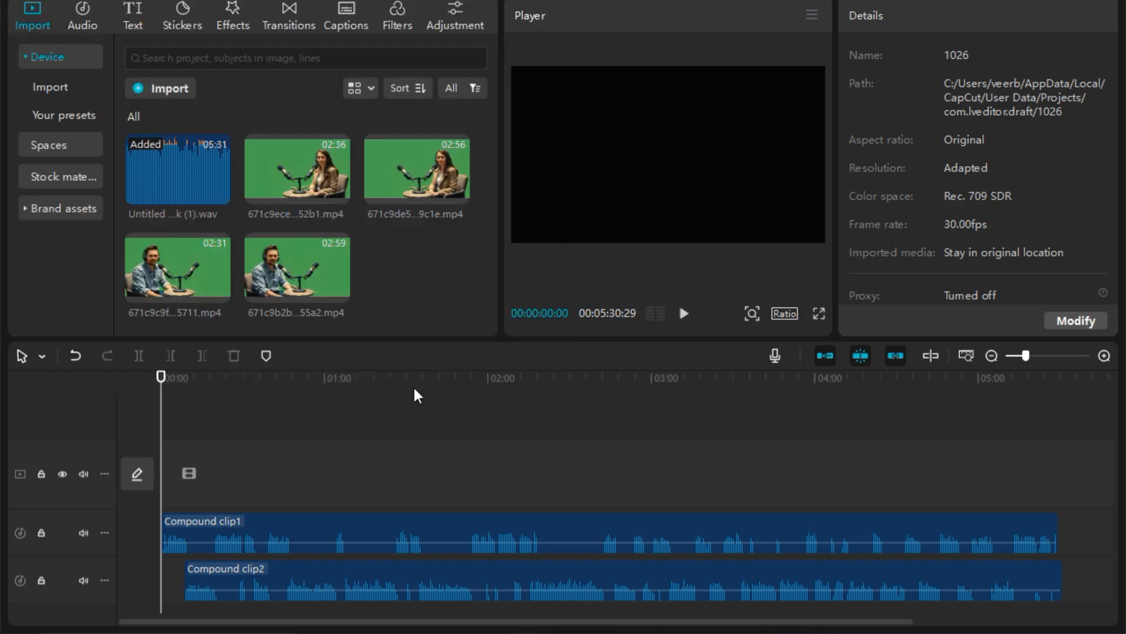
Lay Untitled design.png as the background across the audio's full length and place the man's two clips end to end above it
drag(425, 364, 337, 444)
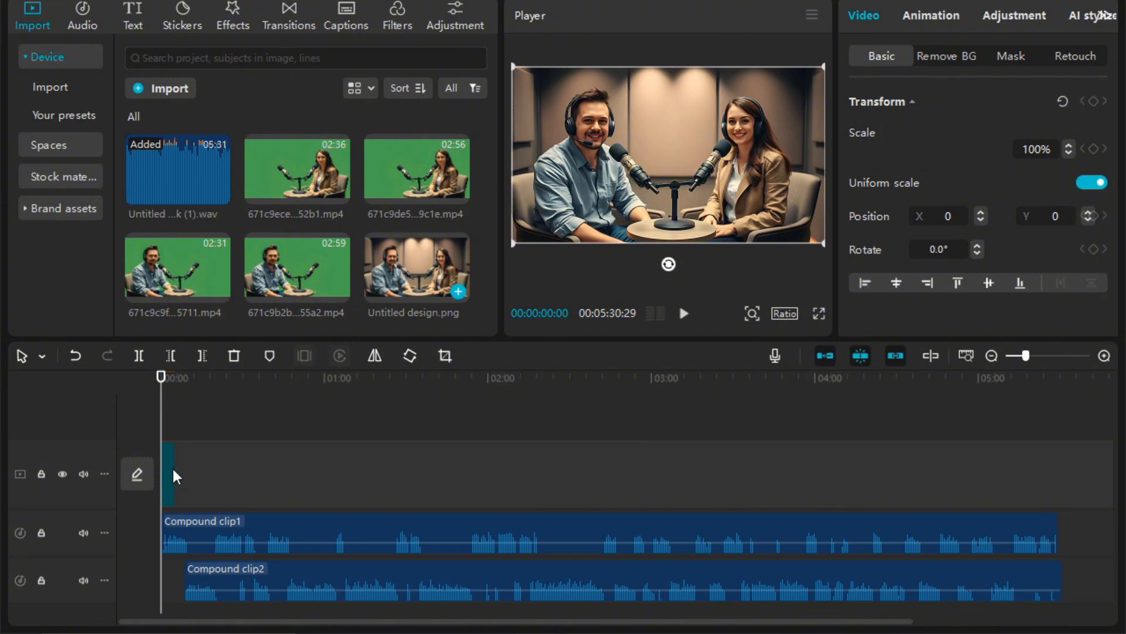
drag(169, 477, 1056, 491)
drag(297, 267, 168, 424)
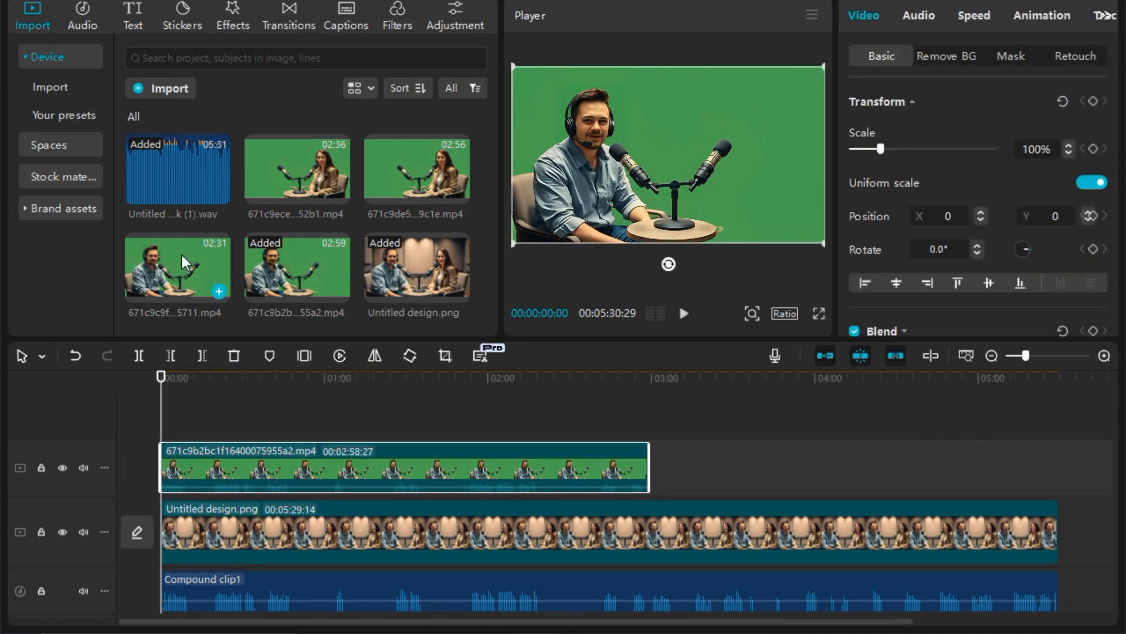
drag(185, 263, 688, 528)
Remove the green background from both of the man's clips with Chroma key, sampling the green beside him
click(409, 467)
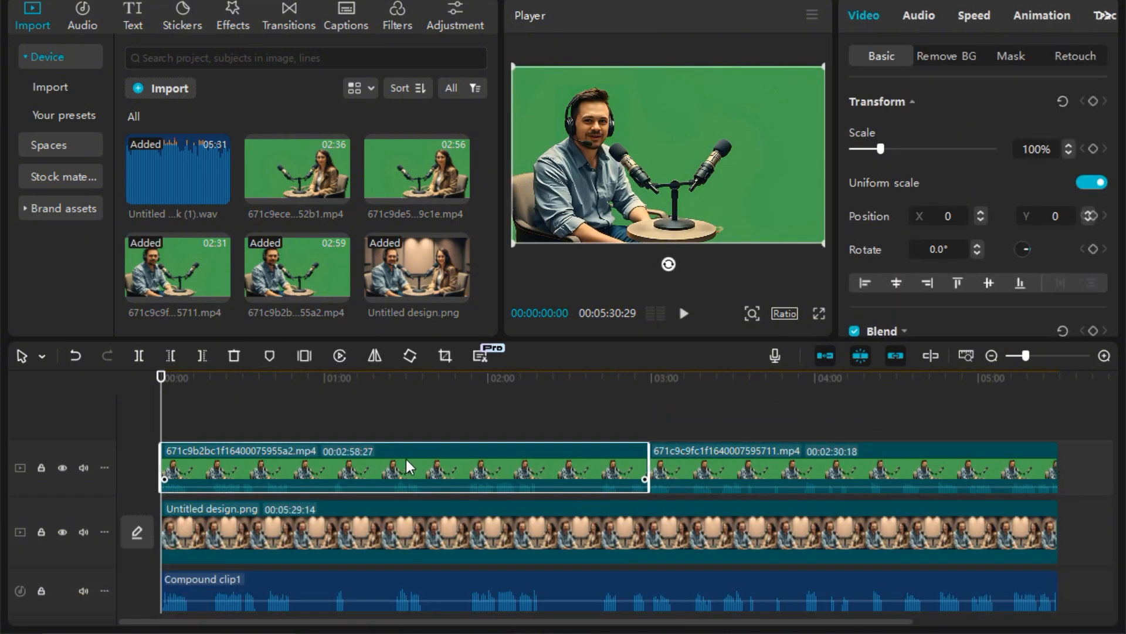
click(941, 58)
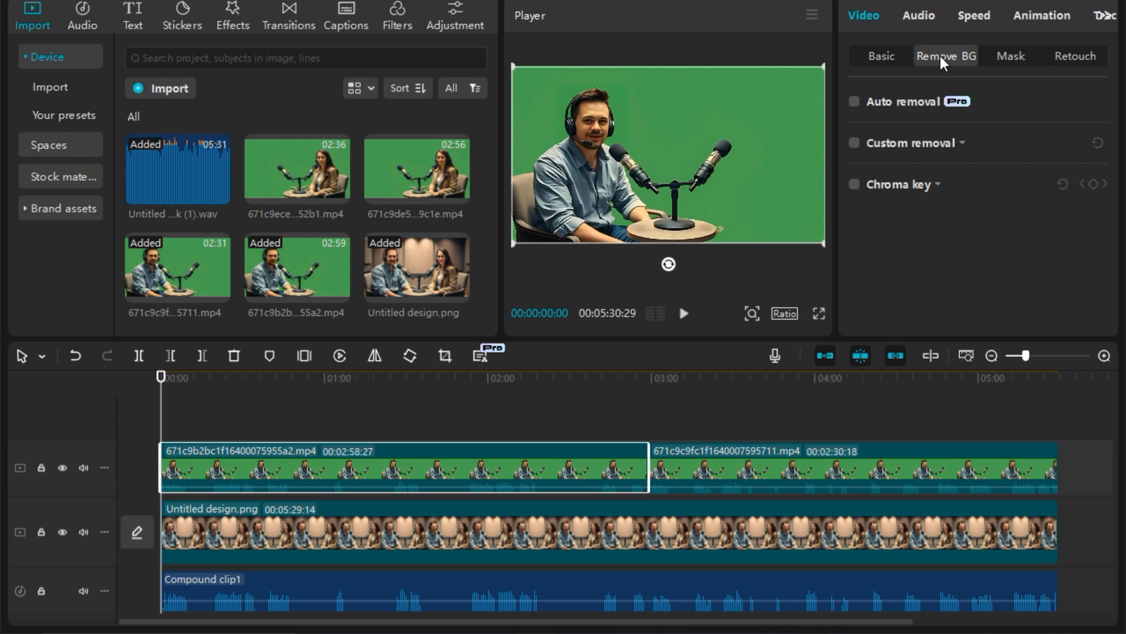
click(854, 185)
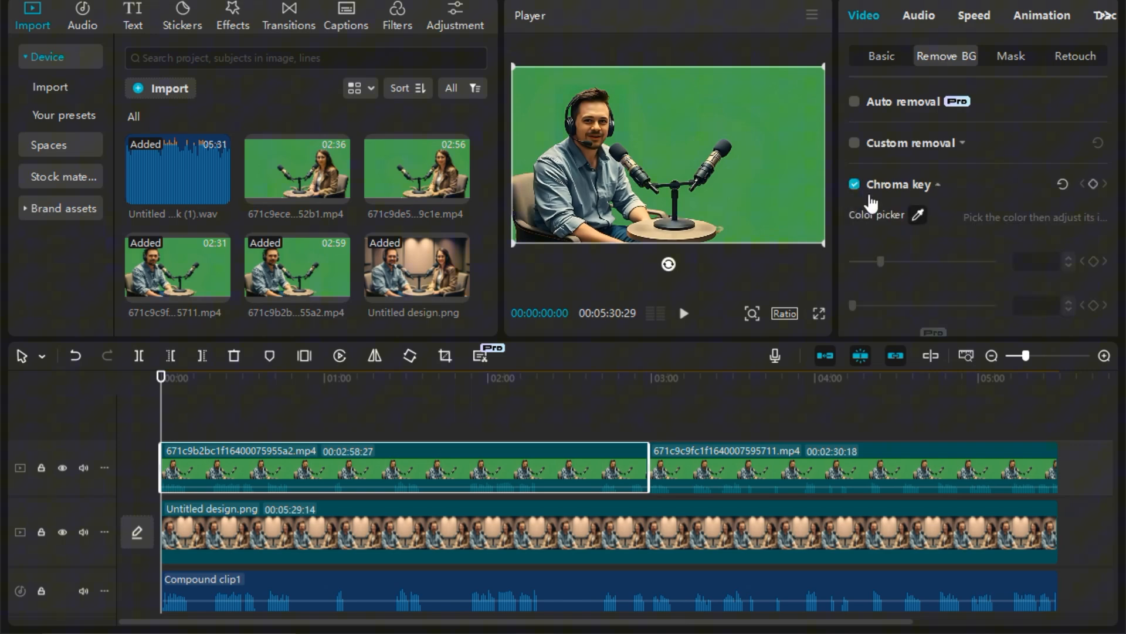
click(917, 217)
click(776, 155)
click(729, 432)
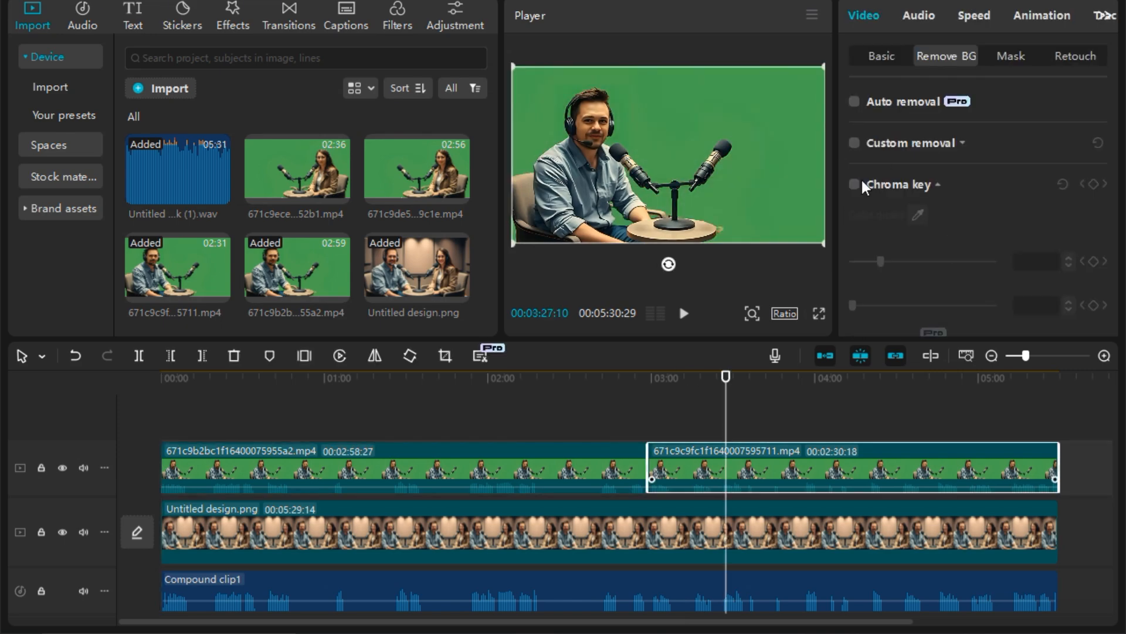
click(855, 185)
click(916, 214)
click(780, 170)
Place the woman's two clips end to end from the timeline start on a new track above the man's clips
click(498, 428)
drag(435, 176, 175, 417)
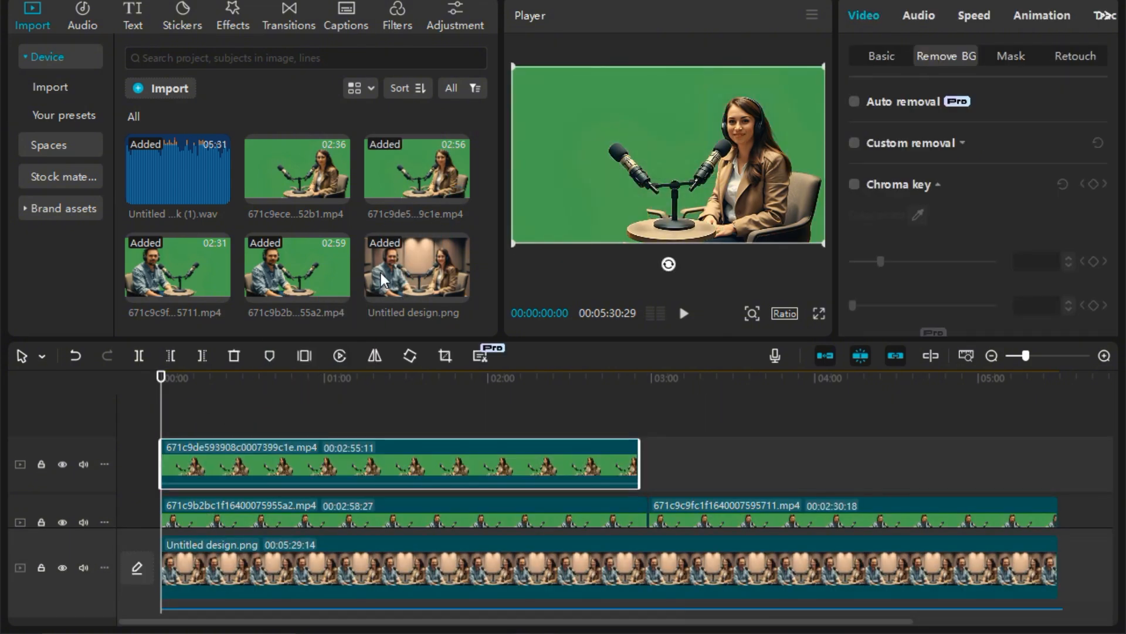
drag(327, 176, 642, 465)
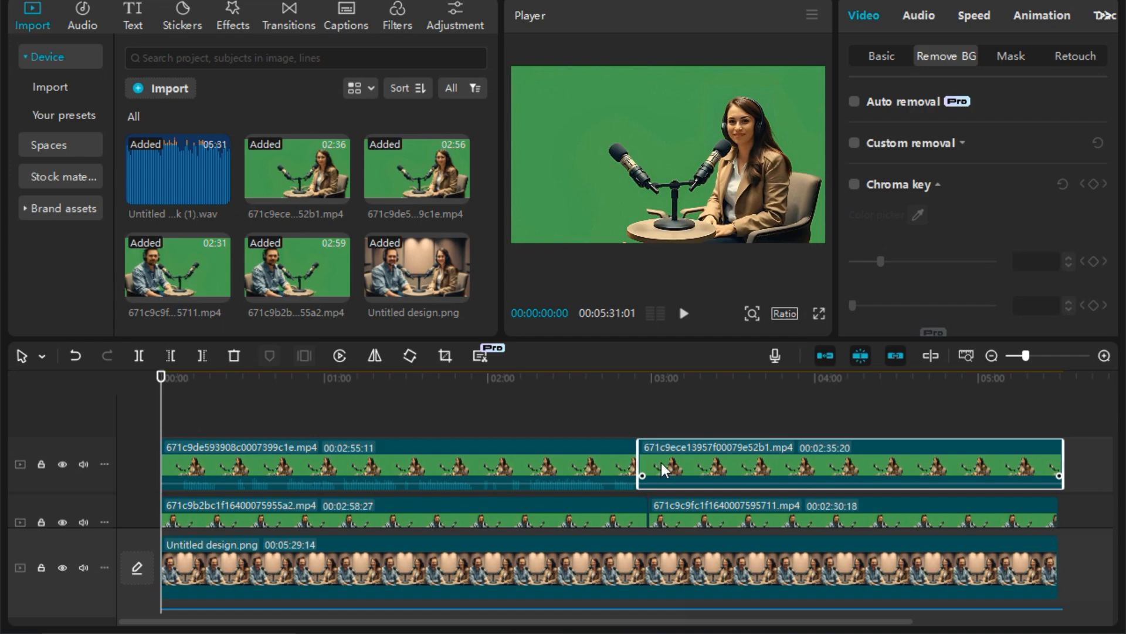
Remove the green background from both of the woman's clips with Chroma key, sampling the green behind her
click(282, 410)
click(289, 465)
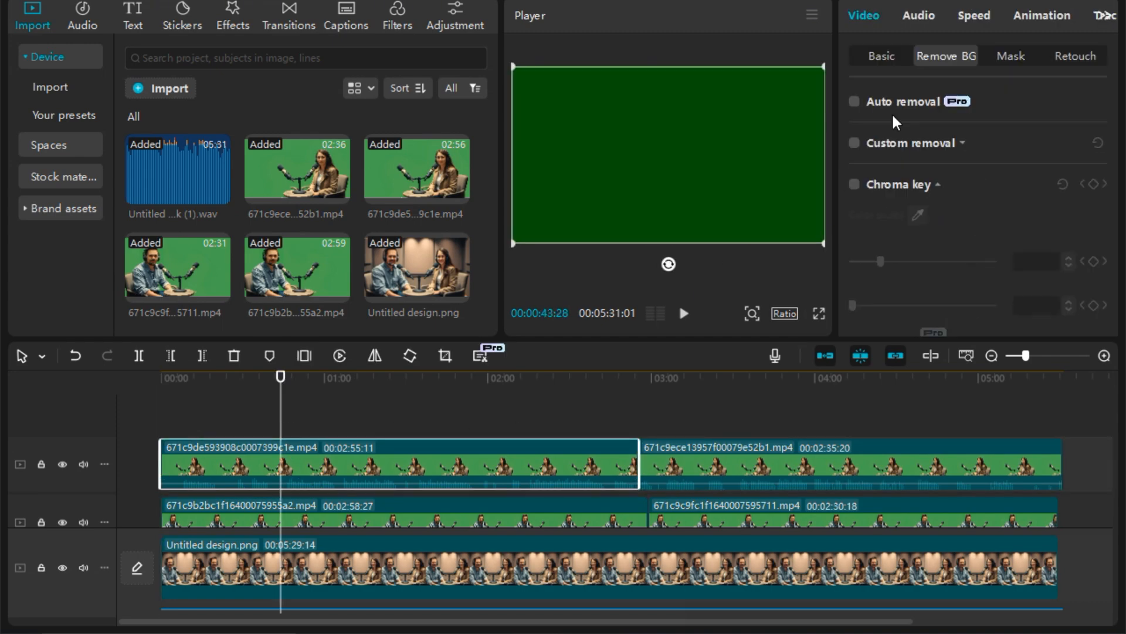
click(854, 184)
click(709, 464)
click(854, 184)
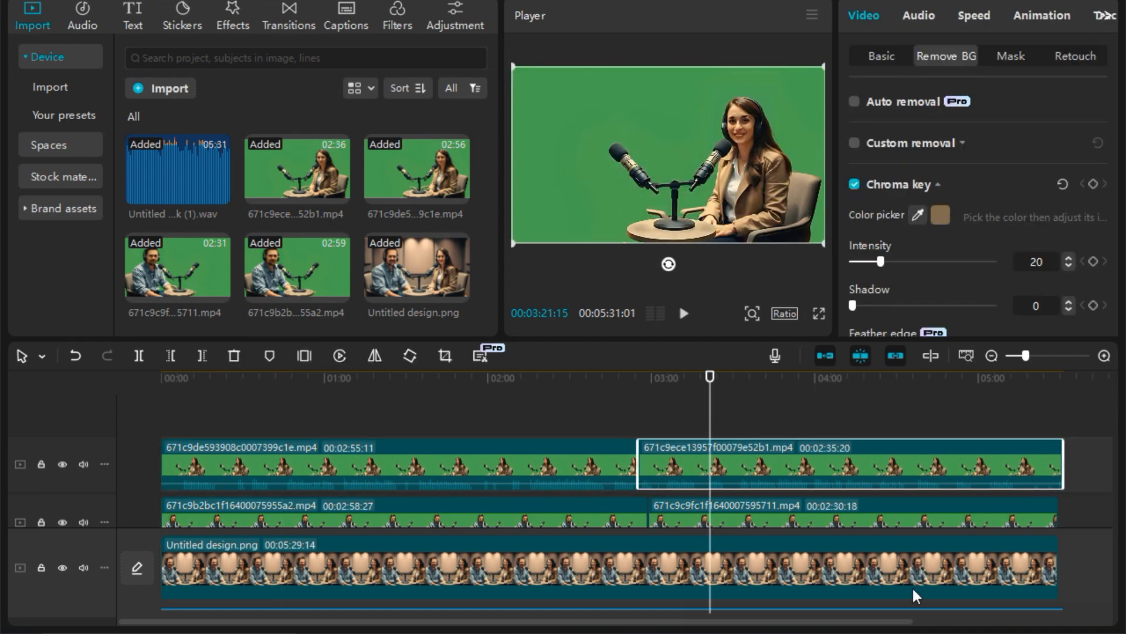
click(919, 217)
click(787, 164)
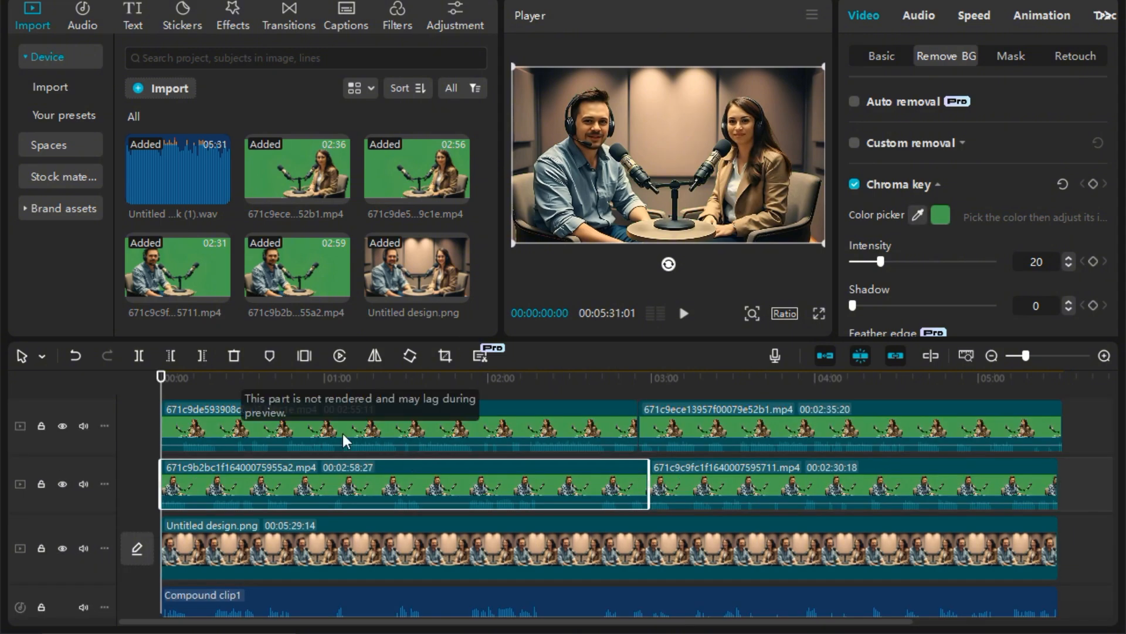
Mute the built-in audio of all four host clips and play the composited podcast scene full screen
click(355, 445)
click(684, 446)
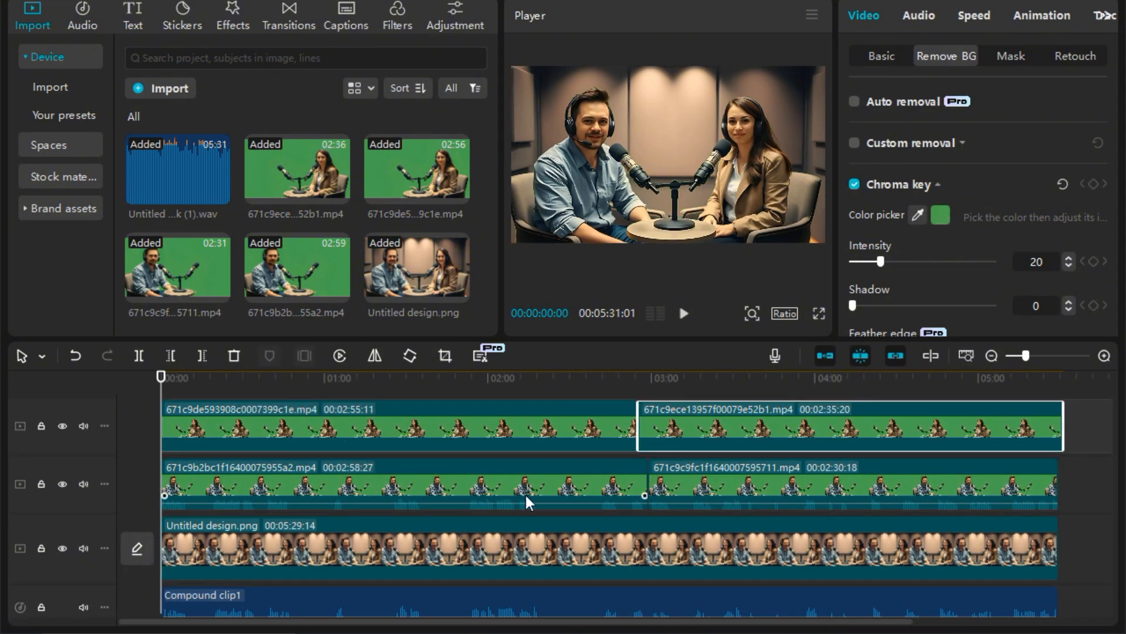
click(522, 502)
click(697, 499)
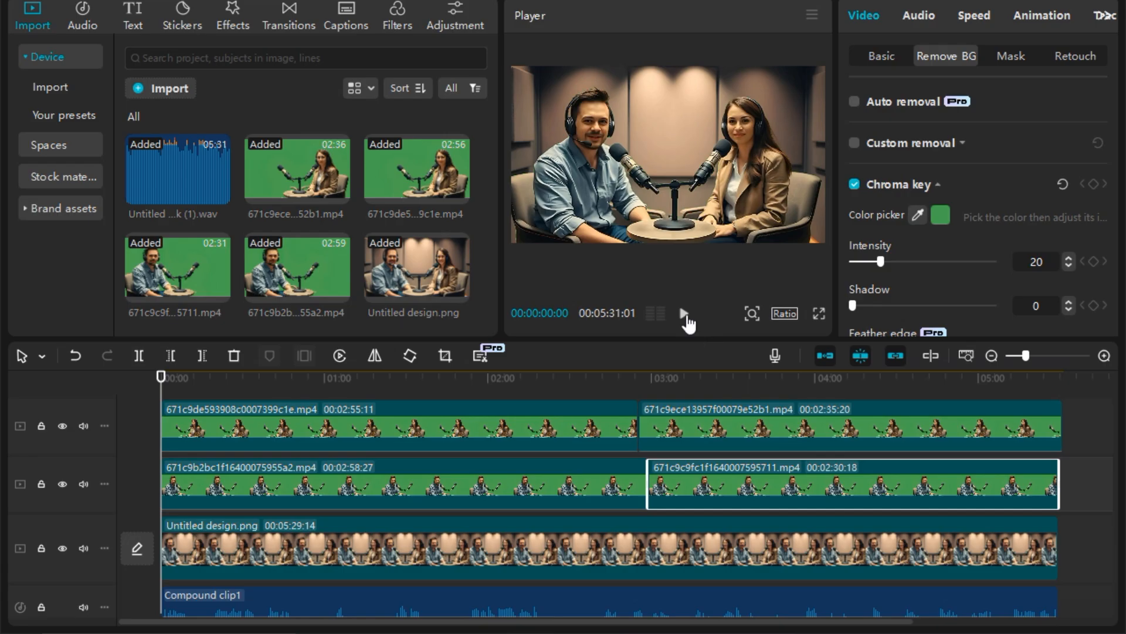
click(821, 315)
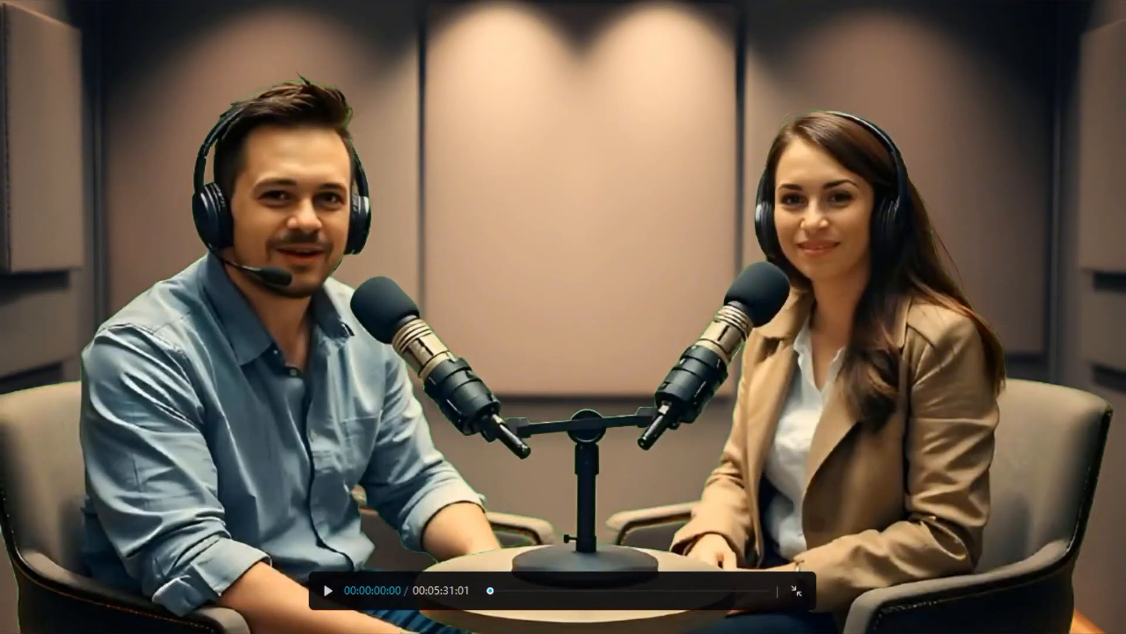
click(328, 591)
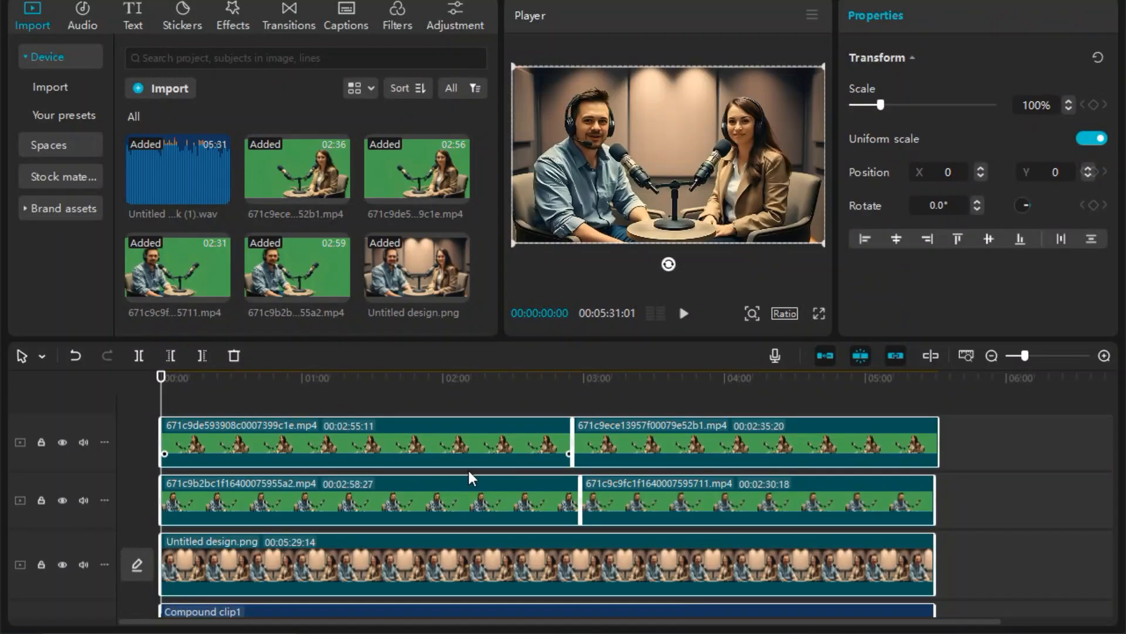
Combine all the video and audio tracks into one compound clip and adjust its volume level
scroll(472, 479, down, 3)
scroll(472, 478, up, 3)
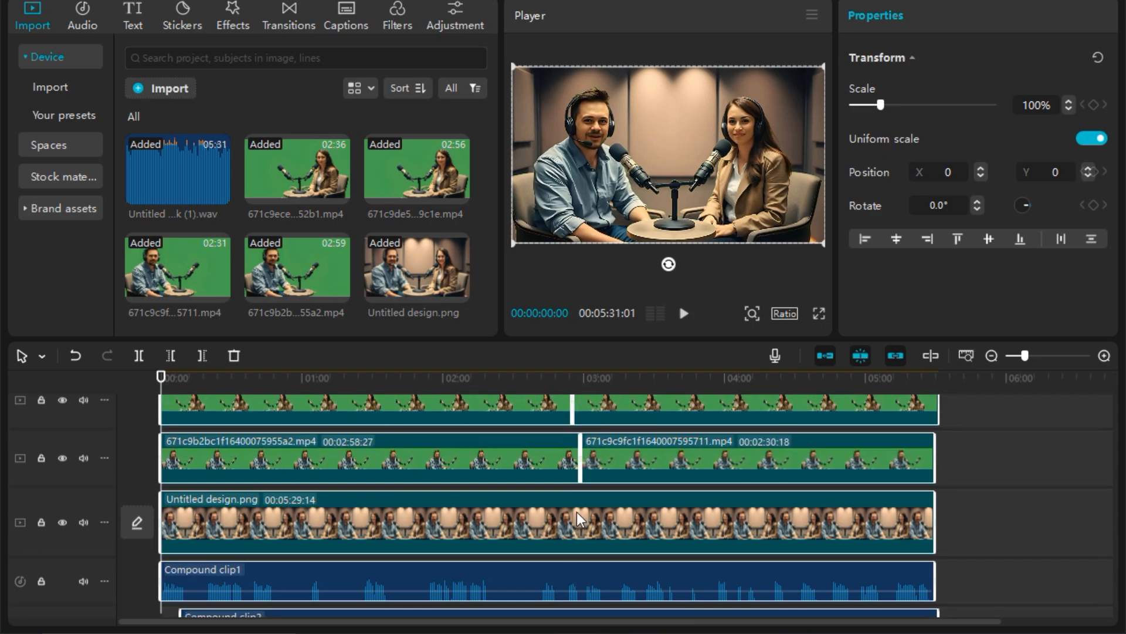
right_click(460, 455)
click(510, 423)
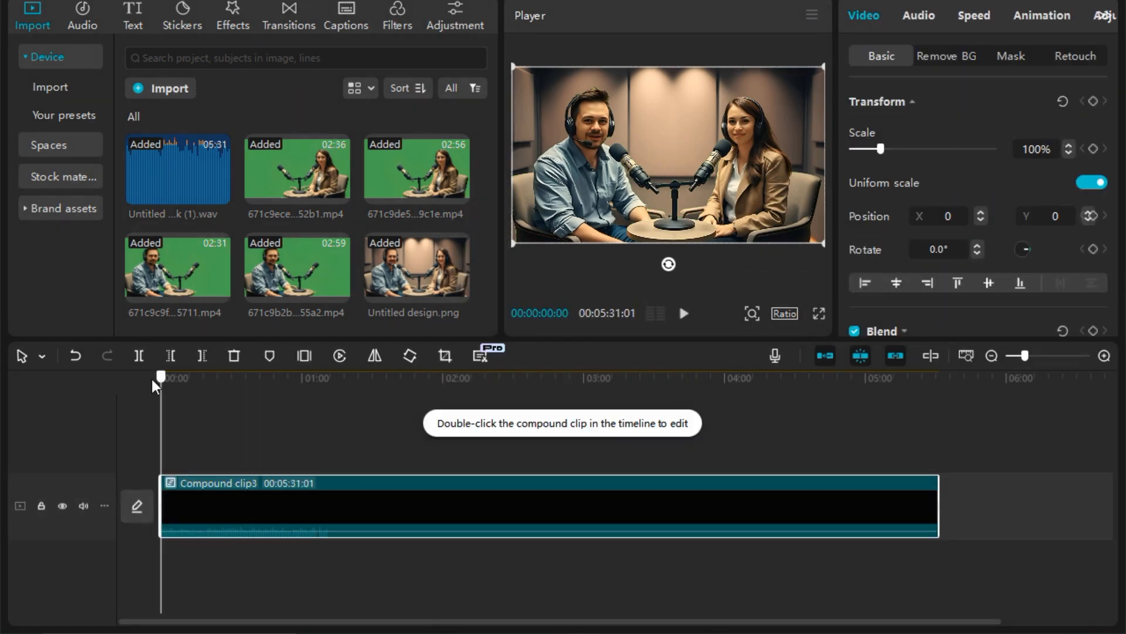
mouse_move(356, 530)
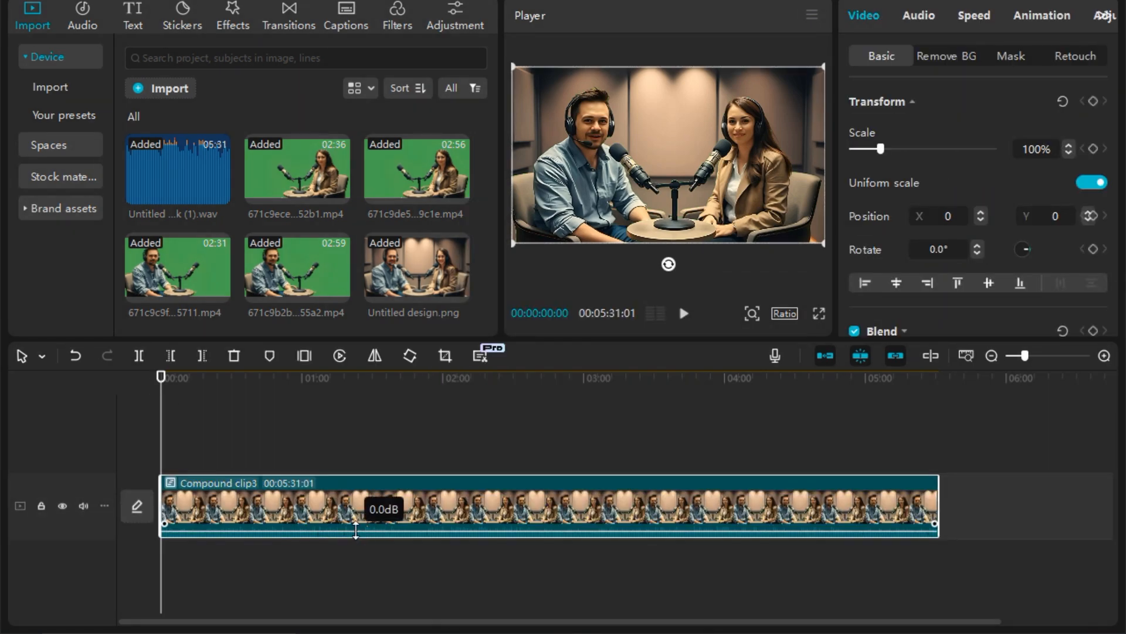
drag(356, 529, 354, 532)
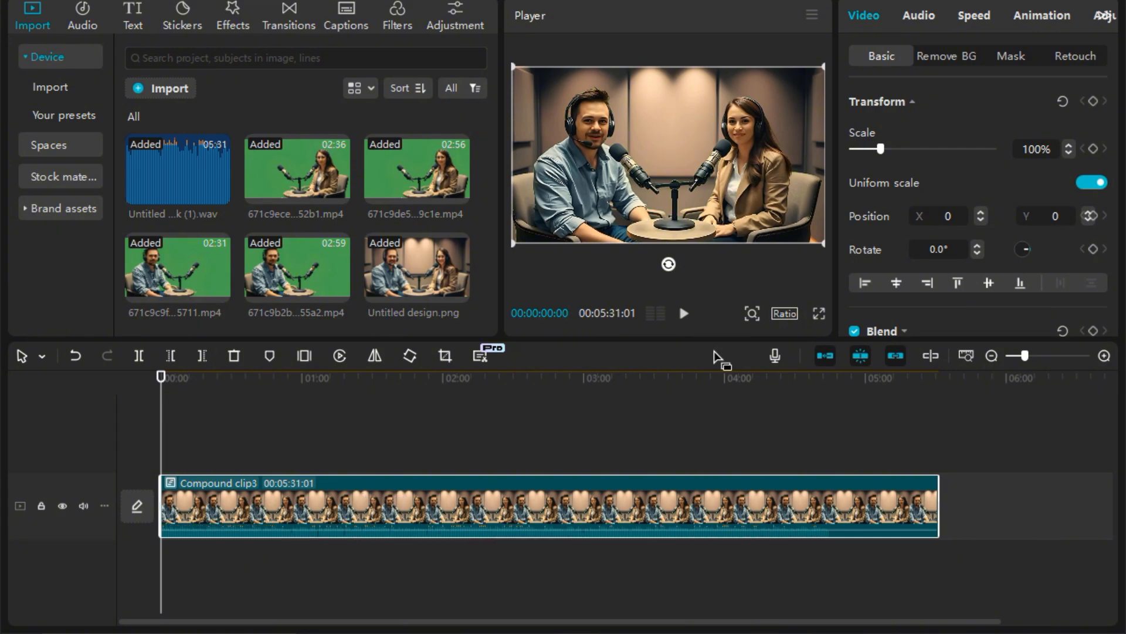
click(1035, 622)
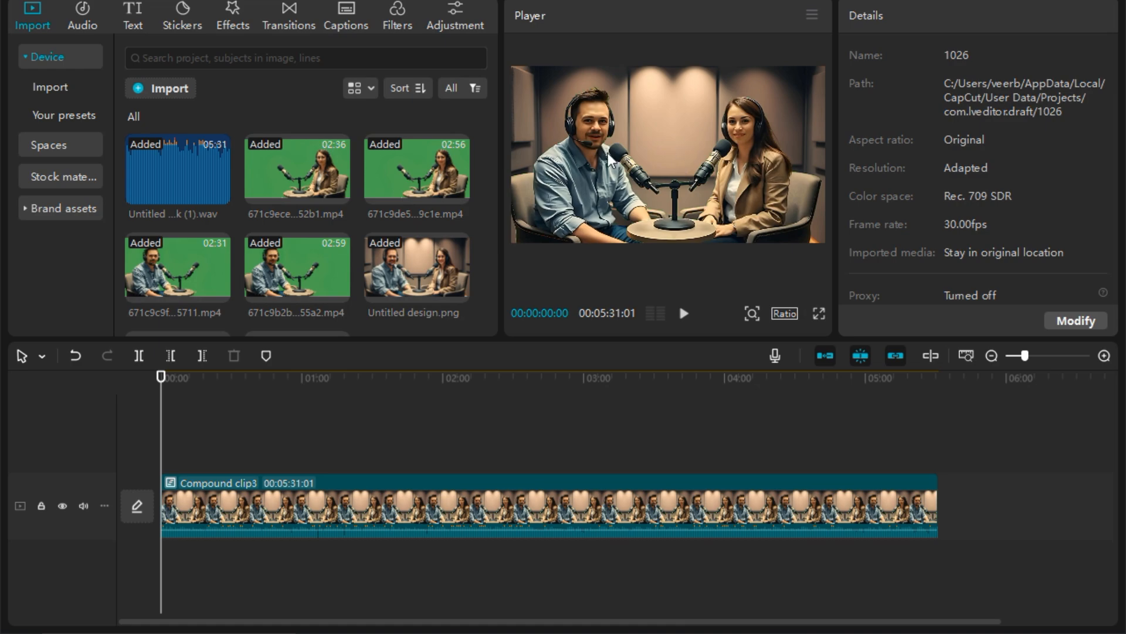
scroll(201, 292, down, 2)
drag(212, 402, 228, 439)
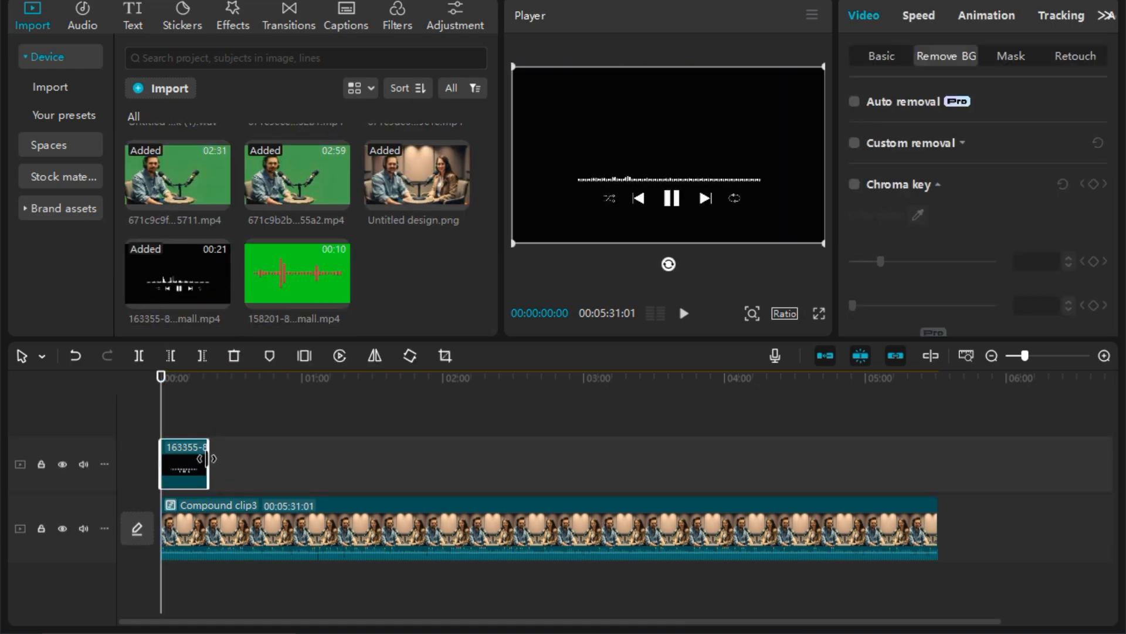
click(684, 312)
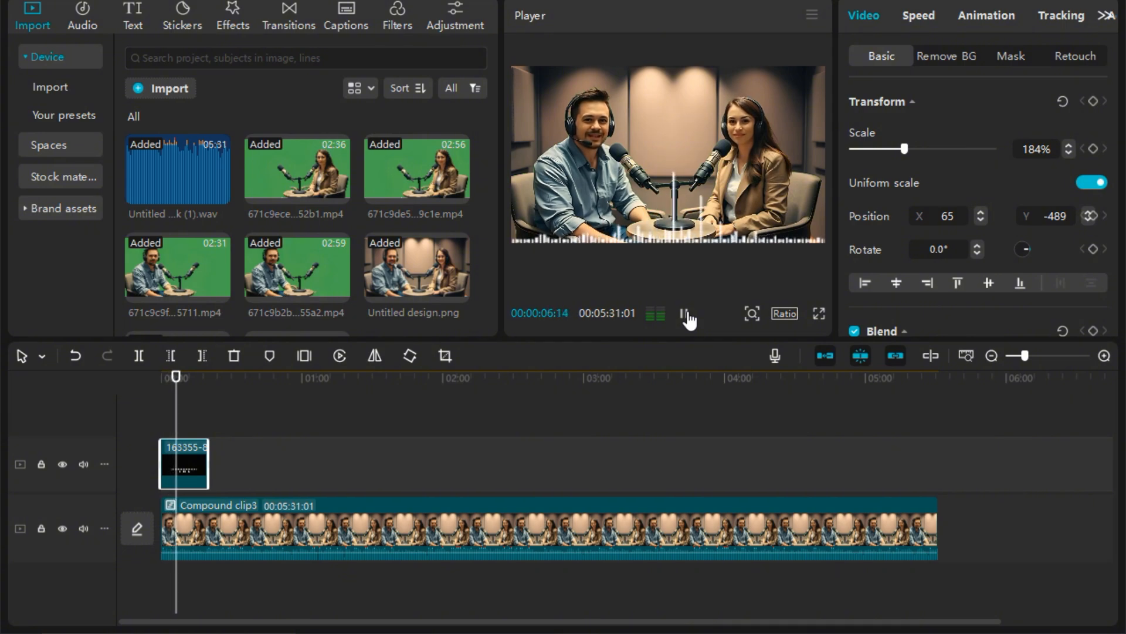
click(685, 314)
Paste copies of the waveform overlay end to end until they cover the whole compound clip
key(ctrl+v)
key(ctrl+v)
key(ctrl+v)
key(ctrl+v)
key(ctrl+v)
key(ctrl+v)
key(ctrl+v)
key(ctrl+v)
key(ctrl+v)
key(ctrl+v)
key(ctrl+v)
key(ctrl+v)
key(ctrl+v)
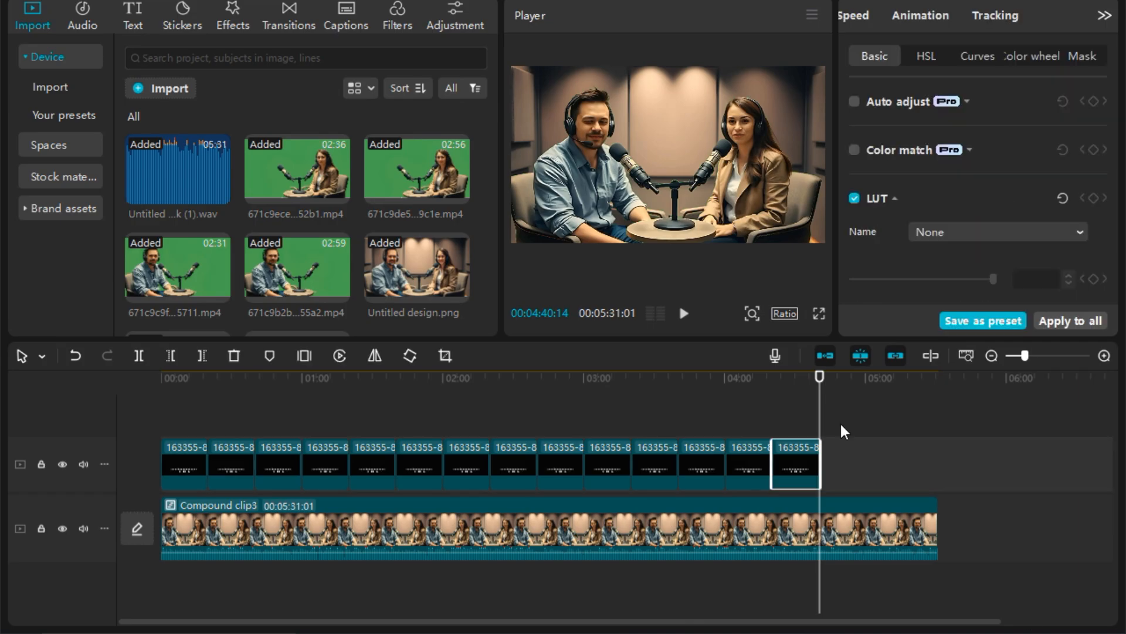
key(ctrl+v)
key(ctrl+v)
key(ctrl+v)
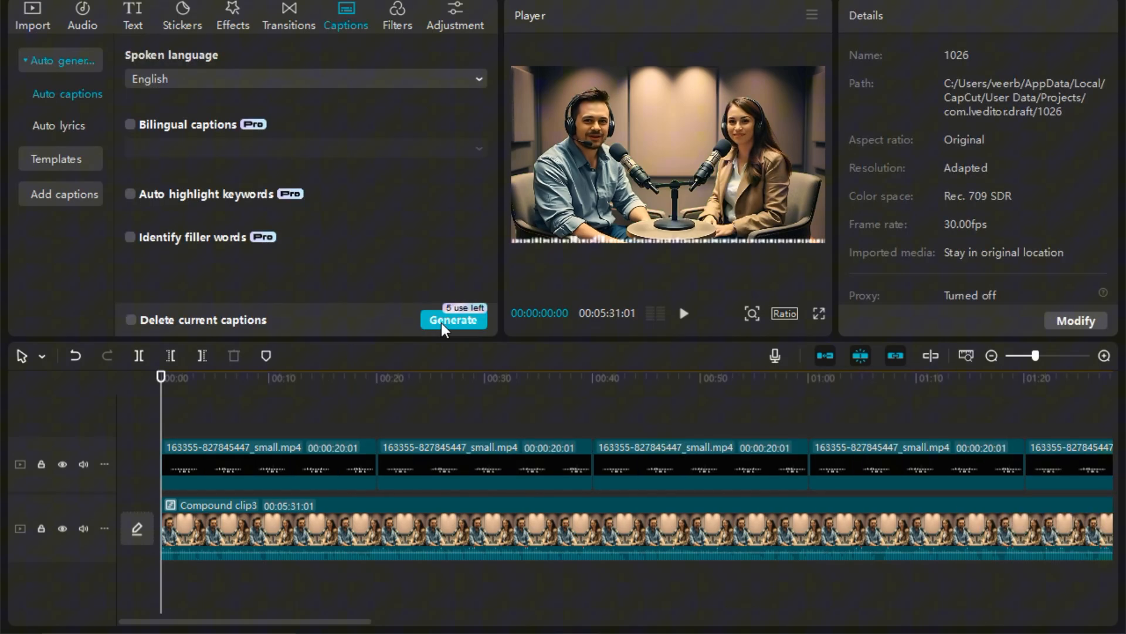
Generate English auto captions for the podcast and select the "yeah so like" caption in the preview
click(444, 323)
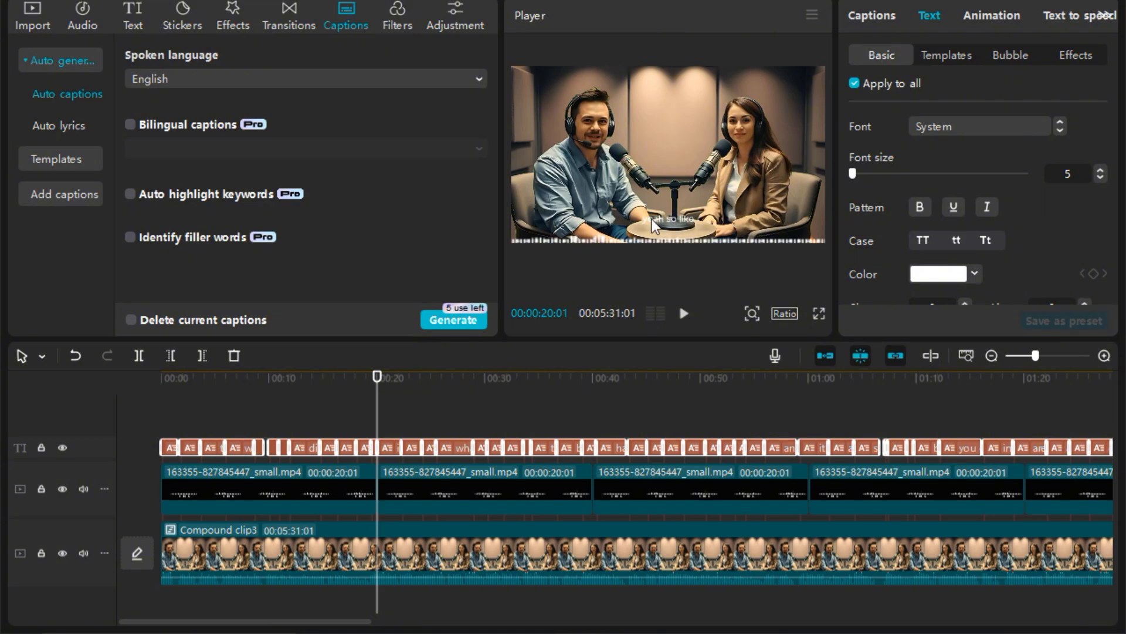
click(675, 226)
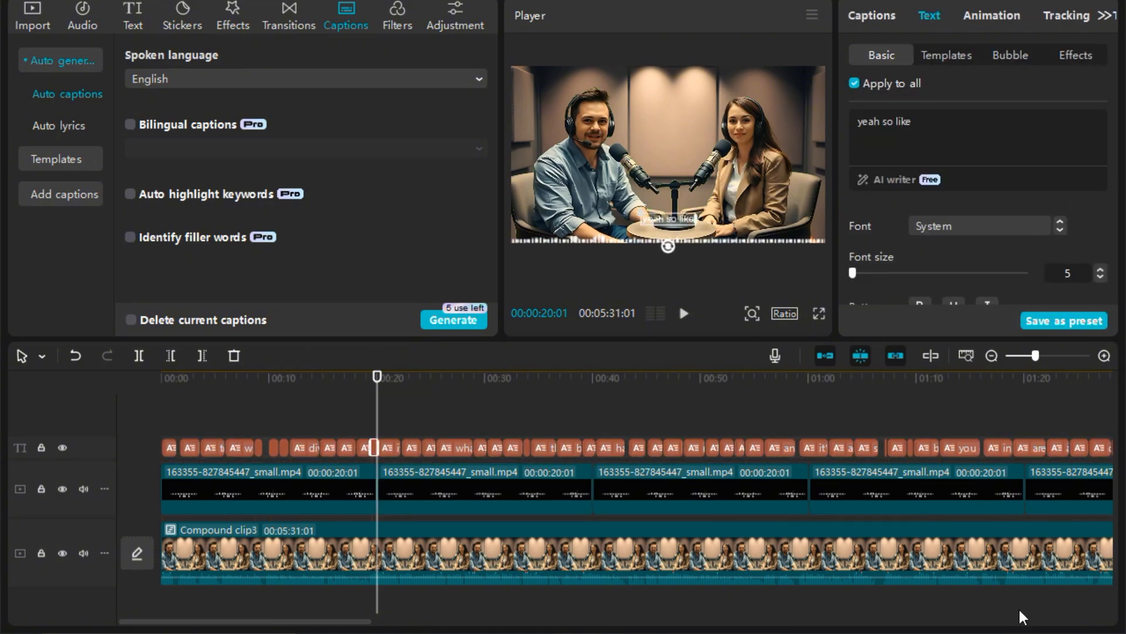